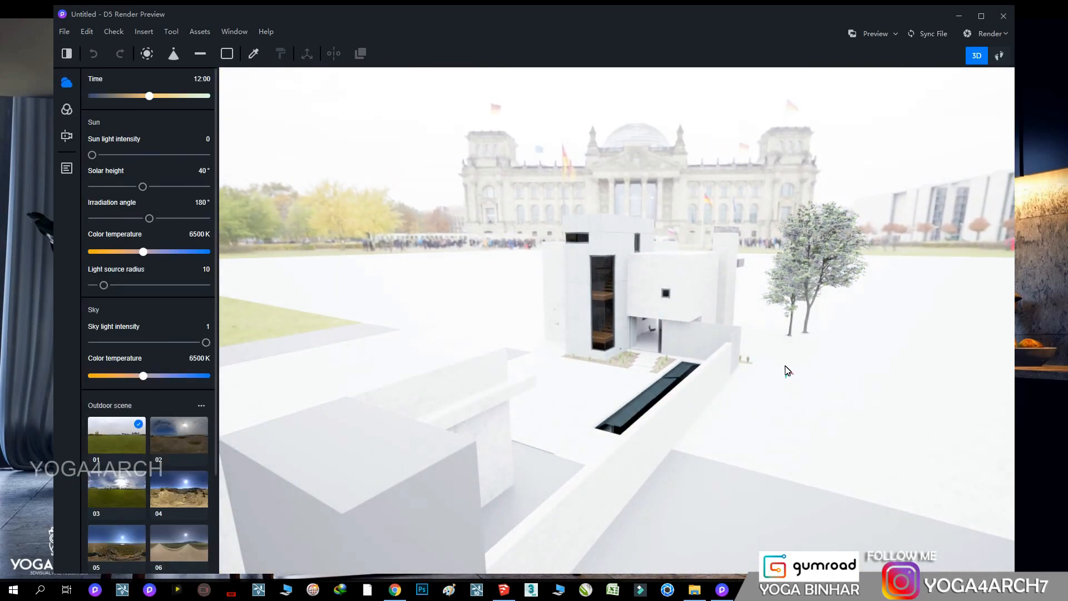
Switch the viewport to the SU_Scene 2 camera and maximize the preview window
{"action": "left_click", "coordinate": [66, 170]}
{"action": "left_click", "coordinate": [101, 134]}
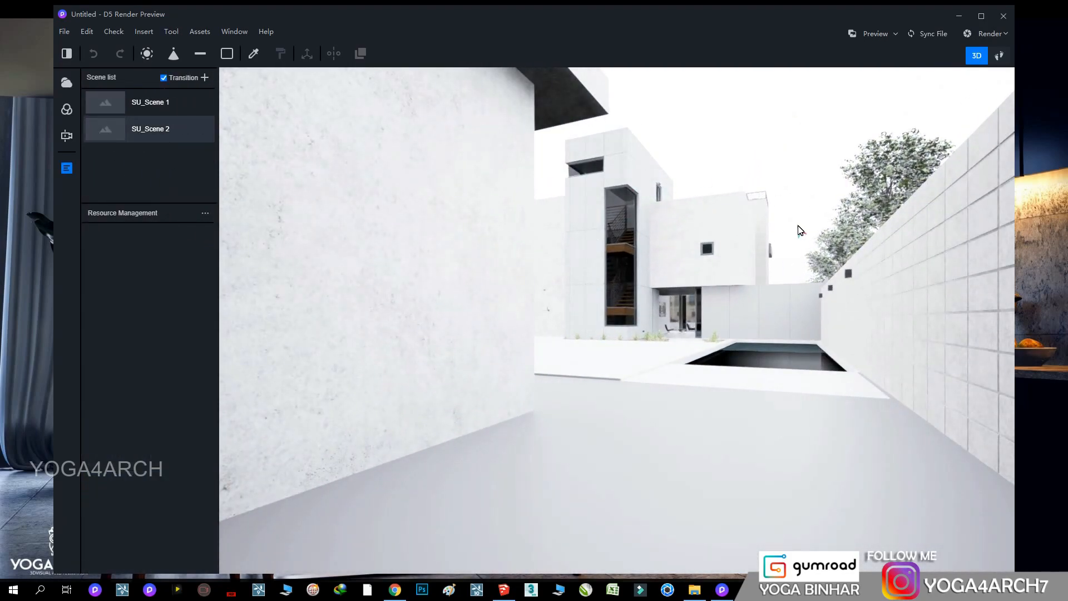
{"action": "left_click", "coordinate": [982, 17]}
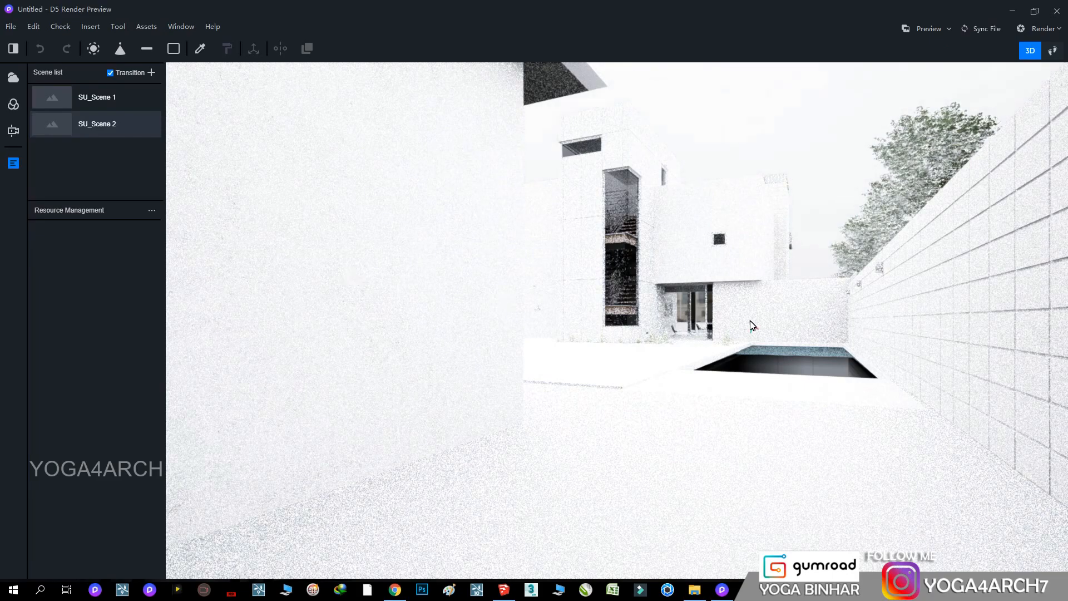
Set the sky light intensity to 0.12
{"action": "left_click", "coordinate": [13, 77]}
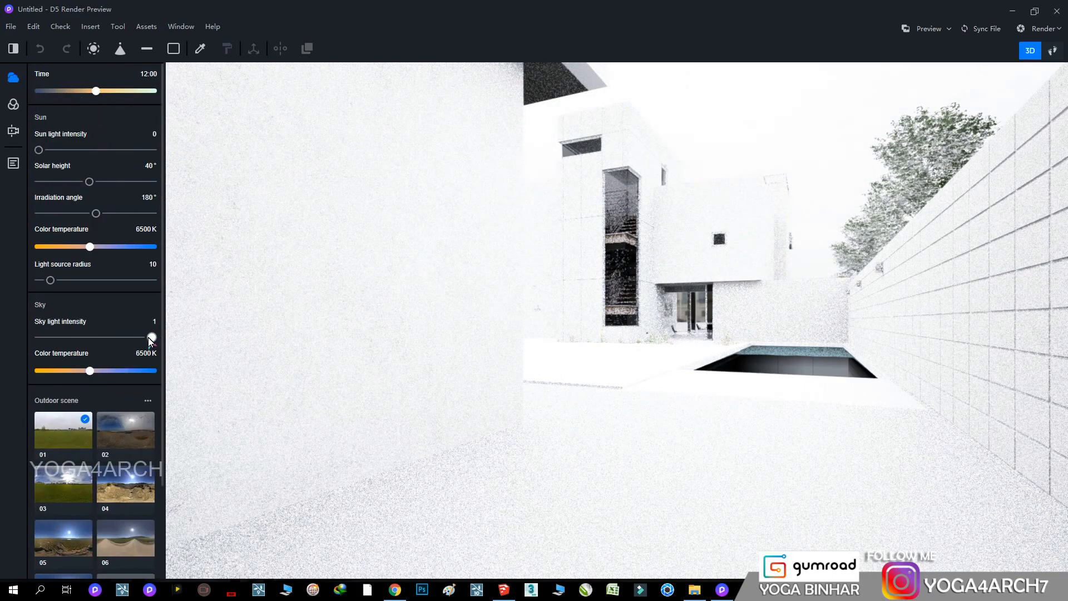
{"action": "left_click_drag", "start_coordinate": [149, 337], "coordinate": [53, 337]}
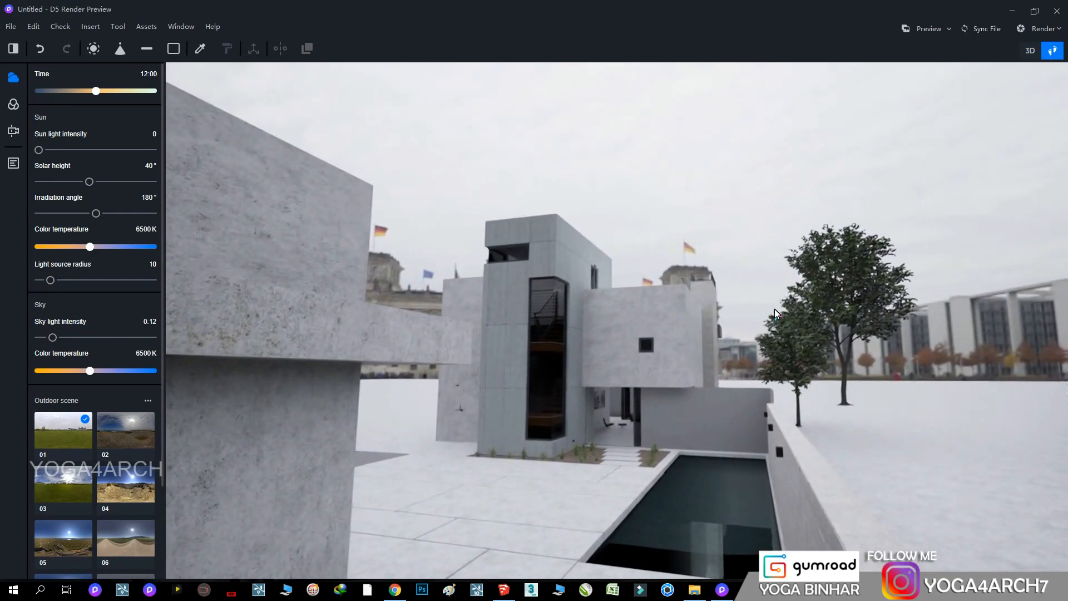
Reset the camera's lens height to 0 m and set the field of view to 65°
{"action": "right_click_drag", "start_coordinate": [774, 309], "coordinate": [752, 307]}
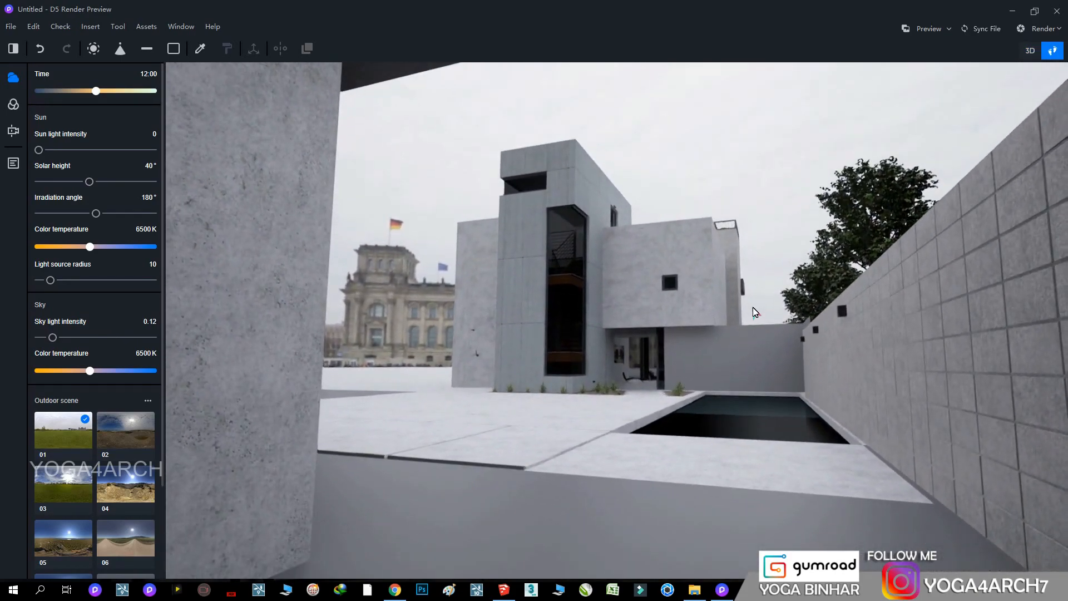
{"action": "left_click", "coordinate": [13, 130]}
{"action": "left_click", "coordinate": [38, 141]}
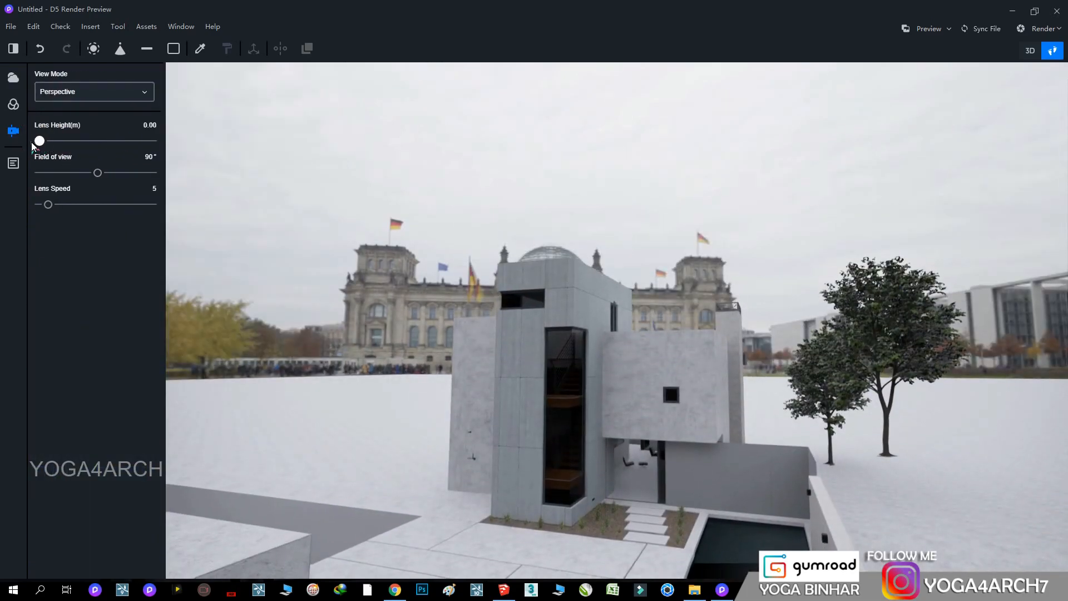
{"action": "left_click_drag", "start_coordinate": [97, 172], "coordinate": [80, 172]}
Move the camera closer to the house so the stair tower, entrance, pool and trees are in view
{"action": "right_click_drag", "start_coordinate": [740, 289], "coordinate": [678, 504]}
{"action": "middle_click_drag", "start_coordinate": [678, 504], "coordinate": [623, 89]}
{"action": "key", "text": "q"}
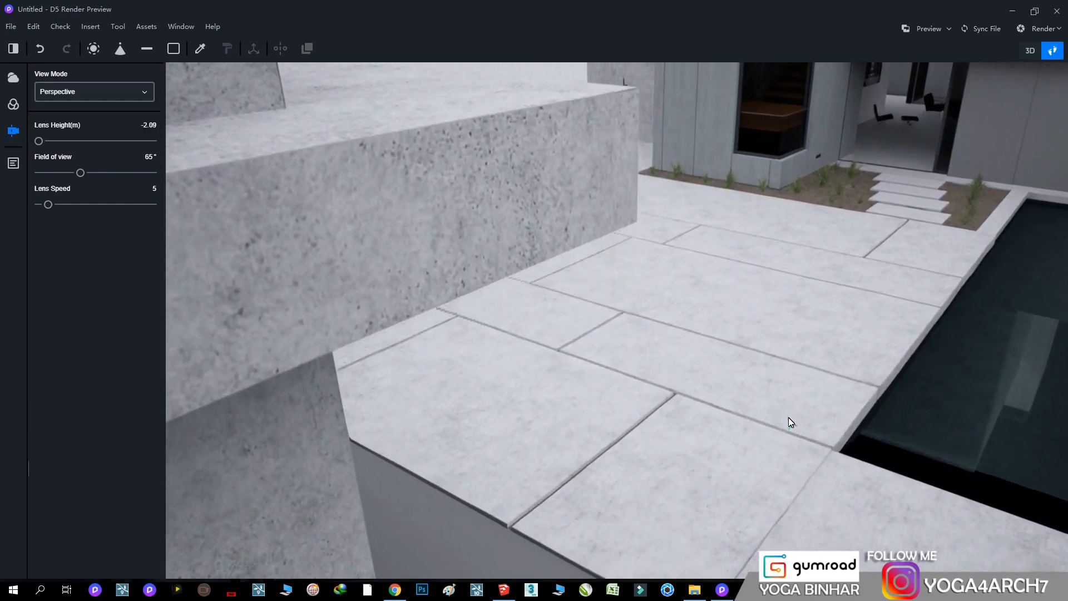
{"action": "right_click_drag", "start_coordinate": [731, 412], "coordinate": [763, 225]}
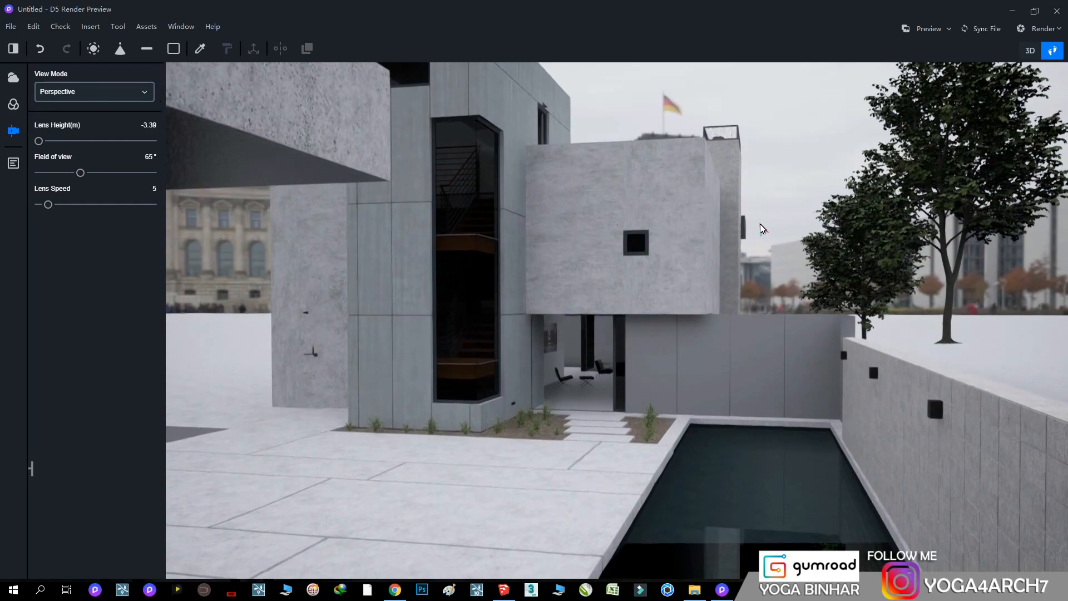
{"action": "right_click_drag", "start_coordinate": [763, 231], "coordinate": [643, 491]}
{"action": "right_click_drag", "start_coordinate": [810, 160], "coordinate": [848, 102]}
{"action": "left_click_drag", "start_coordinate": [39, 141], "coordinate": [0, 144]}
{"action": "right_click_drag", "start_coordinate": [489, 276], "coordinate": [642, 177]}
{"action": "key", "text": "w"}
Lower the camera to about -5.45 m and back it up, framing the house between the foreground concrete wall and the block wall
{"action": "key", "text": "q"}
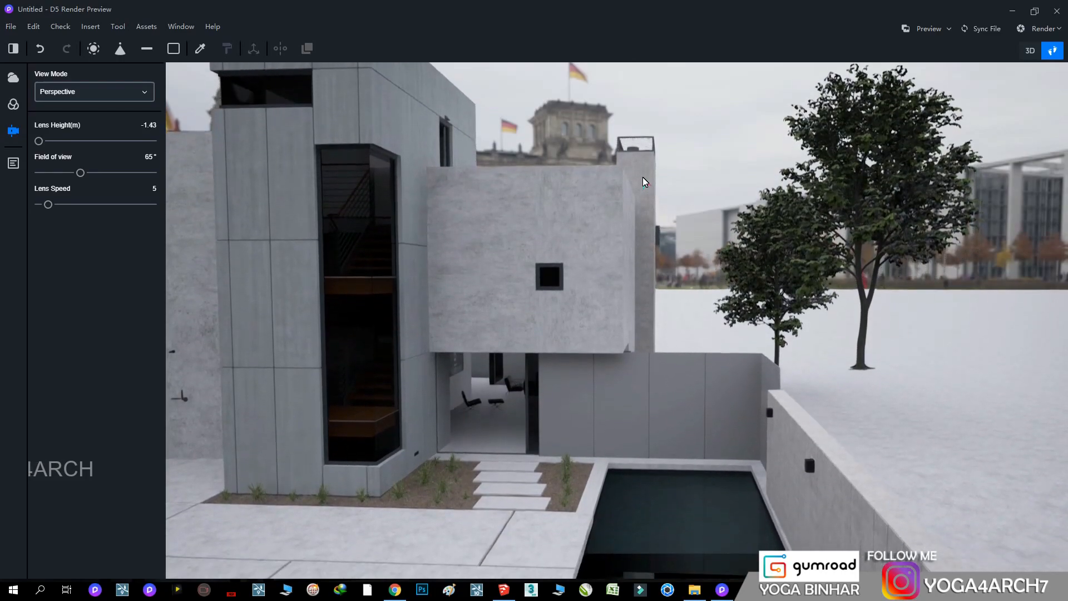
{"action": "key", "text": "q"}
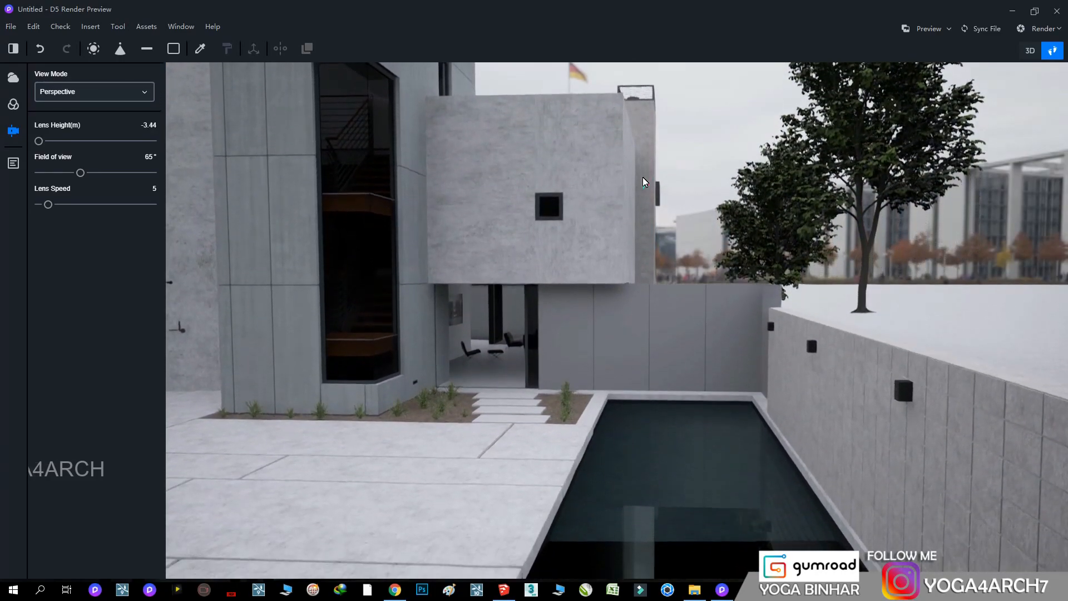
{"action": "key", "text": "q"}
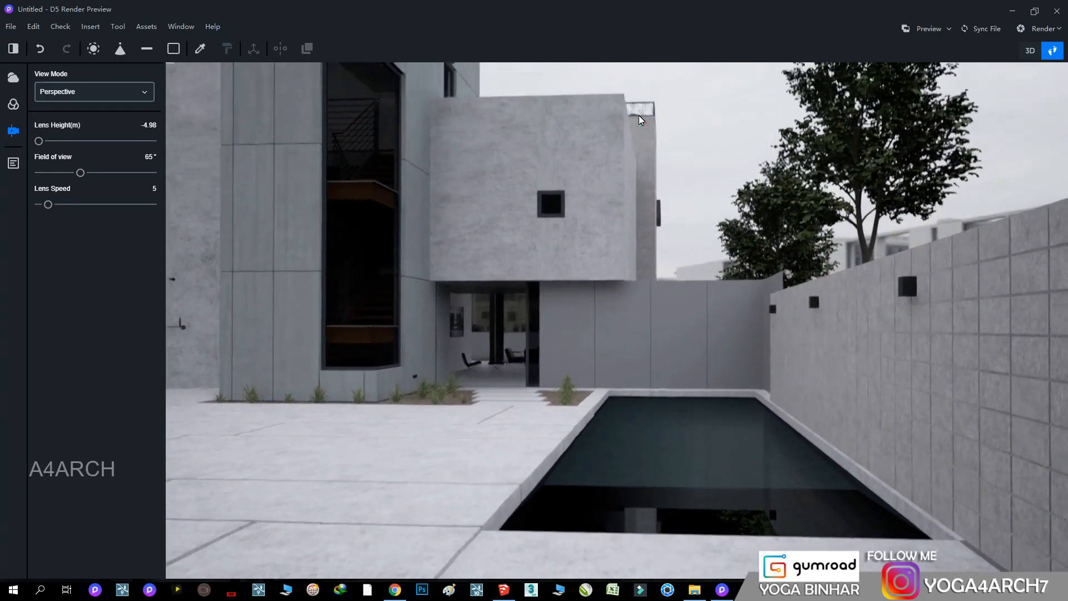
{"action": "right_click_drag", "start_coordinate": [638, 115], "coordinate": [639, 96]}
{"action": "key", "text": "s"}
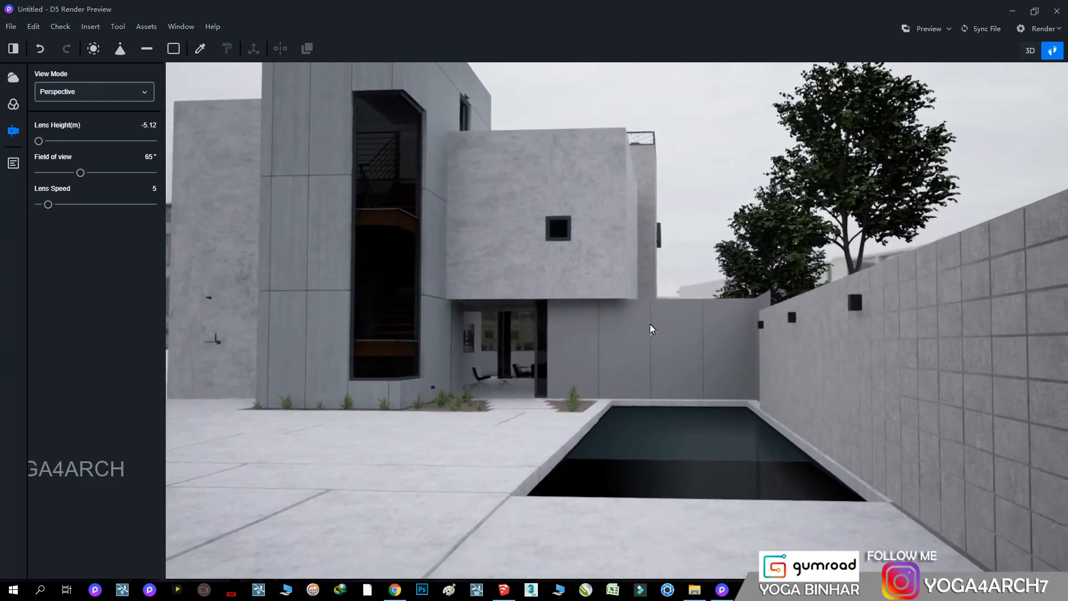
{"action": "key", "text": "s"}
{"action": "right_click_drag", "start_coordinate": [651, 322], "coordinate": [652, 233]}
{"action": "right_click_drag", "start_coordinate": [649, 286], "coordinate": [657, 254]}
{"action": "key", "text": "a"}
{"action": "key", "text": "d"}
Switch the camera to two-point perspective and fine-tune the framing of the house and pool
{"action": "key", "text": "F6"}
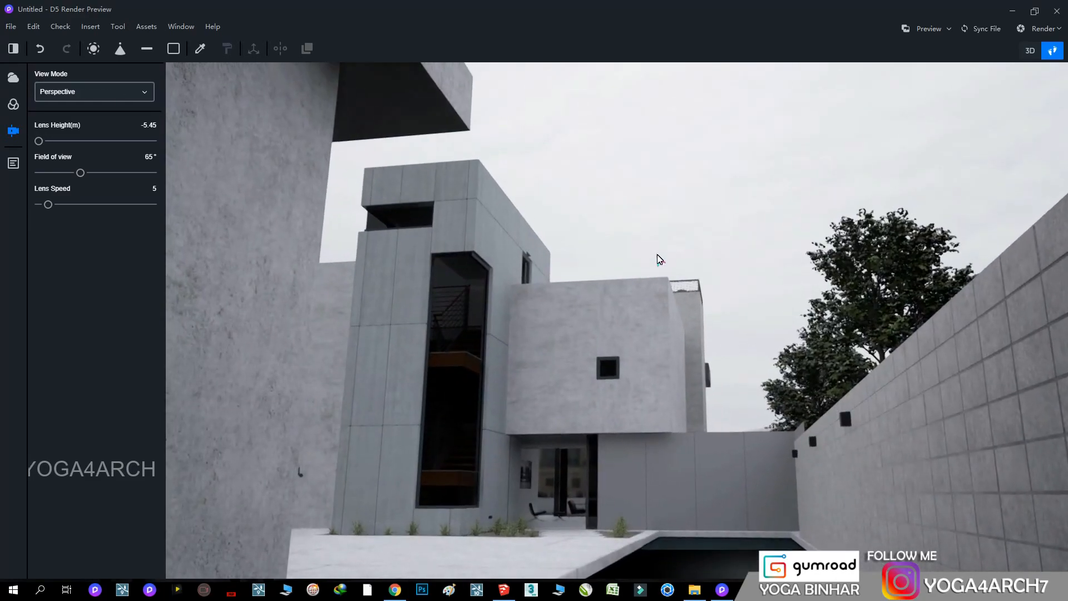
{"action": "key", "text": "F8"}
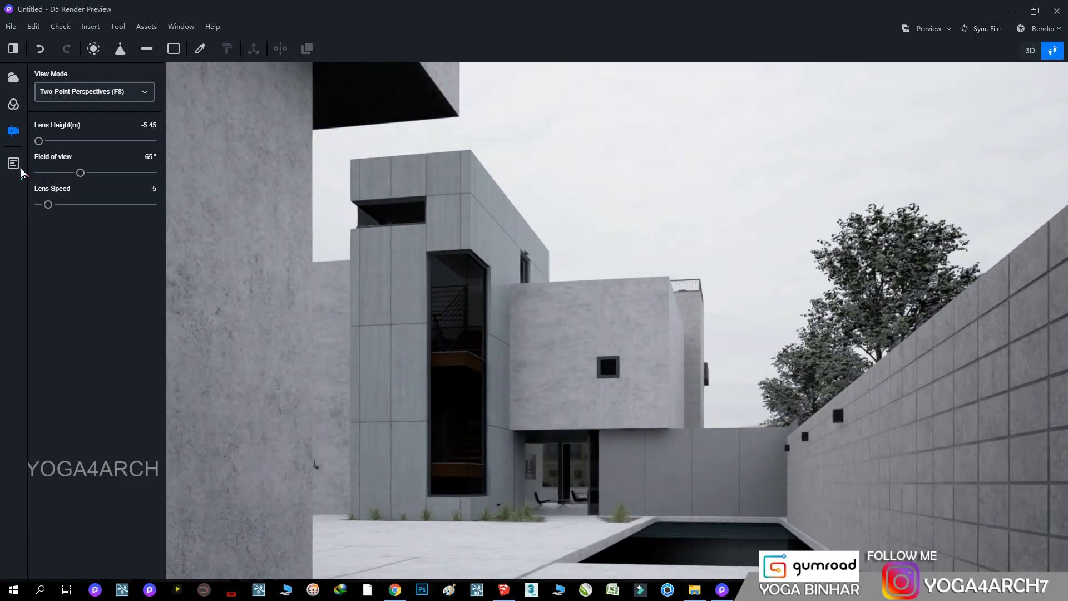
{"action": "left_click", "coordinate": [13, 164]}
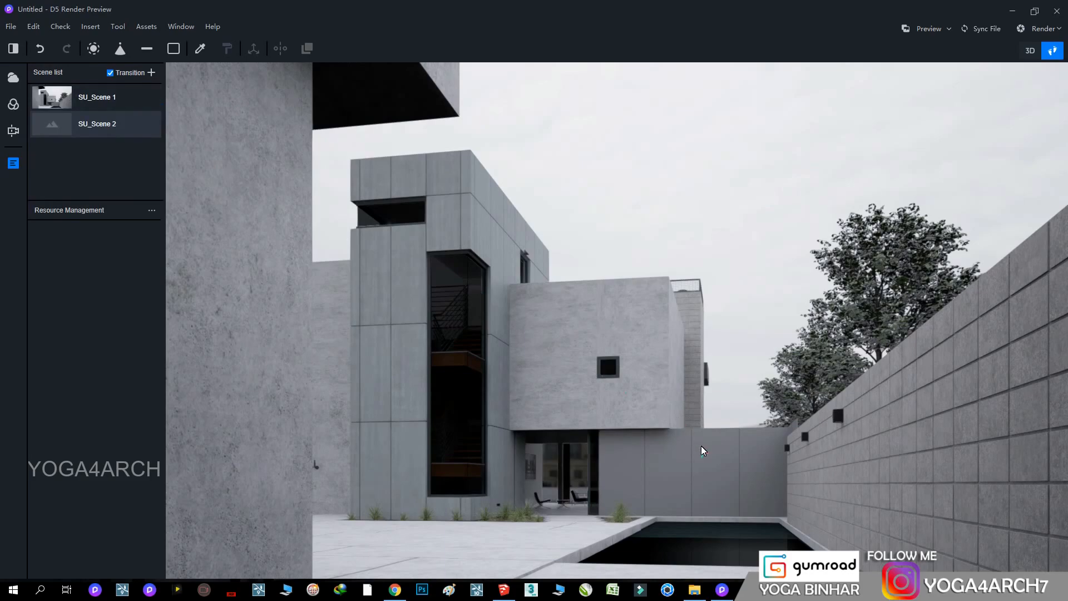
{"action": "right_click_drag", "start_coordinate": [701, 446], "coordinate": [679, 452]}
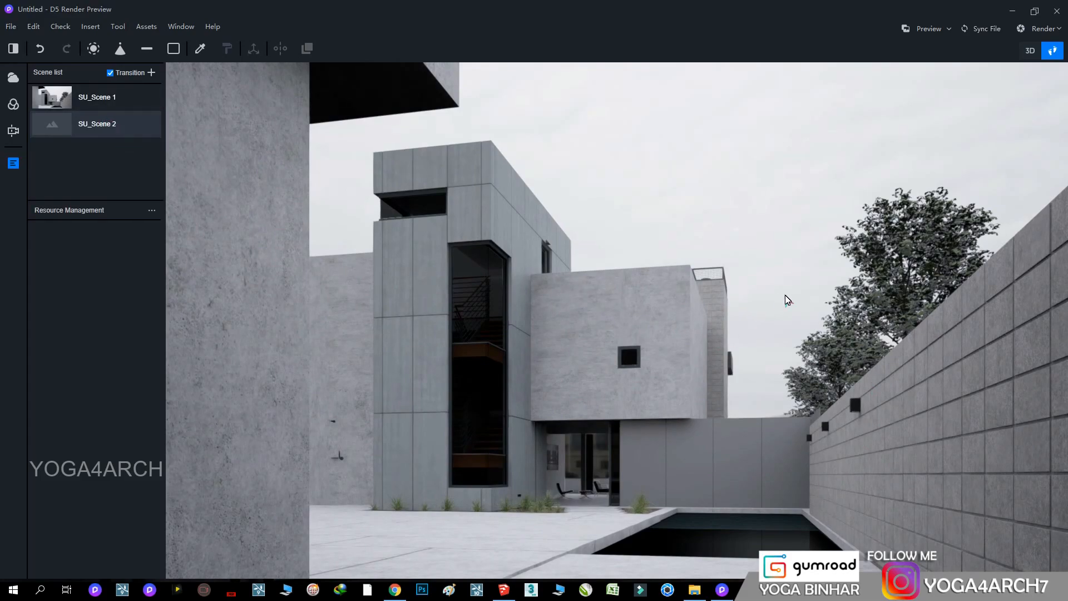
Load venice_sunset_8k from the EXTERIOR 4 folder on drive E: as the custom outdoor scene and rotate it to 99°
{"action": "left_click", "coordinate": [13, 78]}
{"action": "scroll", "coordinate": [63, 521], "scroll_direction": "down", "scroll_amount": 2}
{"action": "left_click", "coordinate": [63, 534]}
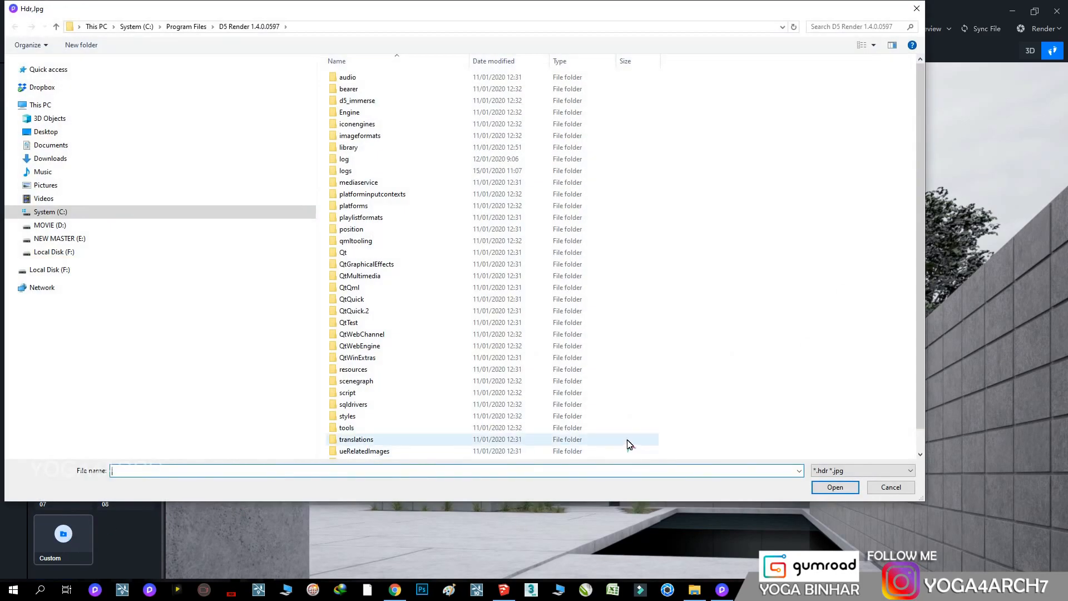
{"action": "left_click", "coordinate": [58, 238]}
{"action": "double_click", "coordinate": [372, 90]}
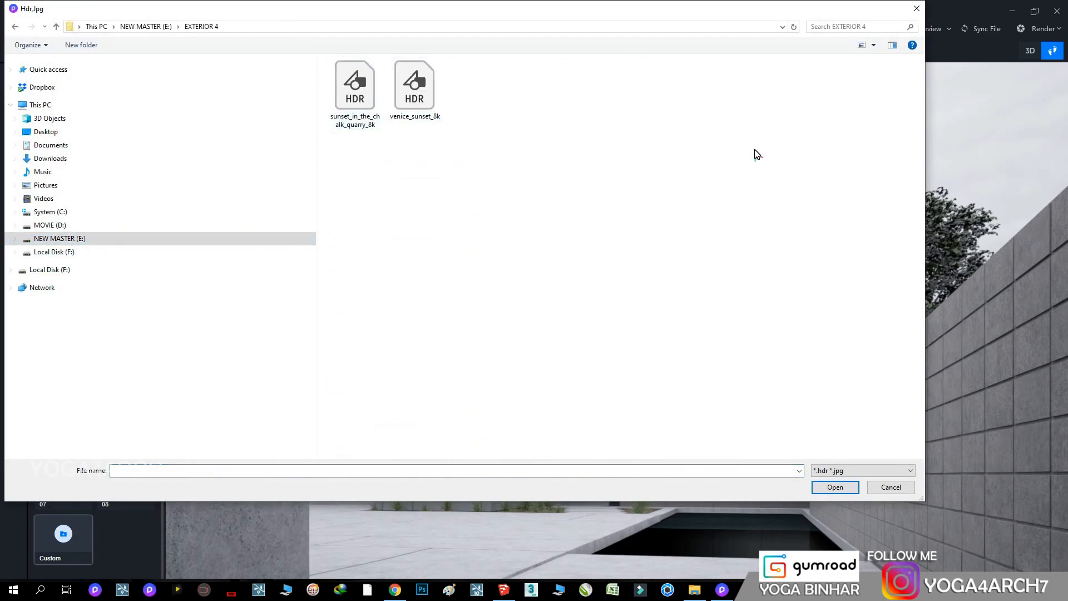
{"action": "double_click", "coordinate": [415, 89]}
{"action": "left_click", "coordinate": [148, 288]}
{"action": "left_click_drag", "start_coordinate": [42, 324], "coordinate": [71, 328]}
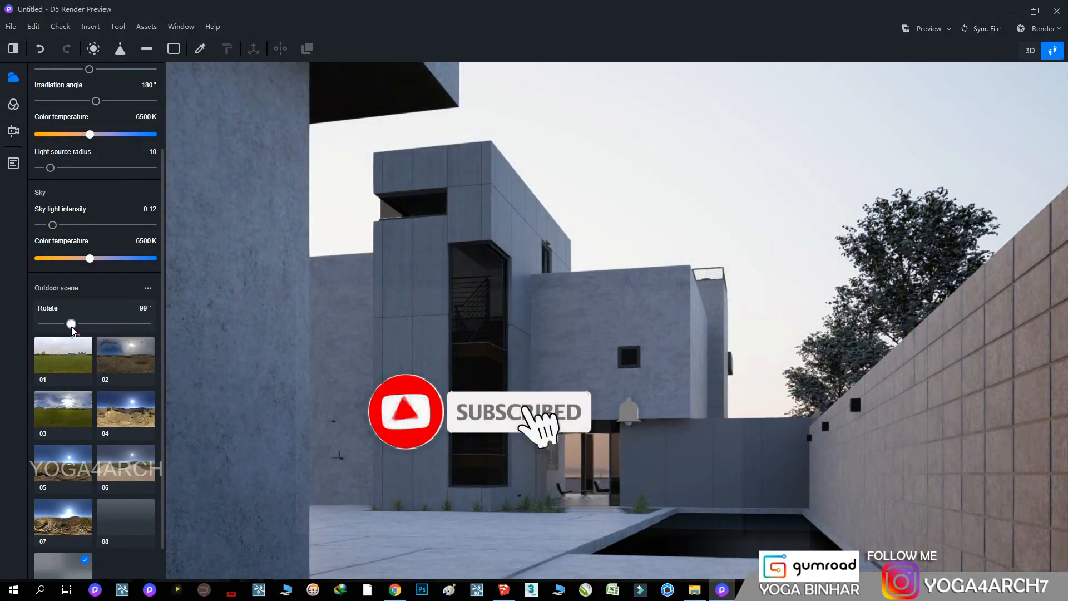
Replace the custom outdoor scene with sunset_in_the_chalk_quarry_8k and rotate it to 360°
{"action": "scroll", "coordinate": [67, 501], "scroll_direction": "down", "scroll_amount": 1}
{"action": "left_click", "coordinate": [51, 538]}
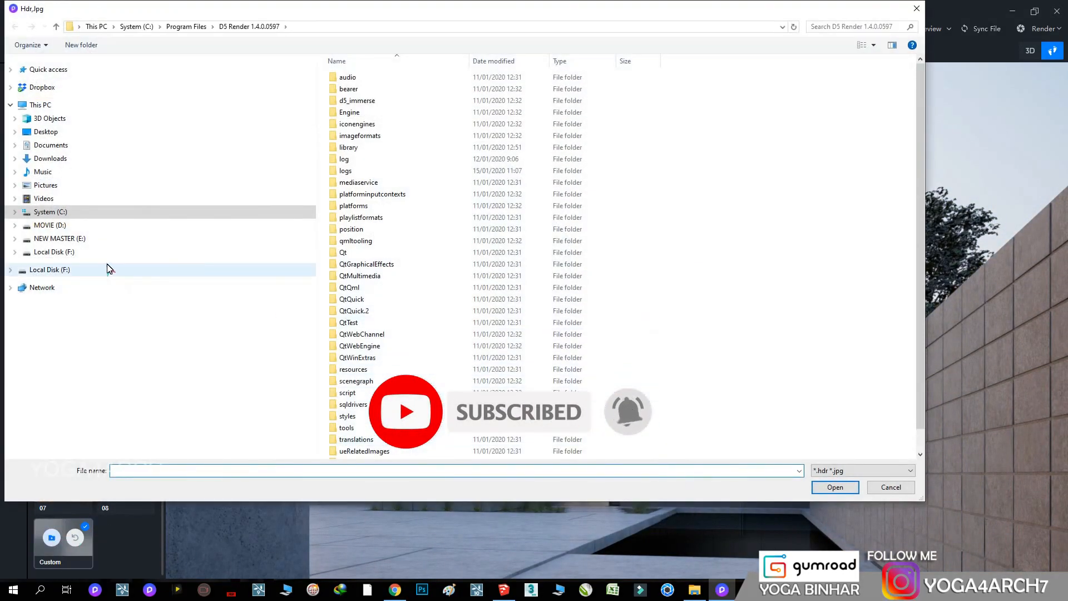
{"action": "double_click", "coordinate": [384, 89]}
{"action": "double_click", "coordinate": [347, 101]}
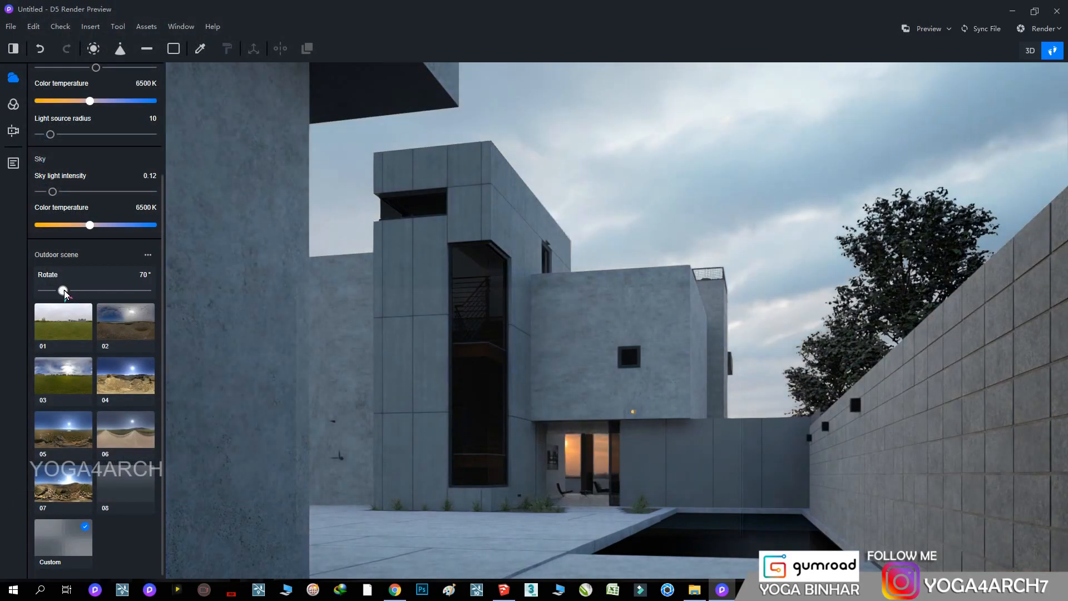
{"action": "left_click_drag", "start_coordinate": [64, 293], "coordinate": [161, 300]}
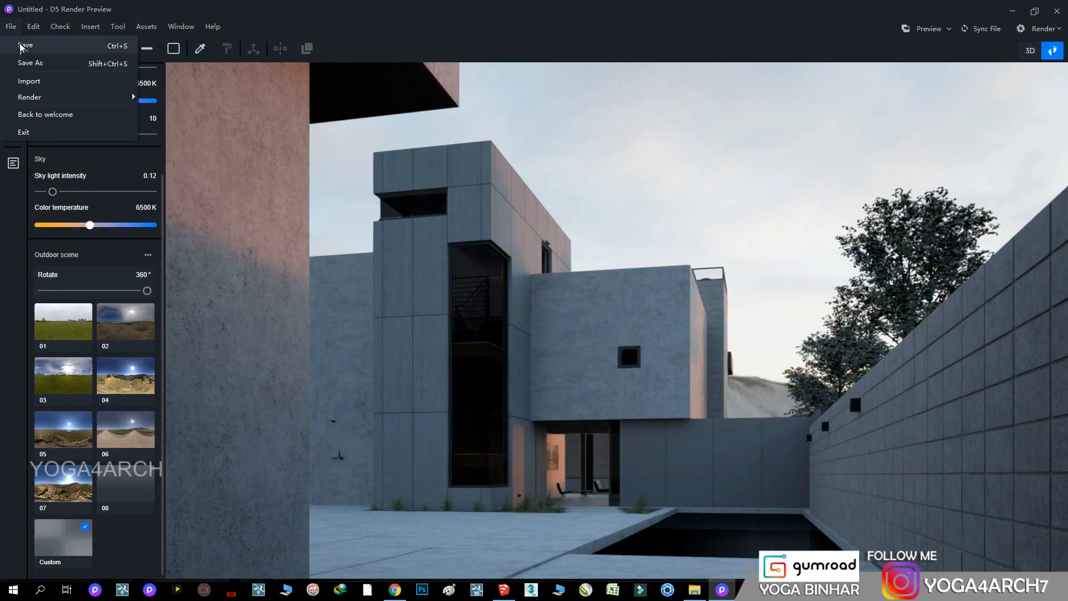
Start saving the project and choose the NEW MASTER (E:) drive as the location
{"action": "left_click", "coordinate": [21, 48]}
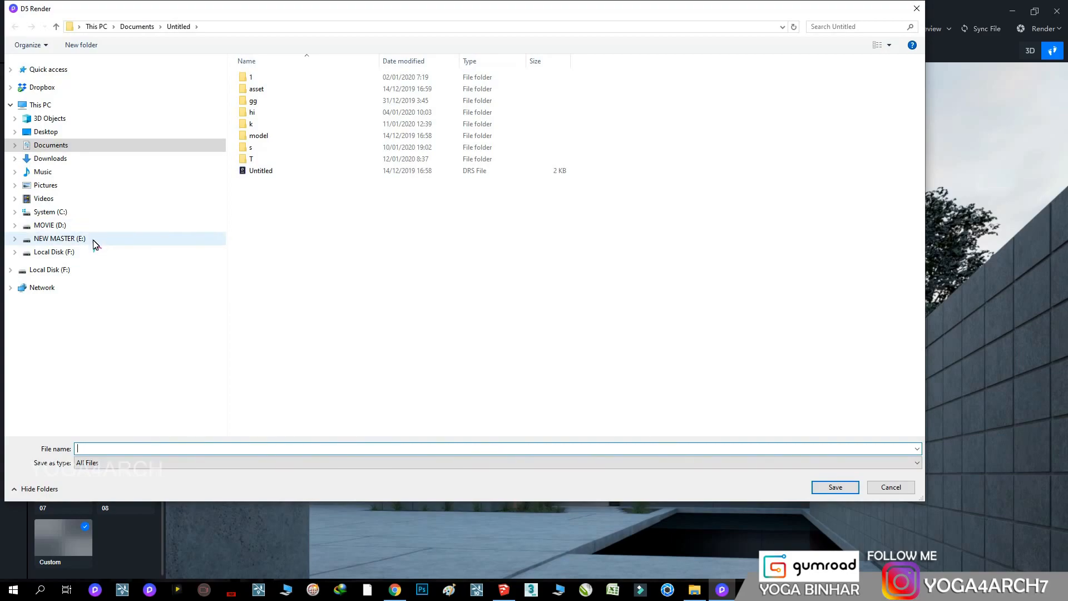
{"action": "left_click", "coordinate": [94, 243]}
{"action": "left_click", "coordinate": [143, 448]}
{"action": "type", "text": "EXTERIOR5"}
{"action": "key", "text": "Return"}
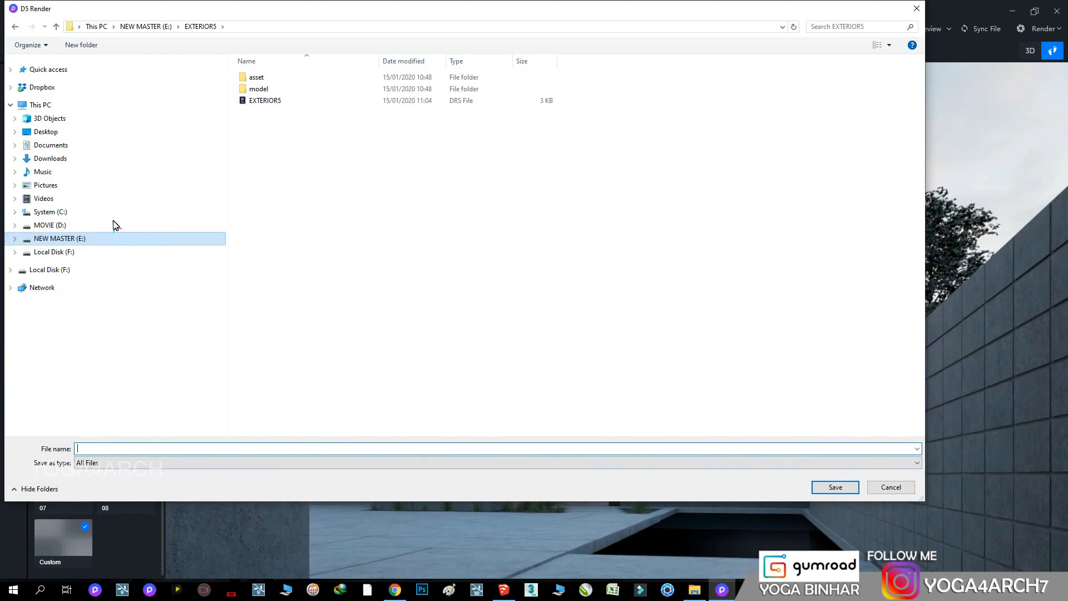
{"action": "left_click", "coordinate": [157, 25]}
Save the project under the name EXTERIOR 6 on the NEW MASTER (E:) drive
{"action": "left_click", "coordinate": [111, 449]}
{"action": "type", "text": "EXTER"}
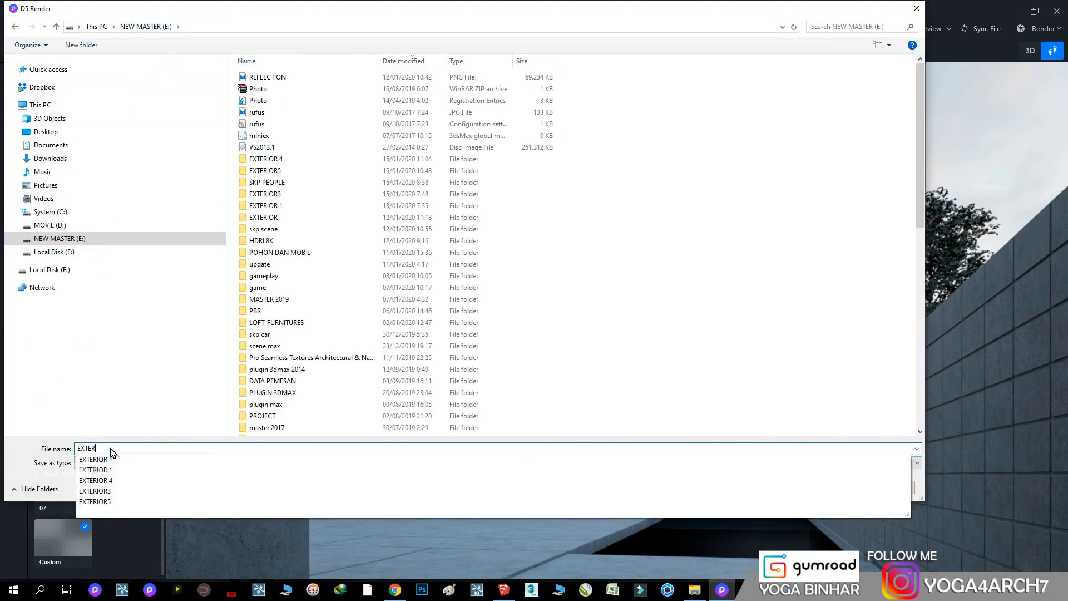
{"action": "type", "text": "IOR 6"}
{"action": "left_click", "coordinate": [832, 487]}
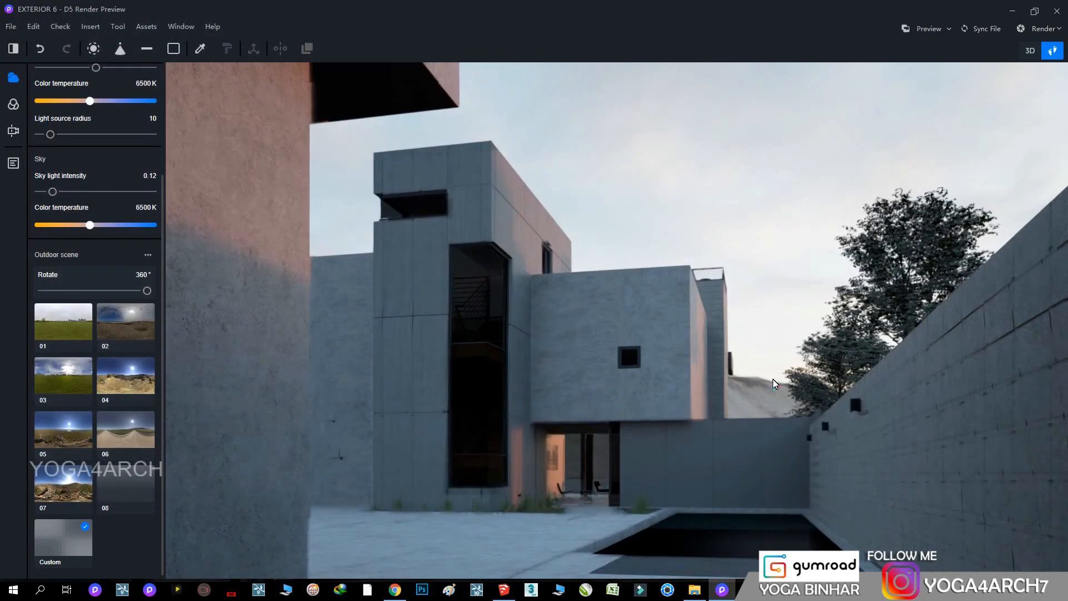
Apply the Wavy Grain Glass material from the personal assets to the fence panels behind the pool
{"action": "right_click_drag", "start_coordinate": [737, 318], "coordinate": [818, 425]}
{"action": "key", "text": "w"}
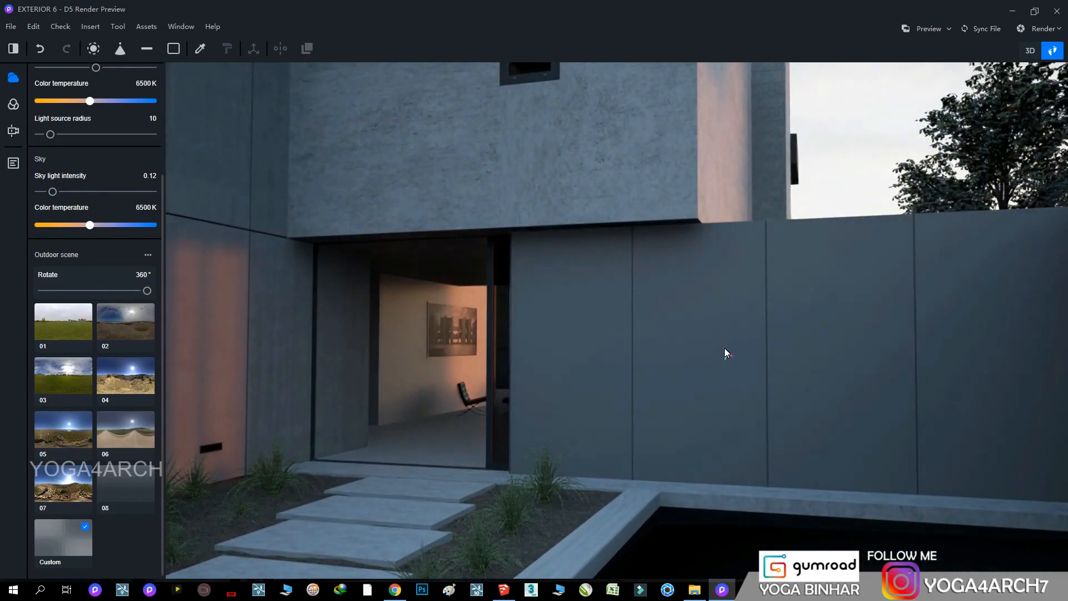
{"action": "left_click", "coordinate": [147, 27]}
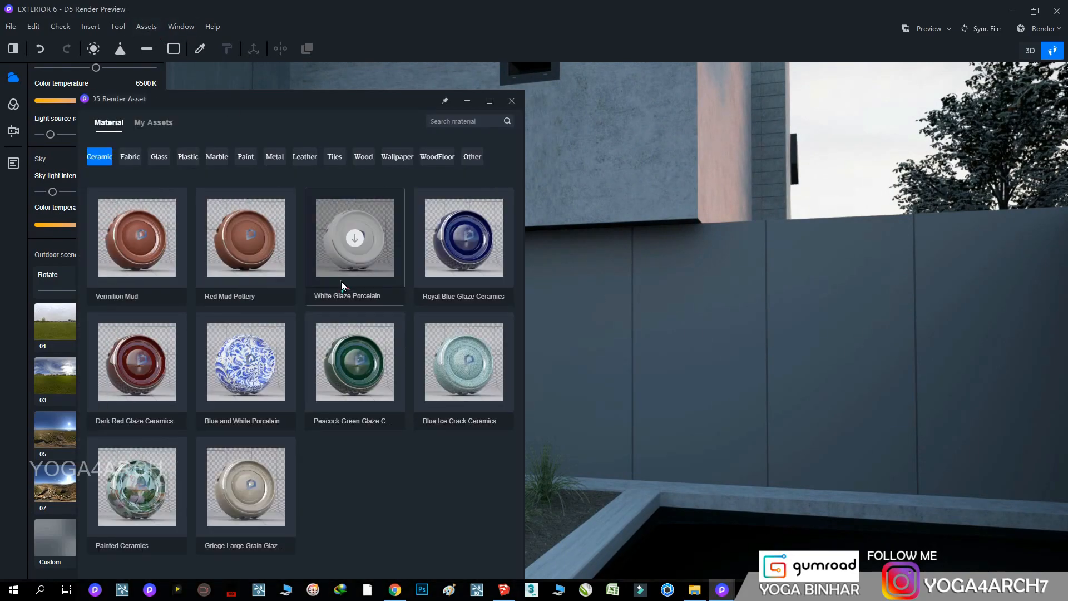
{"action": "left_click", "coordinate": [156, 122]}
{"action": "left_click", "coordinate": [131, 157]}
{"action": "mouse_move", "coordinate": [242, 281]}
{"action": "left_mouse_down"}
{"action": "mouse_move", "coordinate": [534, 309]}
{"action": "mouse_move", "coordinate": [813, 309]}
{"action": "mouse_move", "coordinate": [923, 341]}
{"action": "mouse_move", "coordinate": [912, 337]}
{"action": "left_mouse_up"}
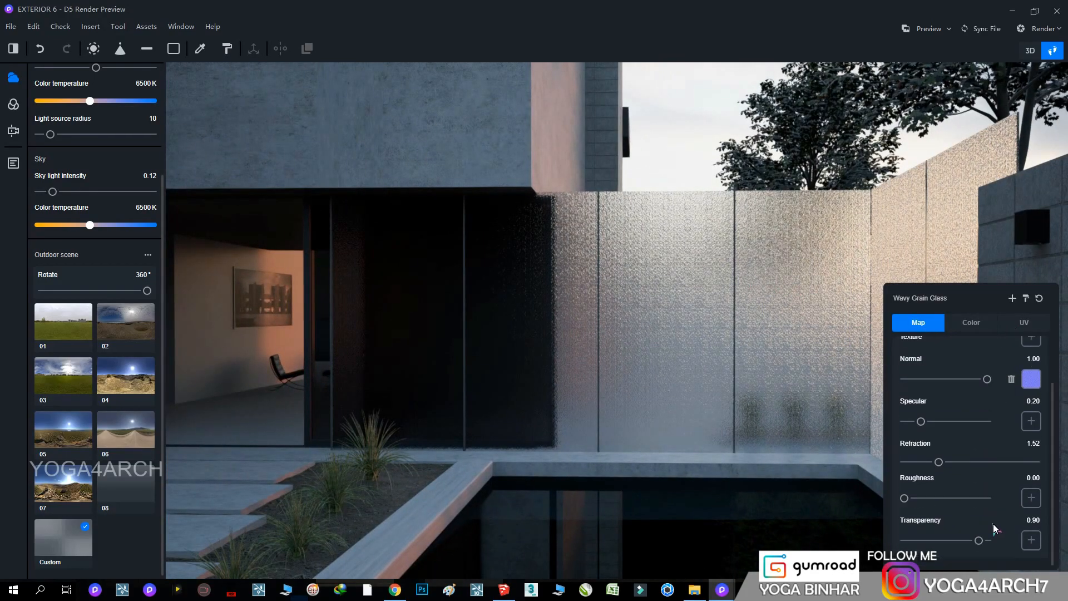
Set the Wavy Grain Glass transparency to 0.97 and its normal strength to 0.10
{"action": "left_click_drag", "start_coordinate": [979, 543], "coordinate": [984, 543]}
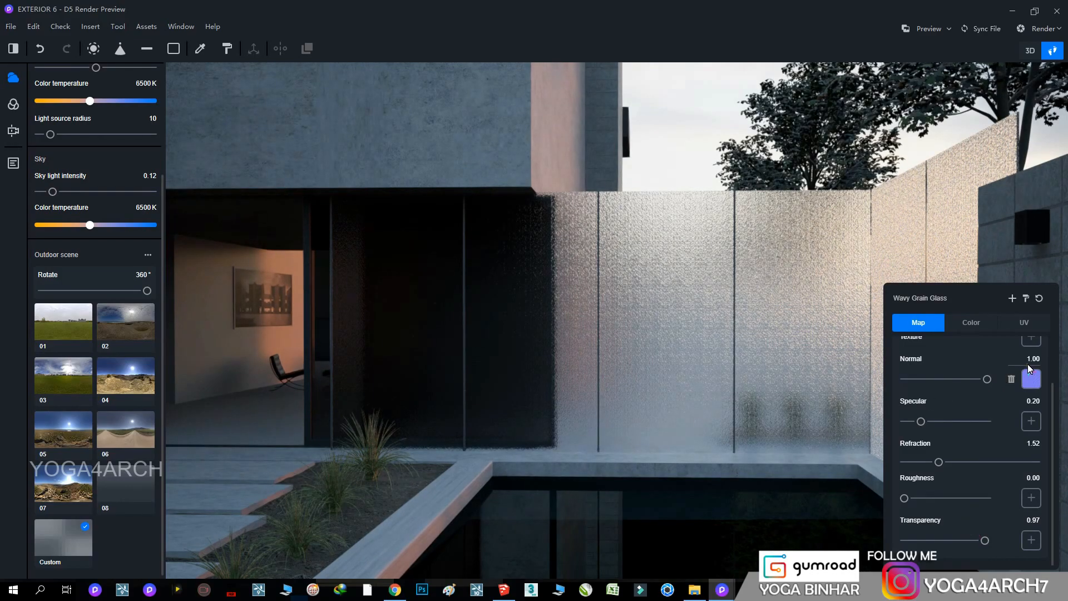
{"action": "type", "text": "0.20"}
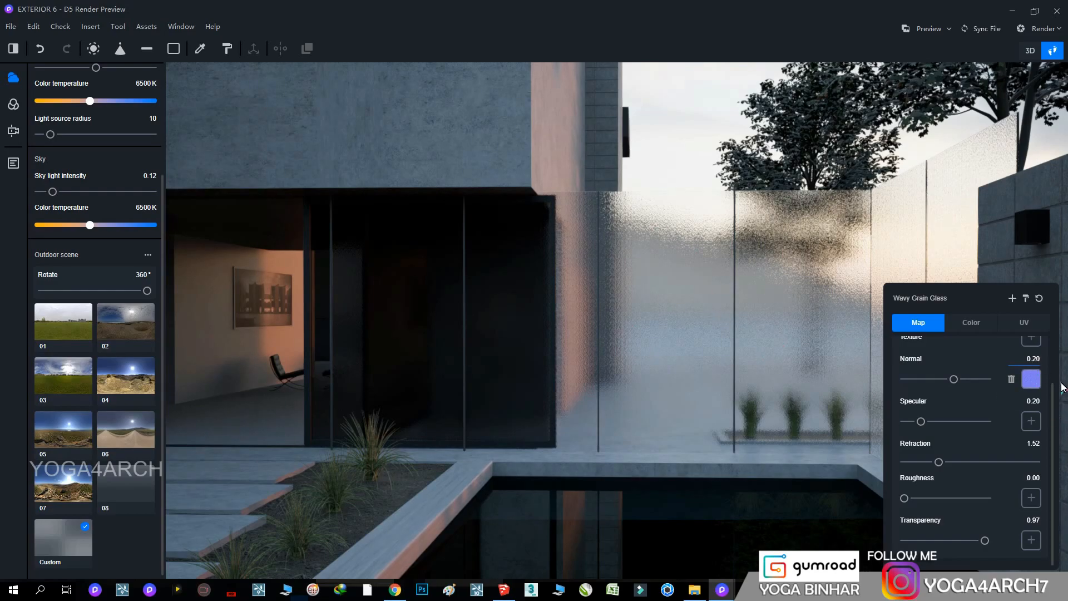
{"action": "type", "text": "1"}
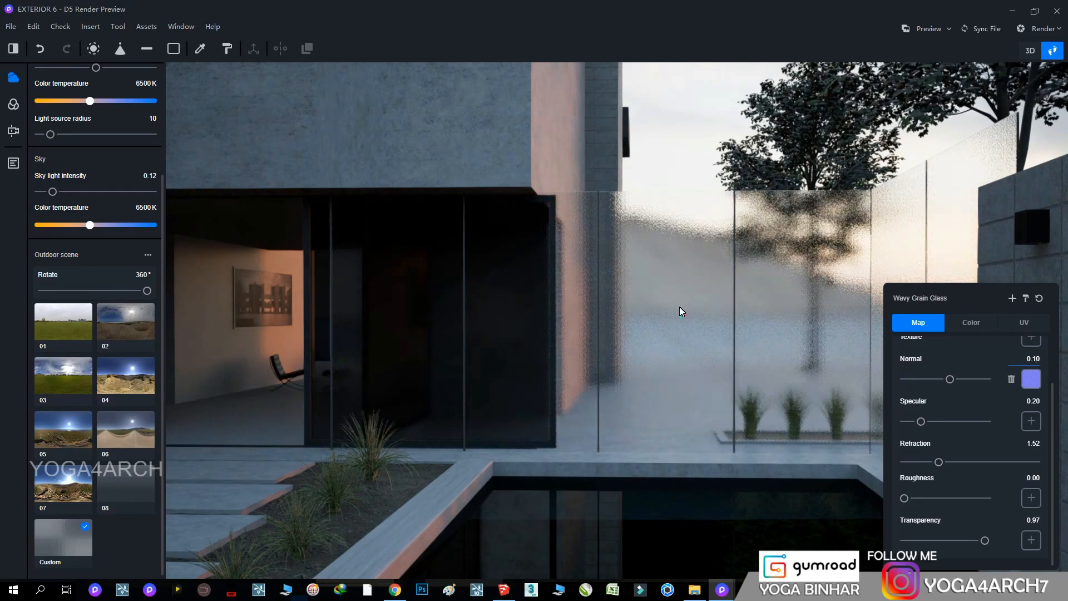
Apply the Blue Curtain Glass material from the personal assets to the glazing at the house entrance
{"action": "right_click_drag", "start_coordinate": [755, 328], "coordinate": [217, 242]}
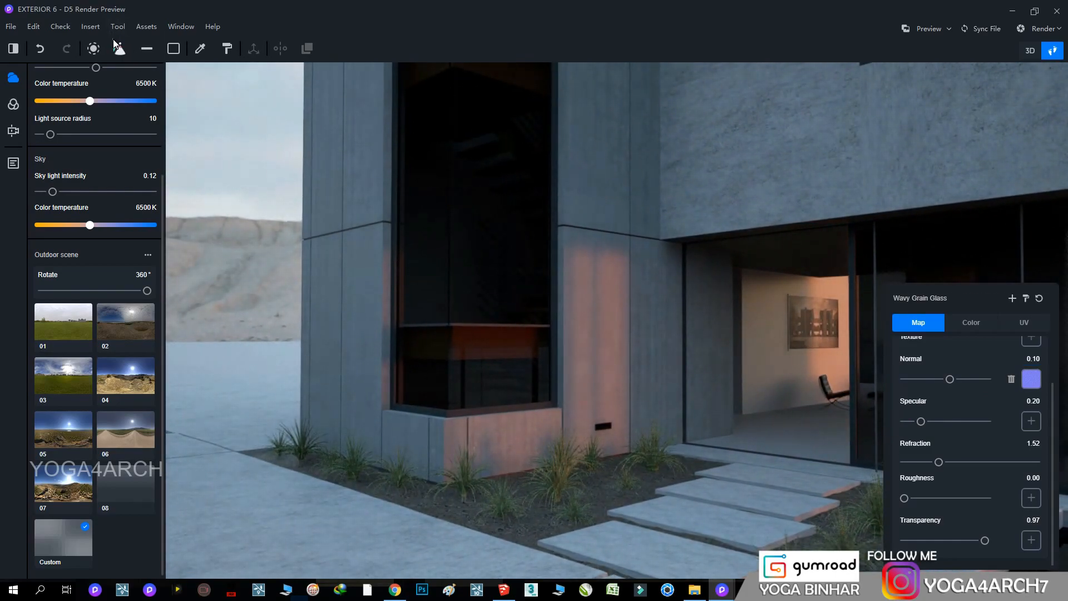
{"action": "left_click", "coordinate": [147, 27]}
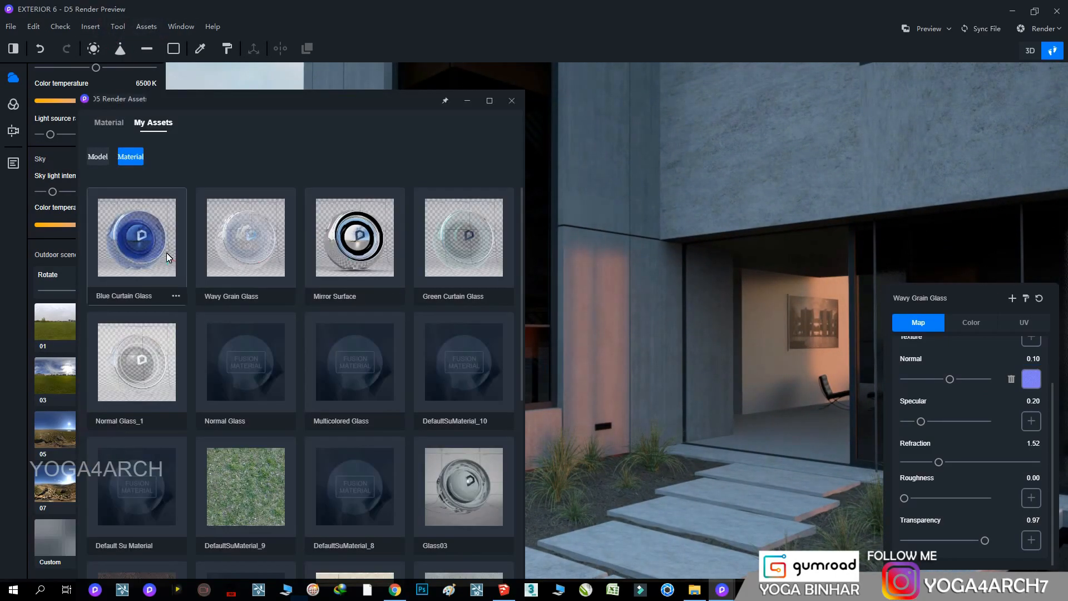
{"action": "left_click_drag", "start_coordinate": [166, 253], "coordinate": [767, 342]}
Apply the Normal Glass_1 material from the personal assets to the stair tower's corner window
{"action": "right_click_drag", "start_coordinate": [690, 325], "coordinate": [625, 229]}
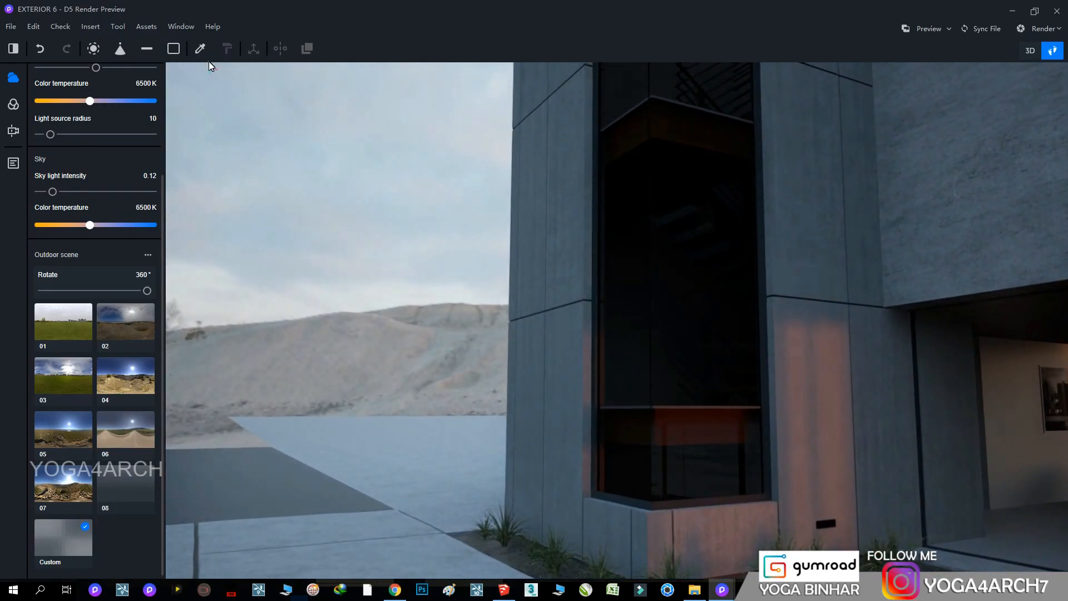
{"action": "left_click", "coordinate": [147, 27]}
{"action": "left_click_drag", "start_coordinate": [165, 371], "coordinate": [686, 358]}
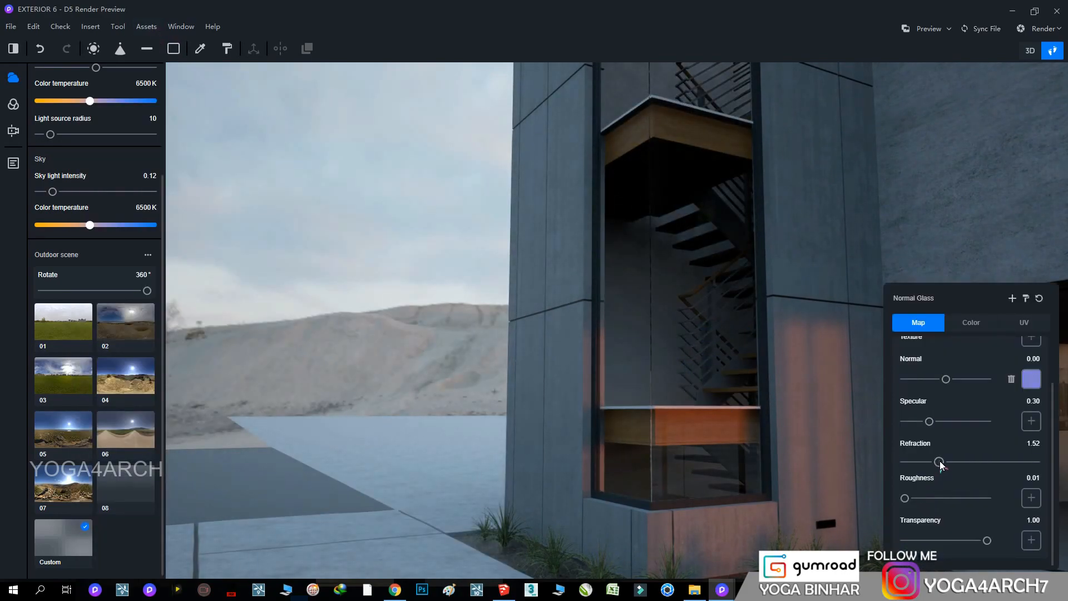
Set the refraction of the stair tower window's Normal Glass to 1.00
{"action": "left_click_drag", "start_coordinate": [937, 462], "coordinate": [675, 414]}
{"action": "right_click_drag", "start_coordinate": [675, 414], "coordinate": [1067, 494]}
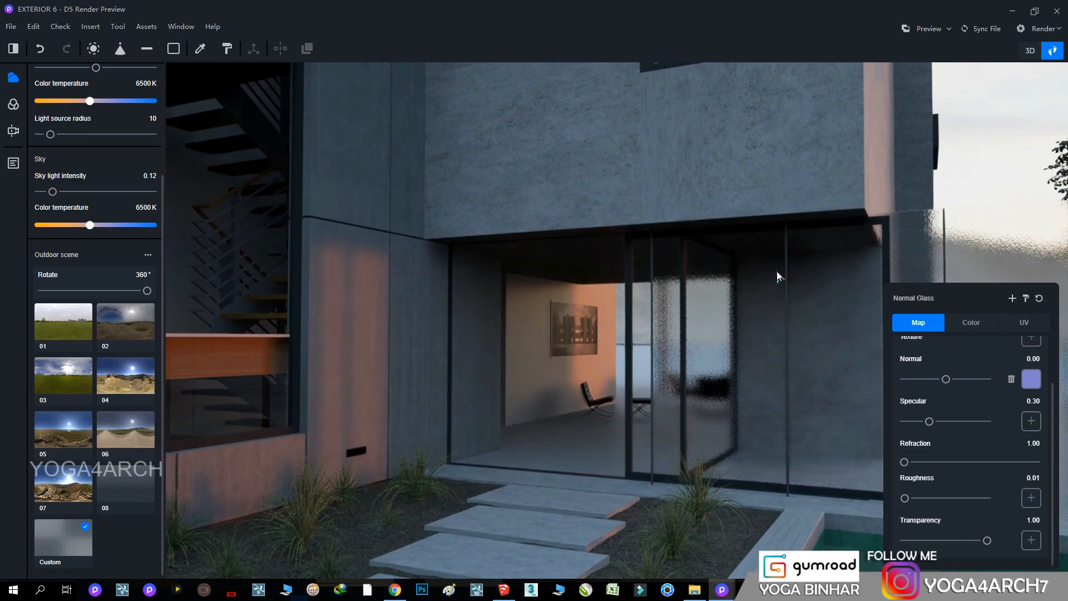
Set the roughness of the black window and door frames to 0.01
{"action": "right_click_drag", "start_coordinate": [777, 287], "coordinate": [791, 172]}
{"action": "left_click", "coordinate": [667, 247]}
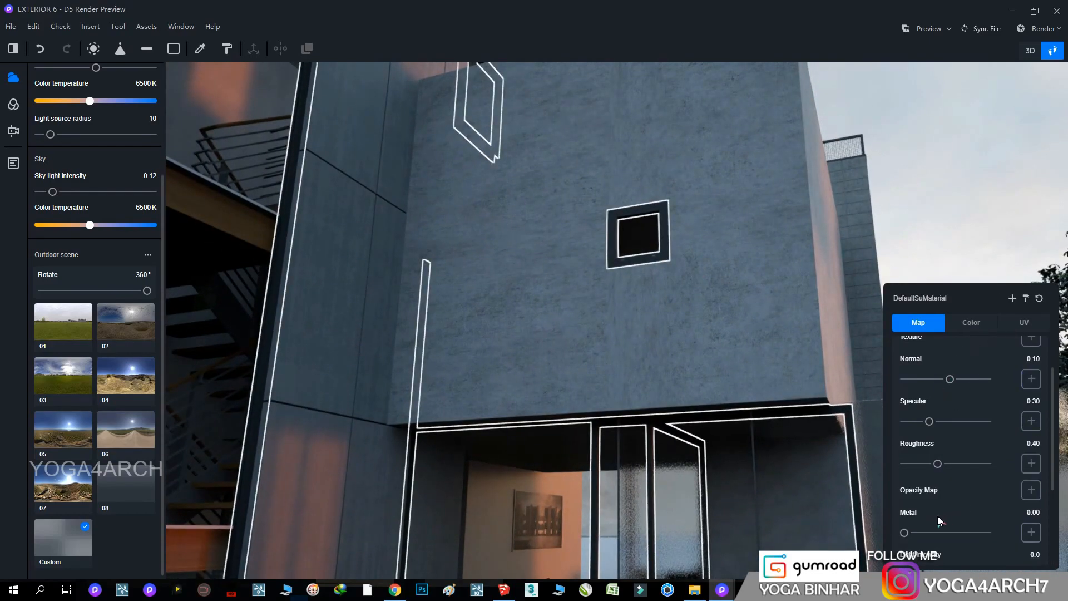
{"action": "left_click_drag", "start_coordinate": [937, 463], "coordinate": [906, 469]}
Tint the stair tower's cladding panels blue with hue 225 and saturation 65
{"action": "left_click", "coordinate": [1024, 323]}
{"action": "left_click", "coordinate": [971, 322]}
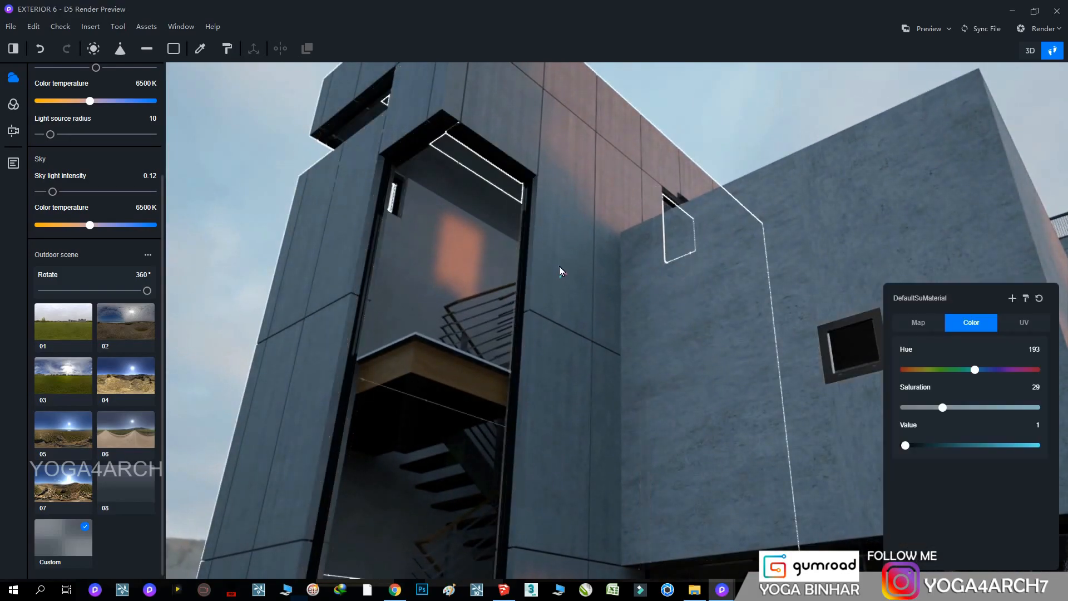
{"action": "left_click", "coordinate": [1038, 298]}
{"action": "left_click_drag", "start_coordinate": [906, 369], "coordinate": [988, 379]}
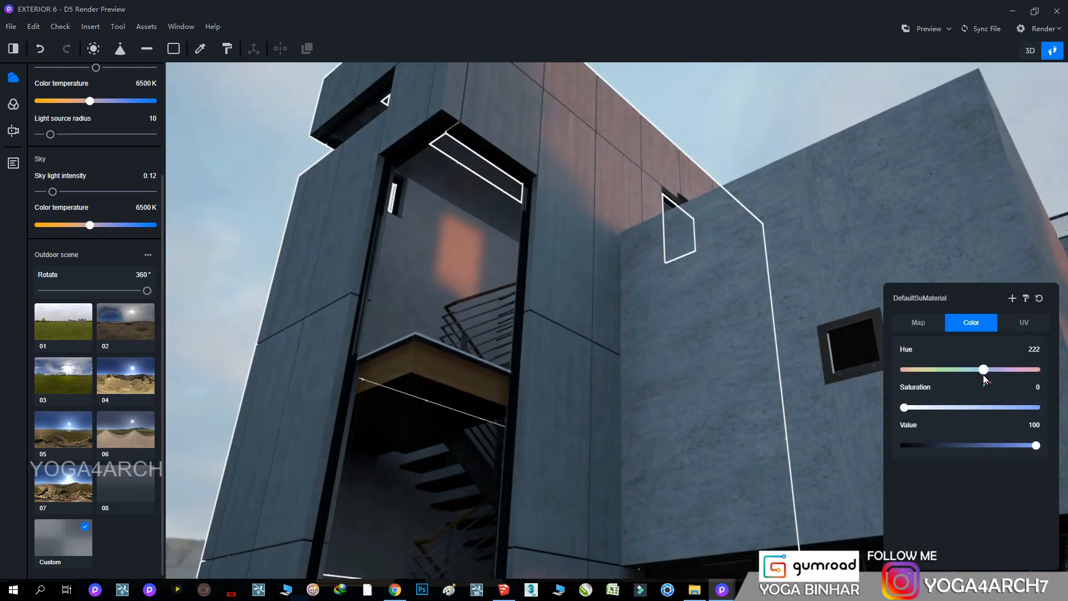
{"action": "left_click_drag", "start_coordinate": [904, 408], "coordinate": [976, 408]}
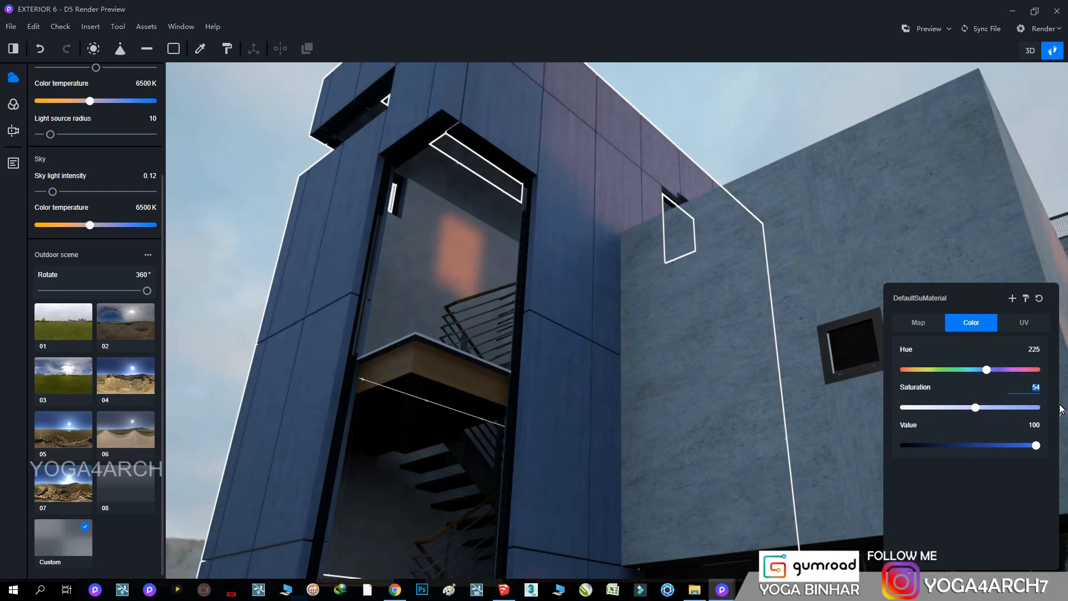
{"action": "type", "text": "65"}
Set the stair tower cladding's roughness to 0.00 and raise its metal amount
{"action": "right_click_drag", "start_coordinate": [593, 353], "coordinate": [698, 520]}
{"action": "left_click", "coordinate": [917, 326]}
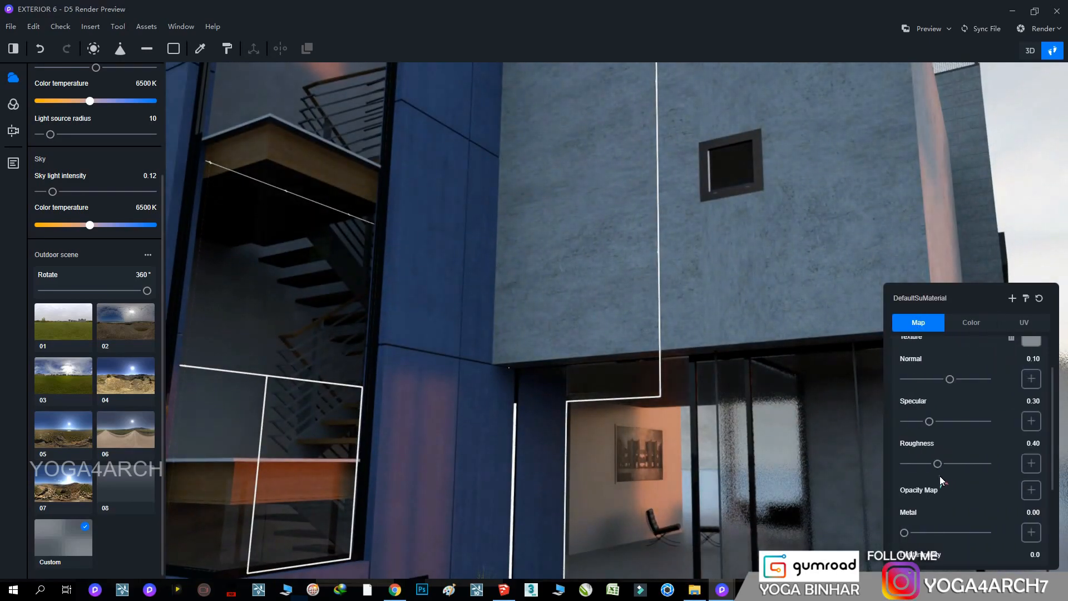
{"action": "left_click_drag", "start_coordinate": [937, 464], "coordinate": [902, 464]}
{"action": "right_click_drag", "start_coordinate": [501, 384], "coordinate": [518, 264]}
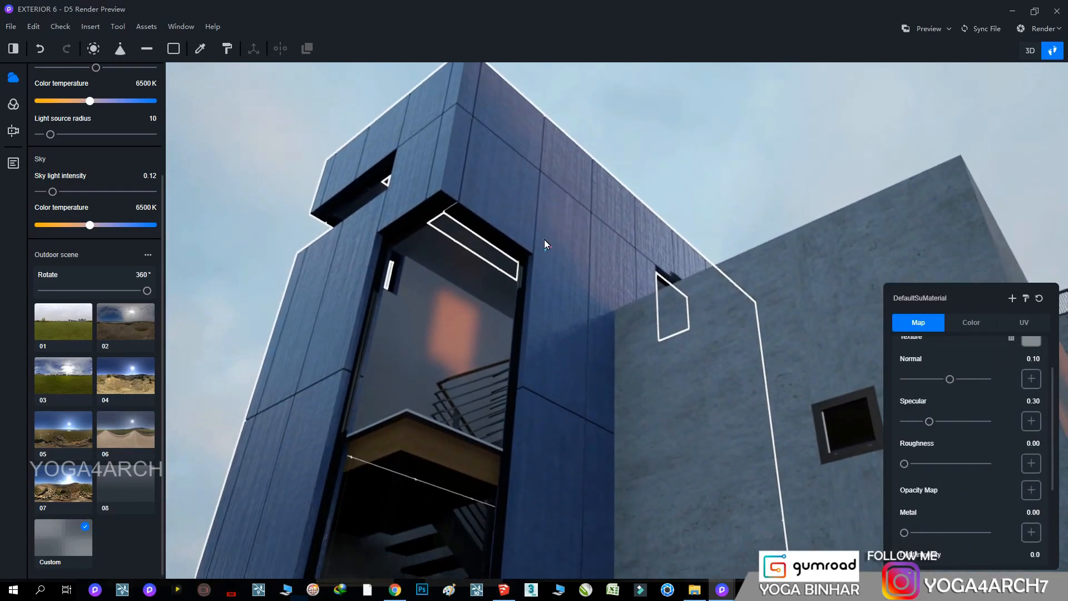
{"action": "left_click_drag", "start_coordinate": [906, 535], "coordinate": [942, 536]}
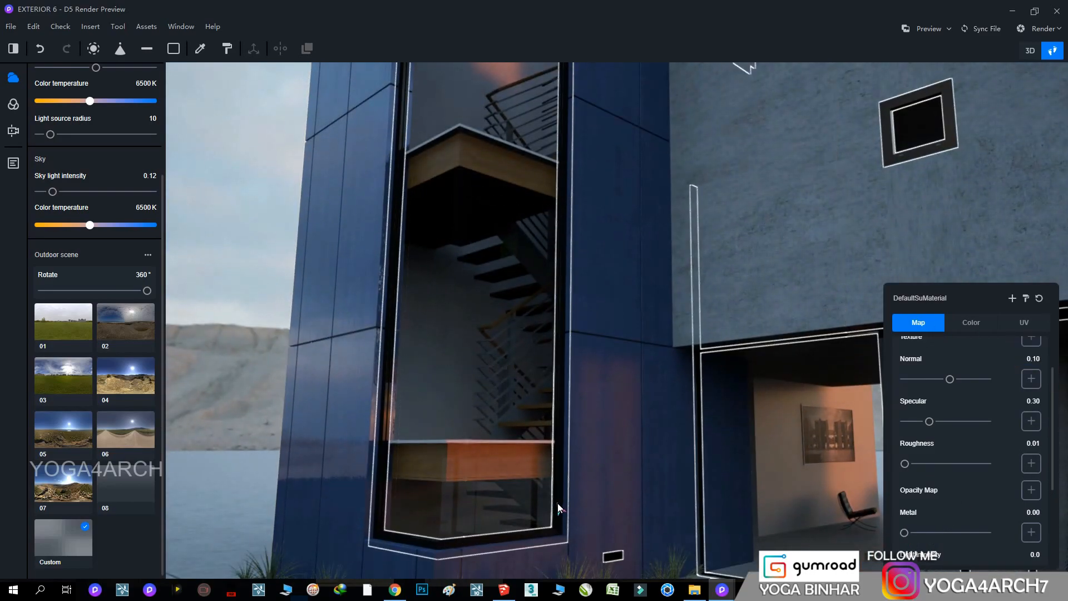
Set the roughness of the wooden stair treads inside the tower to 0.15
{"action": "right_click_drag", "start_coordinate": [708, 492], "coordinate": [708, 533]}
{"action": "key", "text": "w"}
{"action": "left_click", "coordinate": [708, 533]}
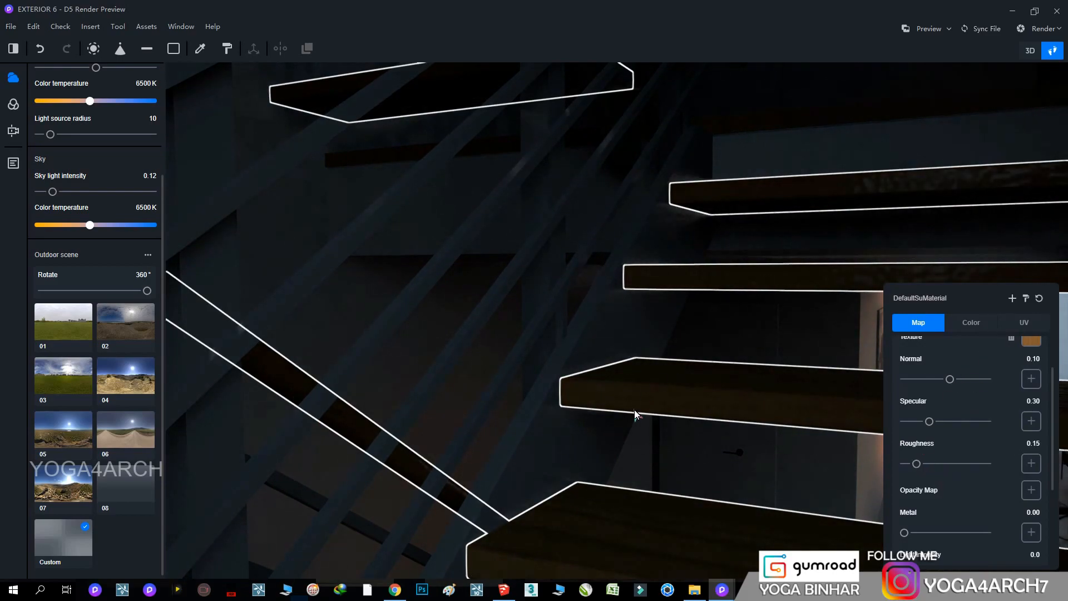
Set the stair railing's roughness to 0.13 and darken its color to value 4
{"action": "left_click", "coordinate": [461, 356]}
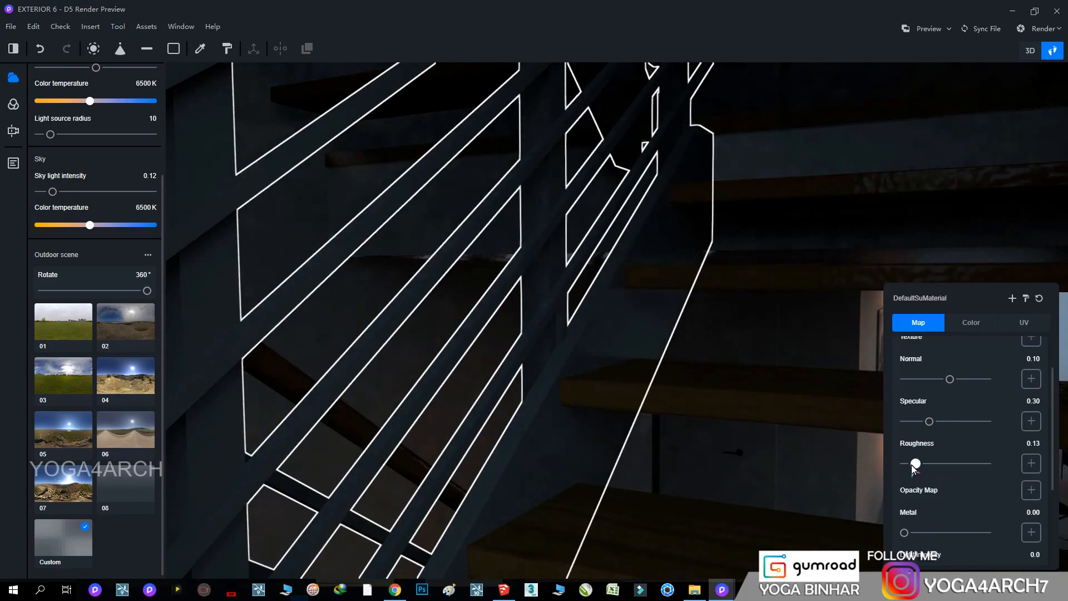
{"action": "left_click", "coordinate": [973, 326]}
{"action": "left_click_drag", "start_coordinate": [933, 445], "coordinate": [914, 445]}
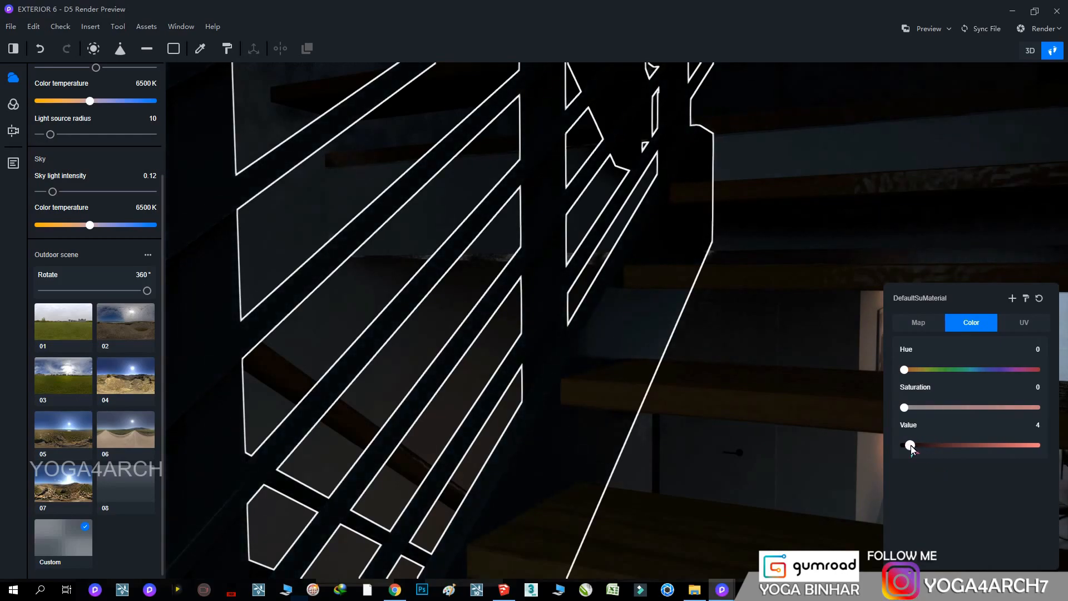
{"action": "left_click", "coordinate": [920, 327]}
Slightly raise the roughness of the selected building material
{"action": "right_click_drag", "start_coordinate": [868, 334], "coordinate": [932, 384]}
{"action": "key", "text": "s"}
{"action": "right_click_drag", "start_coordinate": [854, 284], "coordinate": [1042, 217]}
{"action": "key", "text": "w"}
{"action": "mouse_move", "coordinate": [905, 463]}
{"action": "left_mouse_down"}
{"action": "mouse_move", "coordinate": [929, 484]}
{"action": "mouse_move", "coordinate": [910, 466]}
{"action": "left_mouse_up"}
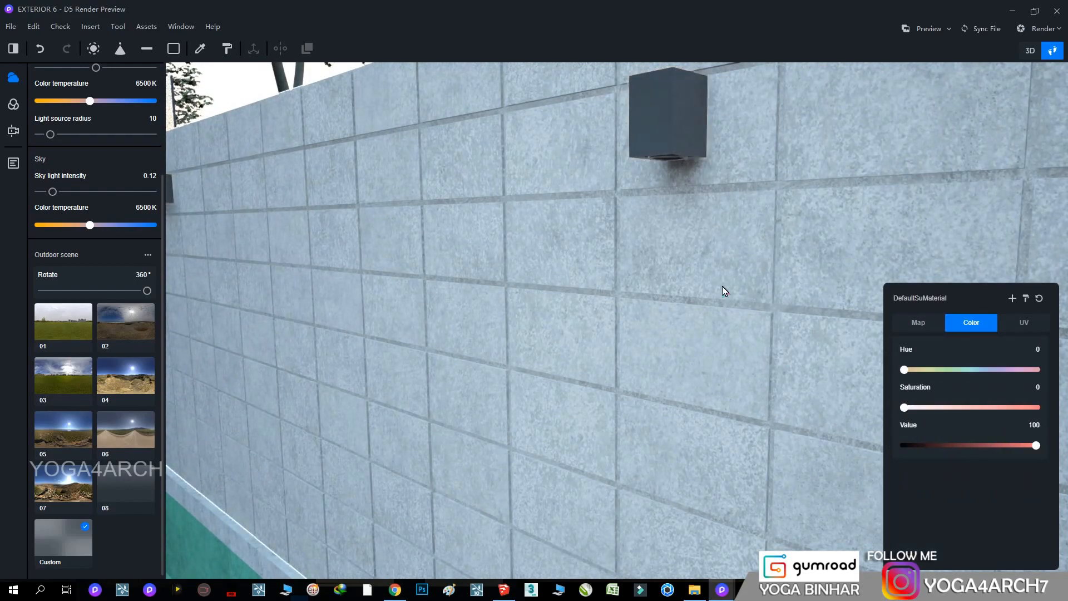
Set the poolside block wall's roughness to 0.13 and its normal strength to 0.32
{"action": "left_click", "coordinate": [918, 322]}
{"action": "scroll", "coordinate": [968, 417], "scroll_direction": "down", "scroll_amount": 3}
{"action": "left_click_drag", "start_coordinate": [936, 464], "coordinate": [917, 464]}
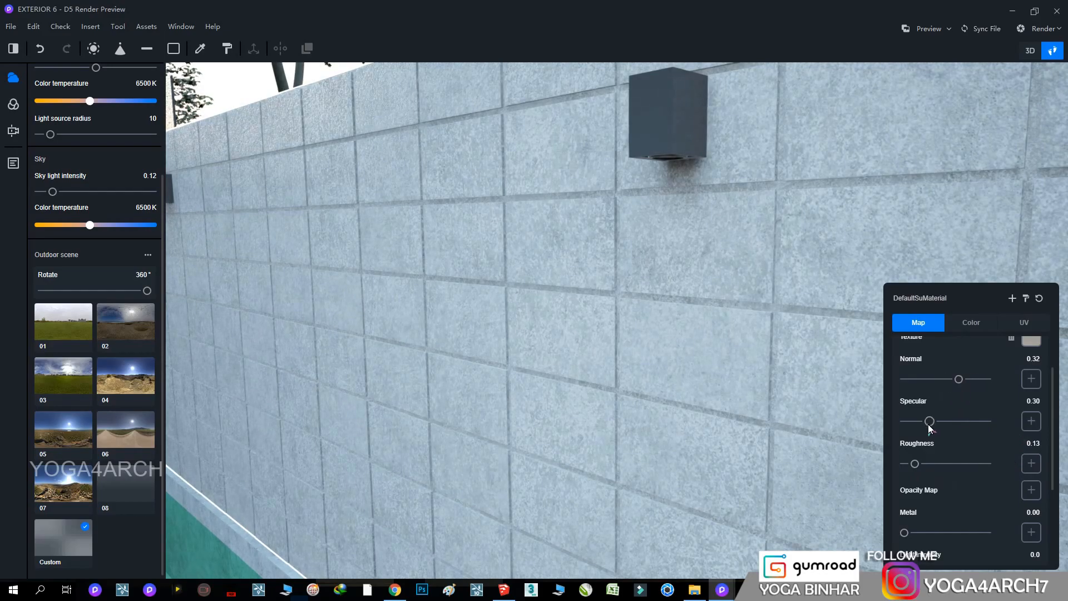
Load the black-and-white grunge image from the asphal folder on Local Disk (F:) as the poolside wall's specular map
{"action": "left_click", "coordinate": [1032, 426]}
{"action": "left_click", "coordinate": [931, 402]}
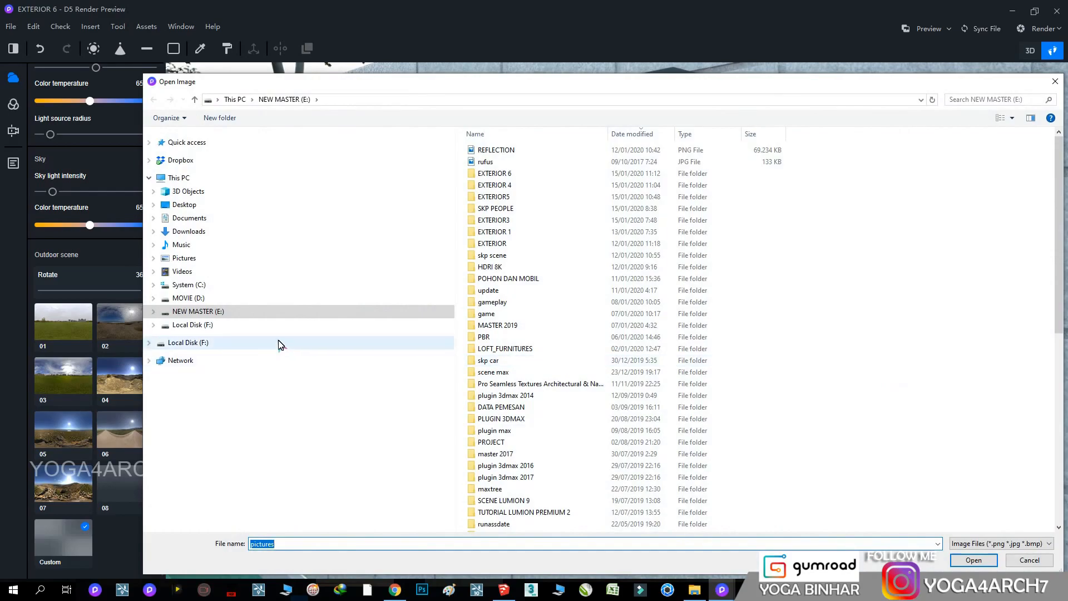
{"action": "left_click", "coordinate": [222, 345]}
{"action": "scroll", "coordinate": [606, 445], "scroll_direction": "down", "scroll_amount": 15}
{"action": "double_click", "coordinate": [556, 489]}
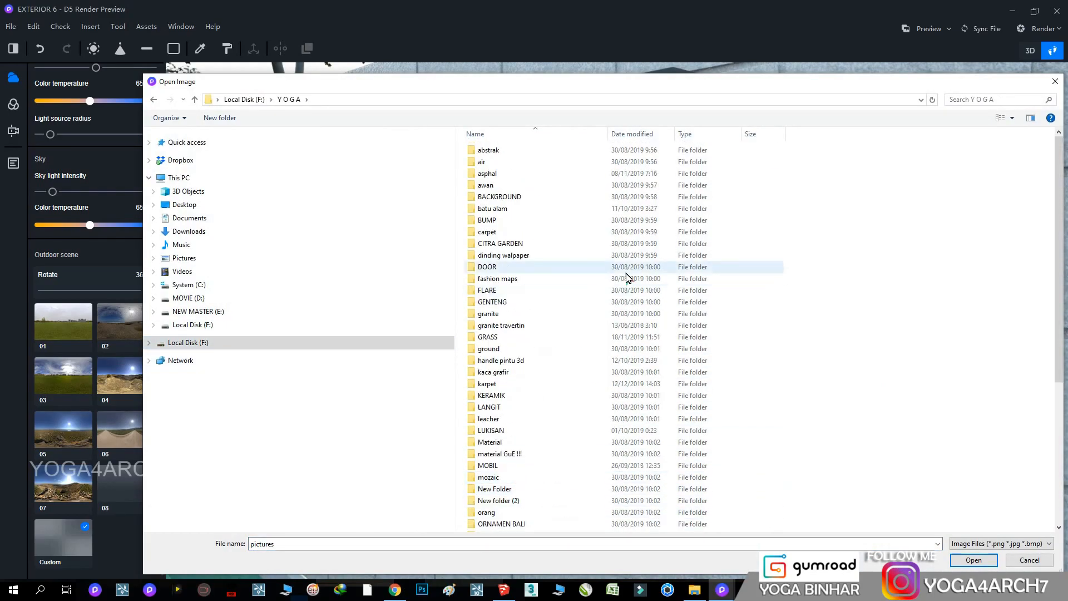
{"action": "double_click", "coordinate": [501, 174]}
{"action": "double_click", "coordinate": [906, 163]}
{"action": "right_click_drag", "start_coordinate": [855, 439], "coordinate": [541, 355]}
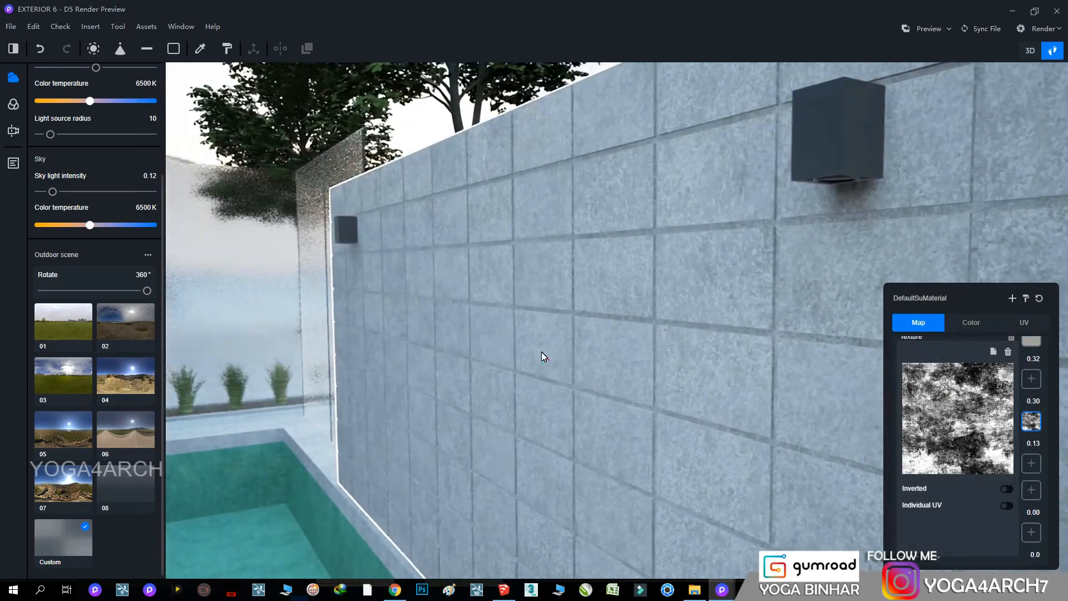
{"action": "scroll", "coordinate": [542, 355], "scroll_direction": "up", "scroll_amount": 2}
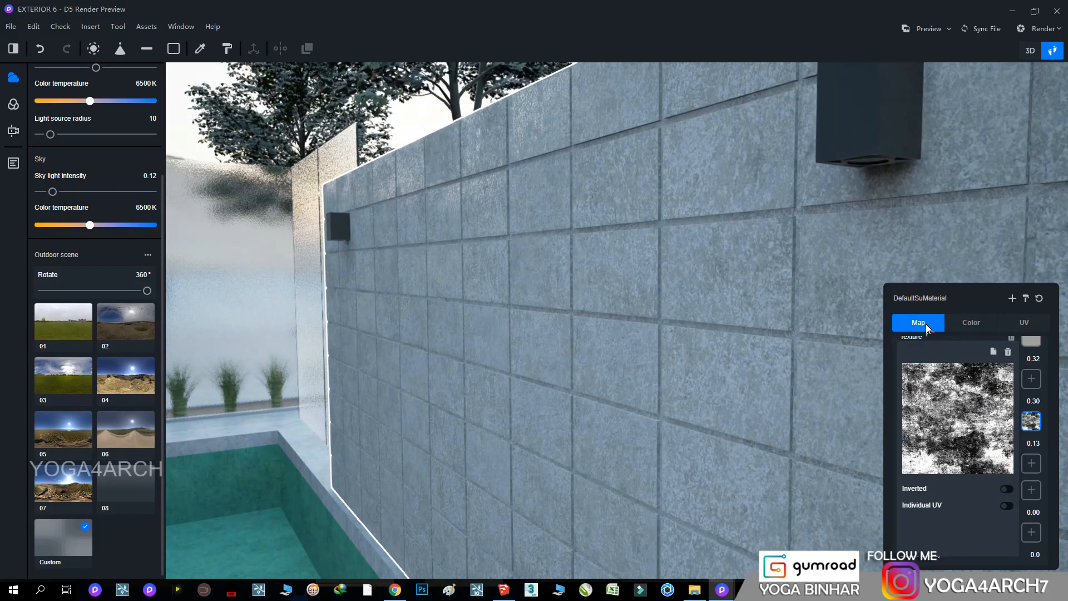
Set the poolside wall's roughness to 0.03 and its normal strength to 0.20
{"action": "left_click_drag", "start_coordinate": [915, 464], "coordinate": [908, 463]}
{"action": "left_click", "coordinate": [1030, 358]}
{"action": "type", "text": "0.2"}
{"action": "key", "text": "Return"}
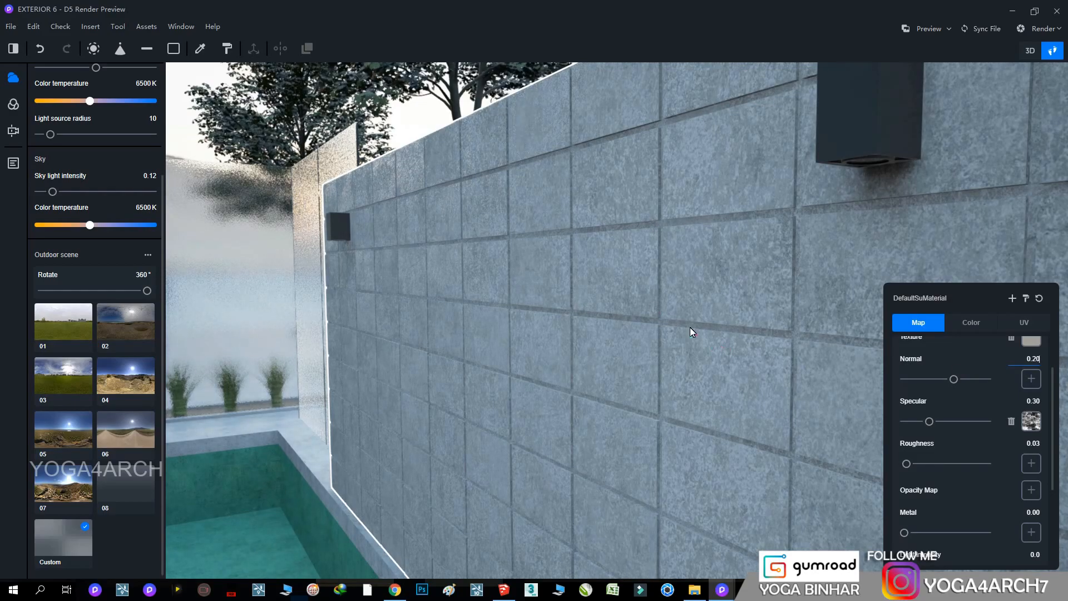
{"action": "right_click_drag", "start_coordinate": [515, 228], "coordinate": [535, 234]}
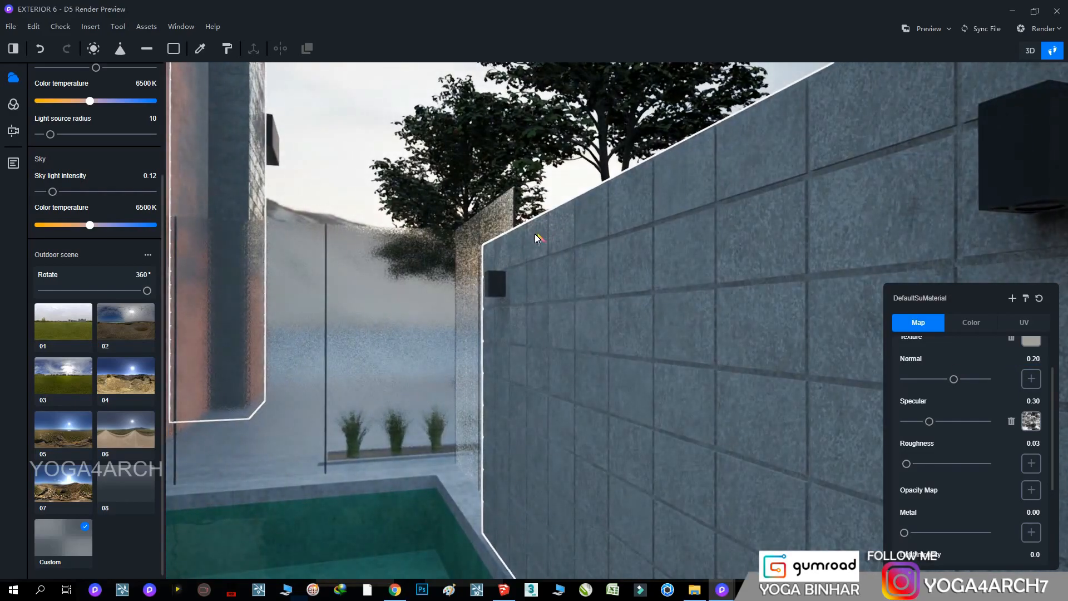
Return the camera to SU_Scene 1 and straighten the verticals with two-point perspective
{"action": "left_click", "coordinate": [13, 163]}
{"action": "left_click", "coordinate": [51, 98]}
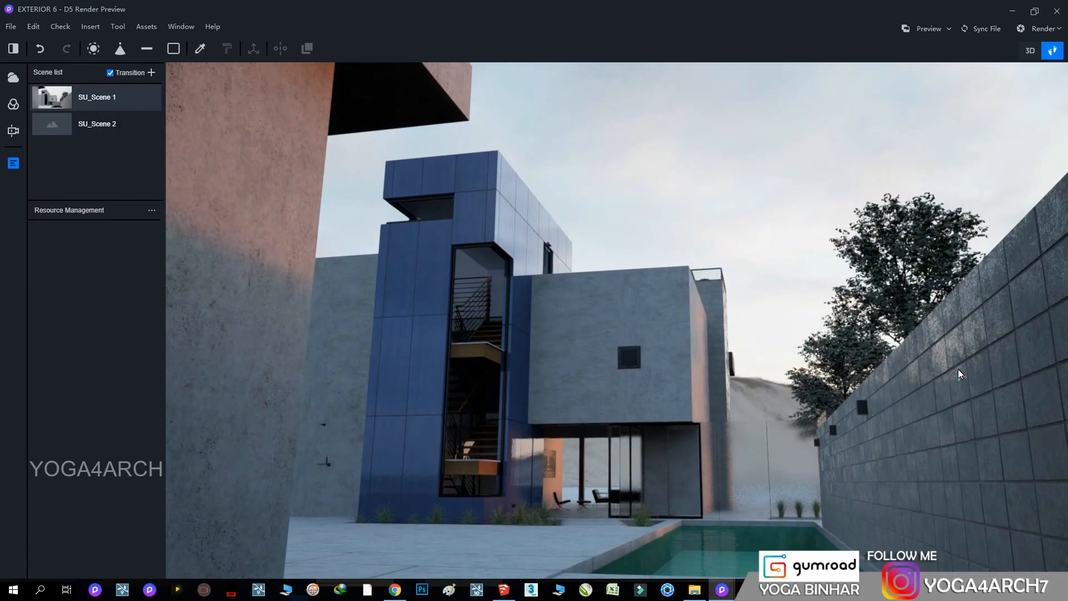
{"action": "key", "text": "2"}
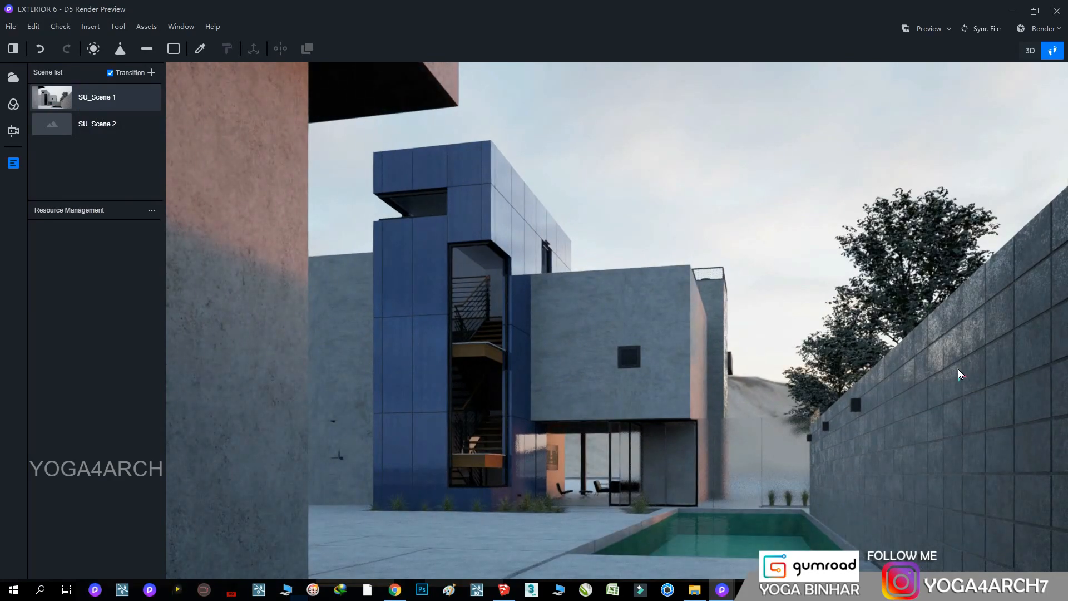
Darken the ground paving's color value and set its roughness to 0.14
{"action": "left_click", "coordinate": [530, 551]}
{"action": "left_click", "coordinate": [971, 322]}
{"action": "left_click_drag", "start_coordinate": [1038, 445], "coordinate": [936, 445]}
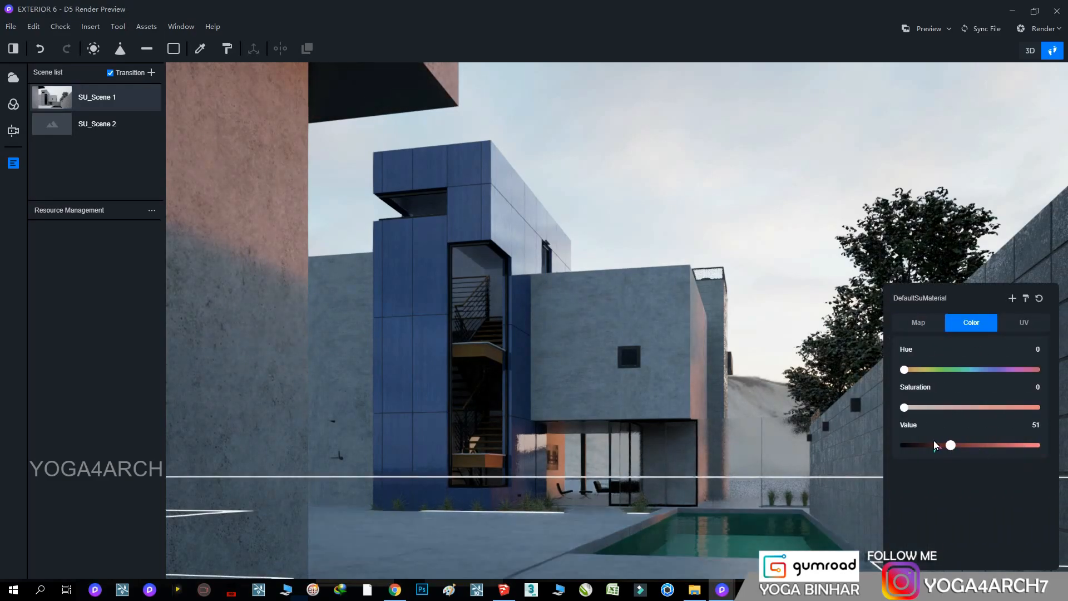
{"action": "left_click", "coordinate": [918, 322]}
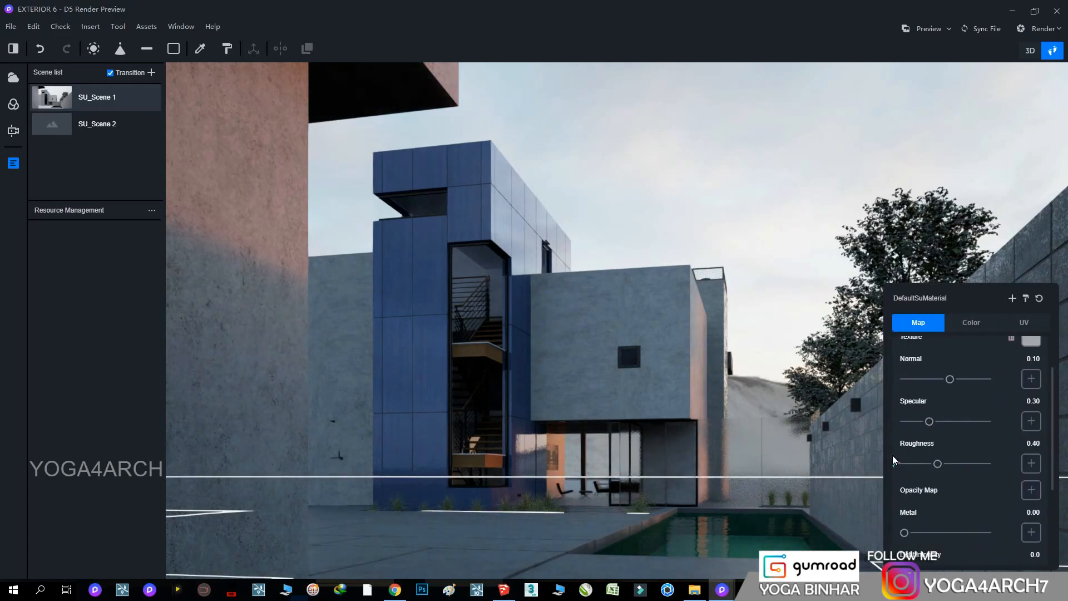
{"action": "left_click_drag", "start_coordinate": [938, 463], "coordinate": [916, 464]}
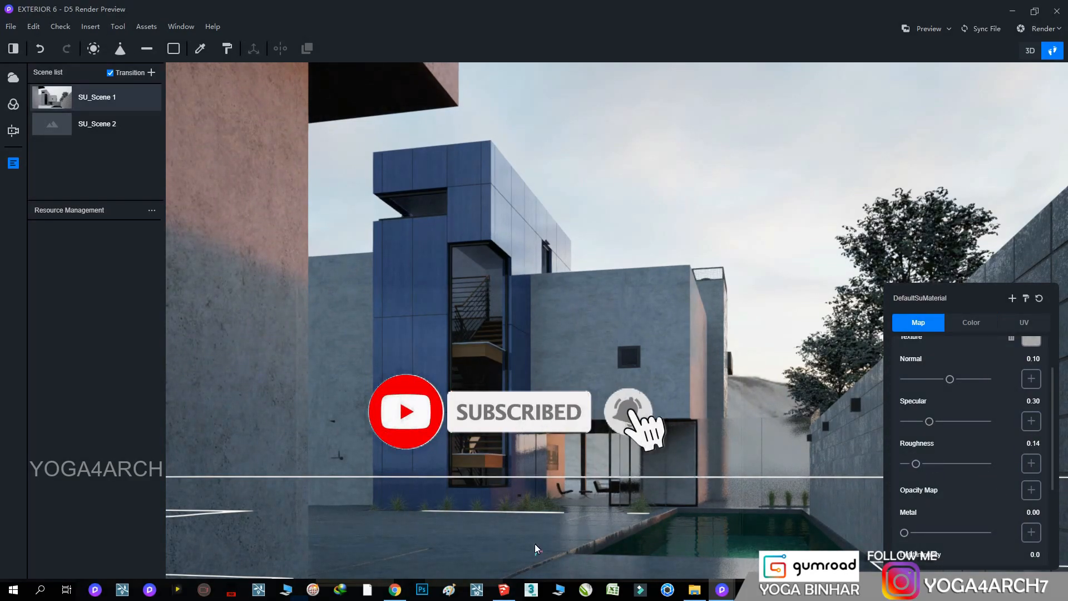
Load the black-and-white grunge image as the ground paving's roughness map
{"action": "left_click", "coordinate": [1032, 460]}
{"action": "left_click", "coordinate": [973, 410]}
{"action": "double_click", "coordinate": [728, 470]}
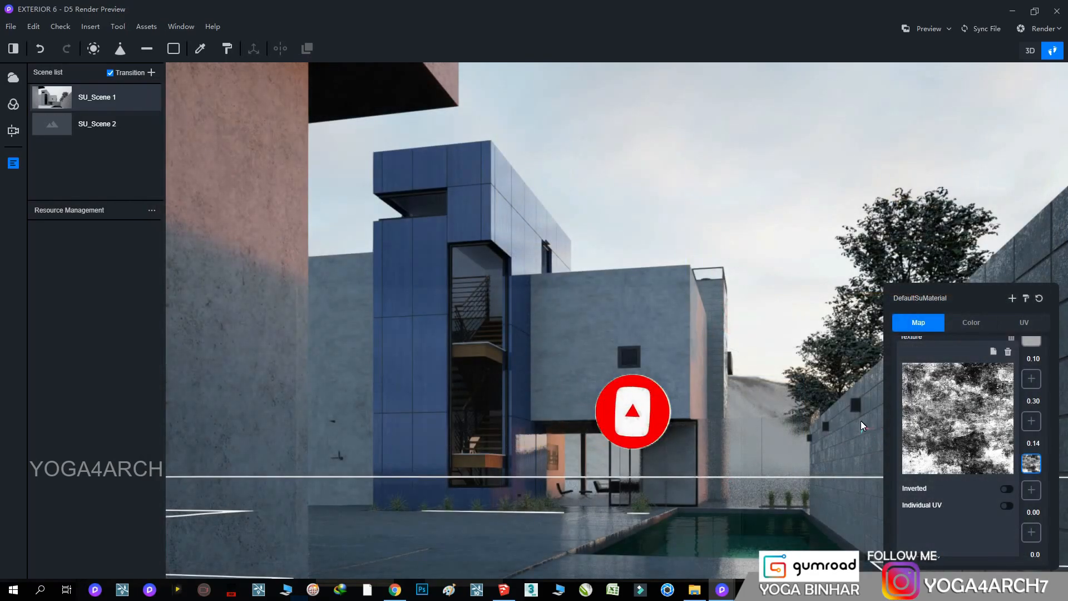
{"action": "left_click", "coordinate": [923, 329]}
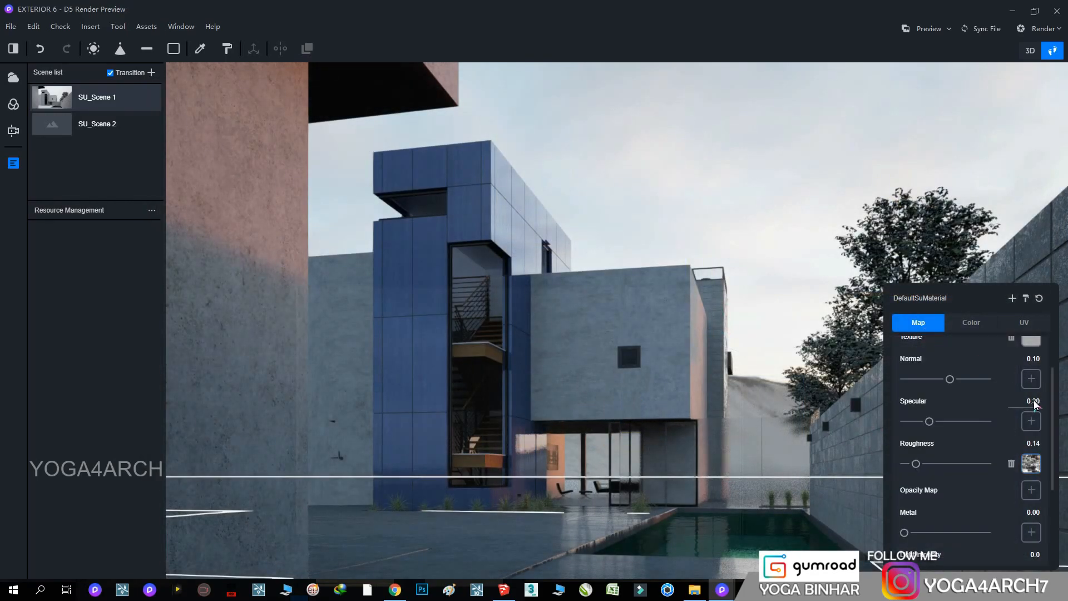
Set the ground paving's normal strength to 0.25, specular to 1.00 and roughness to 0.32
{"action": "scroll", "coordinate": [1033, 404], "scroll_direction": "up", "scroll_amount": 2}
{"action": "left_click_drag", "start_coordinate": [949, 437], "coordinate": [956, 436]}
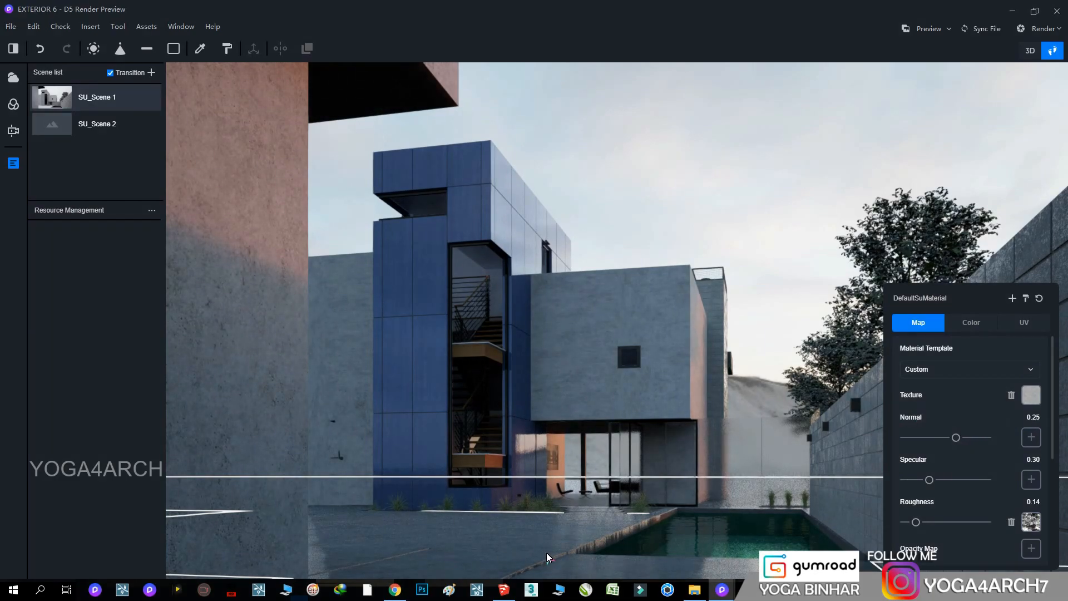
{"action": "left_click_drag", "start_coordinate": [929, 480], "coordinate": [1002, 483]}
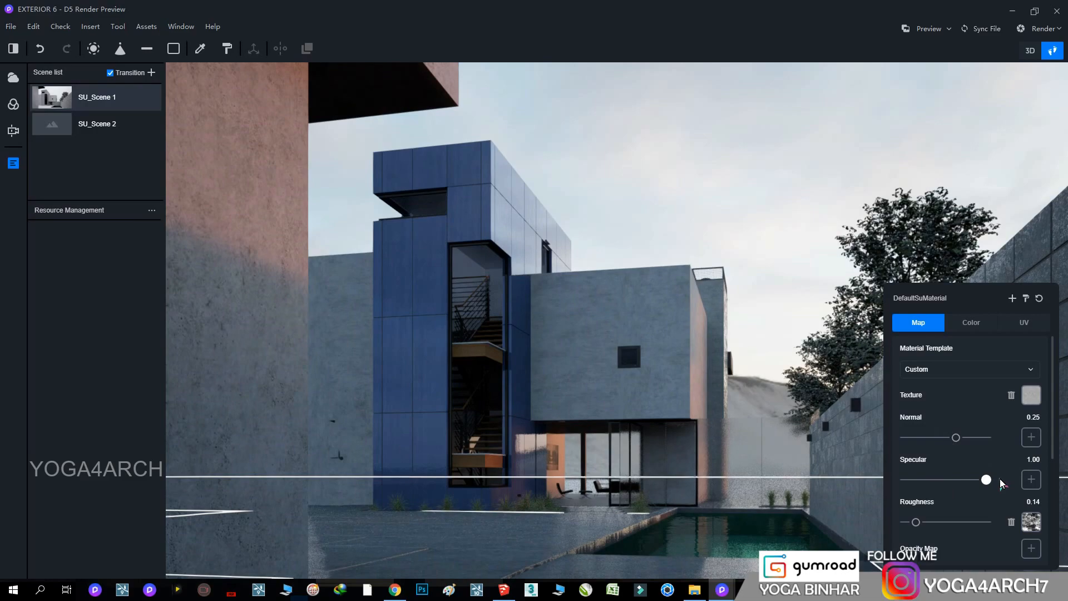
{"action": "mouse_move", "coordinate": [917, 523]}
{"action": "left_mouse_down"}
{"action": "mouse_move", "coordinate": [948, 520]}
{"action": "mouse_move", "coordinate": [932, 521]}
{"action": "left_mouse_up"}
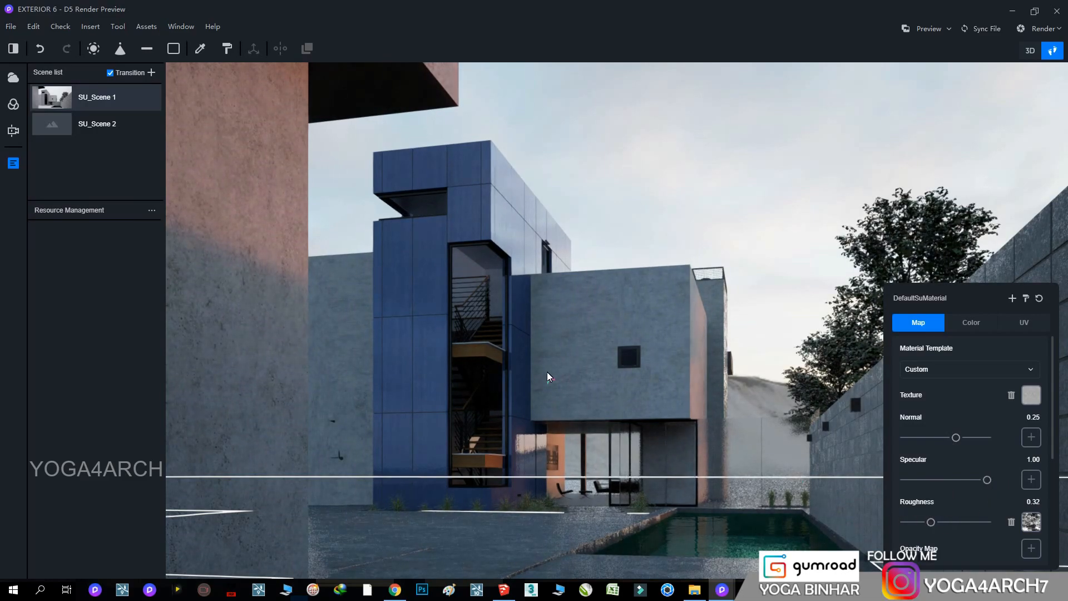
Set the roughness and normal strength of the framed picture on the living room wall to 0.00
{"action": "right_click_drag", "start_coordinate": [744, 290], "coordinate": [633, 380]}
{"action": "scroll", "coordinate": [643, 346], "scroll_direction": "up", "scroll_amount": 5}
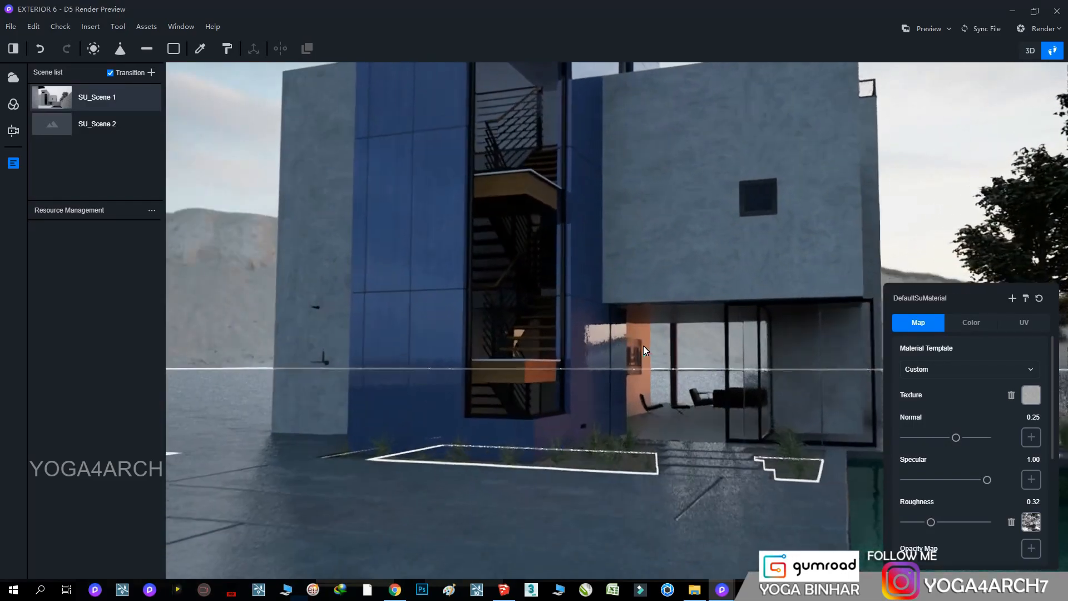
{"action": "scroll", "coordinate": [643, 345], "scroll_direction": "up", "scroll_amount": 10}
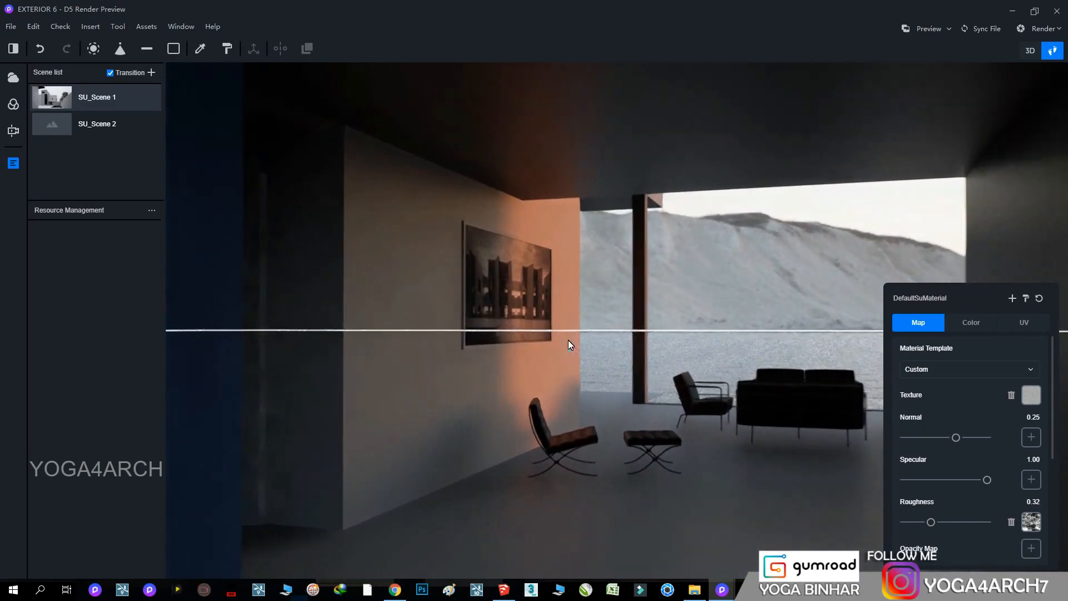
{"action": "left_click", "coordinate": [516, 279]}
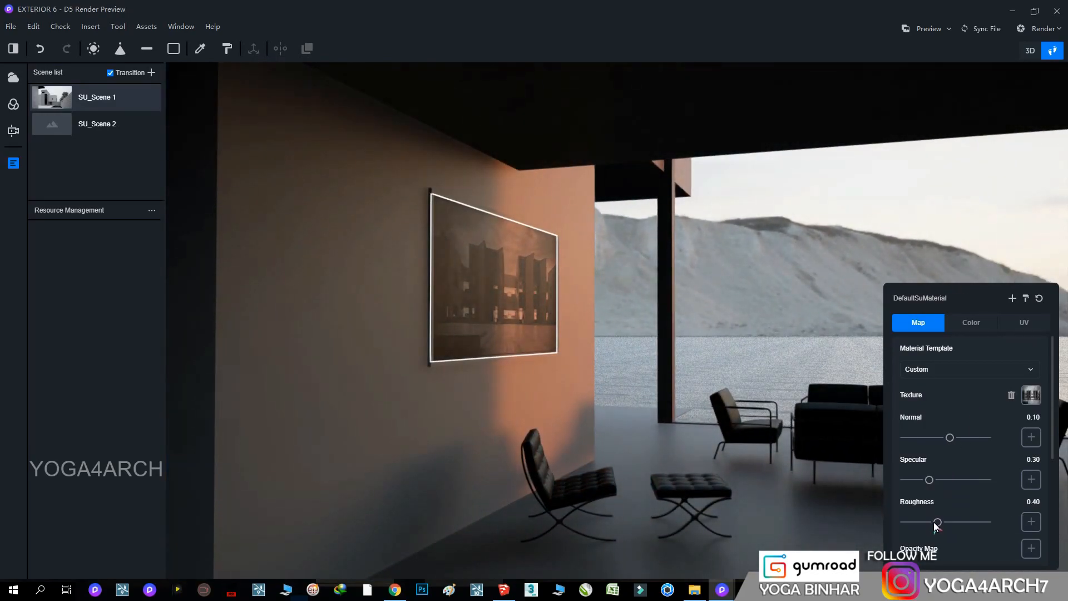
{"action": "left_click_drag", "start_coordinate": [935, 524], "coordinate": [839, 524]}
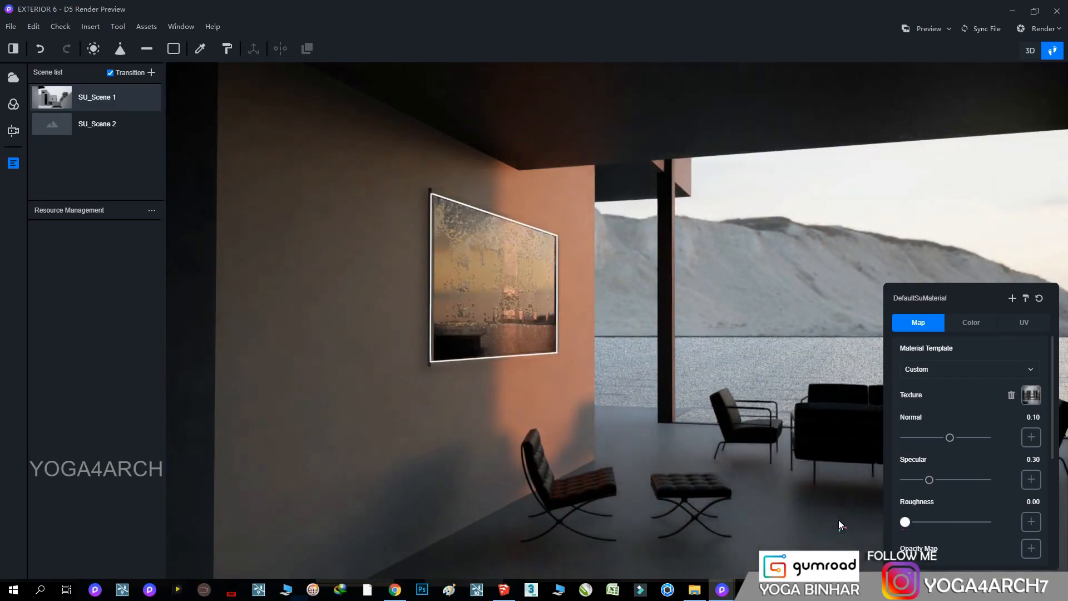
{"action": "left_click_drag", "start_coordinate": [1026, 417], "coordinate": [1067, 452]}
{"action": "type", "text": "0"}
{"action": "key", "text": "Return"}
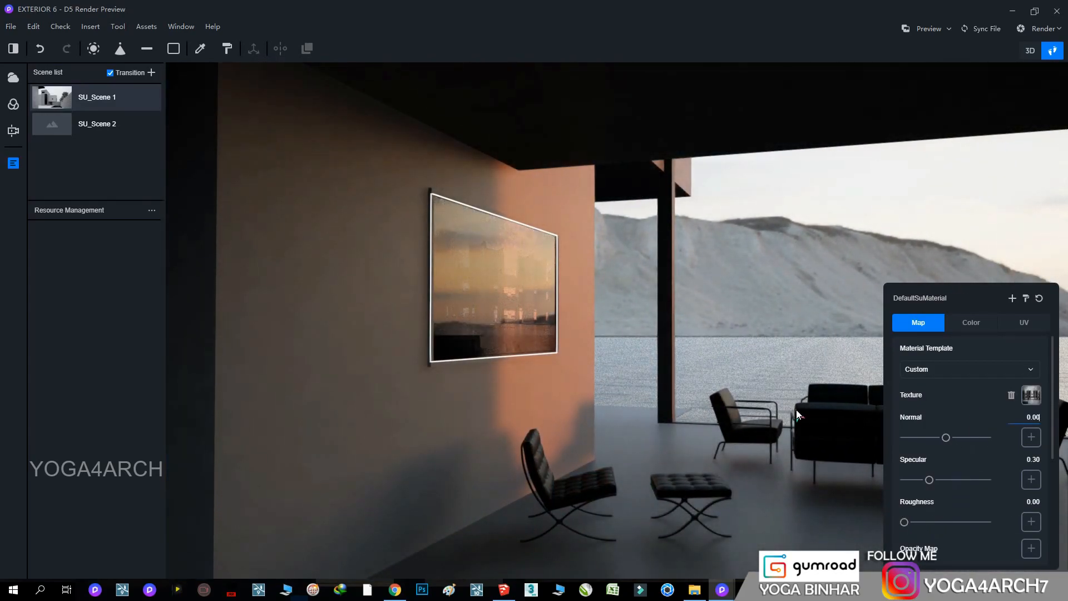
Set the roughness of the black leather upholstery on the living room chairs and sofa to 0.27
{"action": "right_click_drag", "start_coordinate": [472, 302], "coordinate": [595, 426]}
{"action": "left_click", "coordinate": [595, 426]}
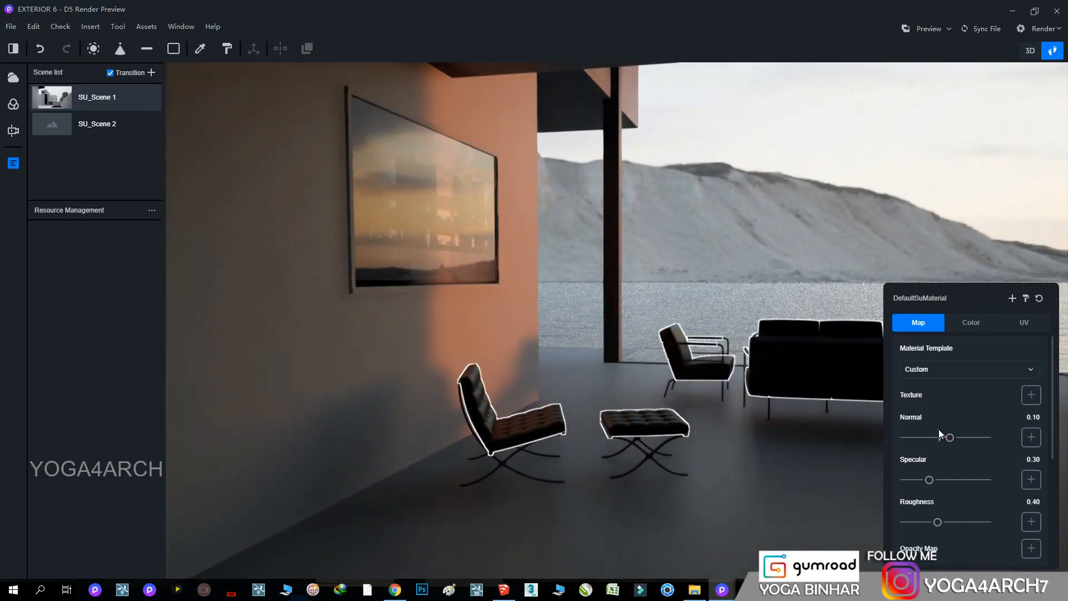
{"action": "left_click_drag", "start_coordinate": [939, 523], "coordinate": [927, 521]}
{"action": "scroll", "coordinate": [716, 418], "scroll_direction": "up", "scroll_amount": 5}
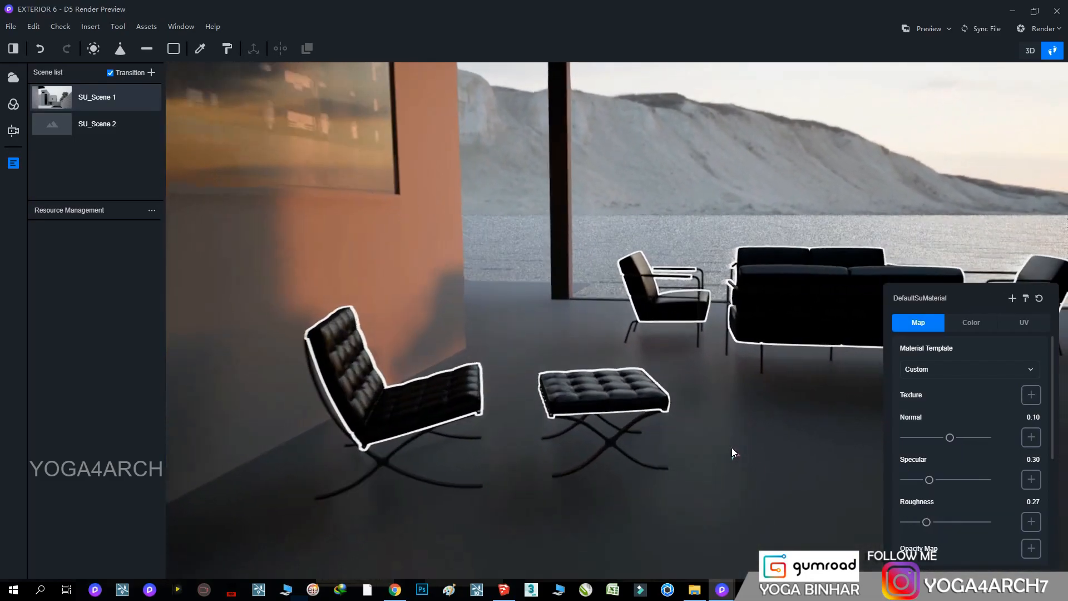
Set the roughness of the living room chairs' and sofa's metal frames to 0.22 and lower the floor's roughness to its minimum
{"action": "left_click", "coordinate": [620, 436]}
{"action": "scroll", "coordinate": [969, 509], "scroll_direction": "down", "scroll_amount": 1}
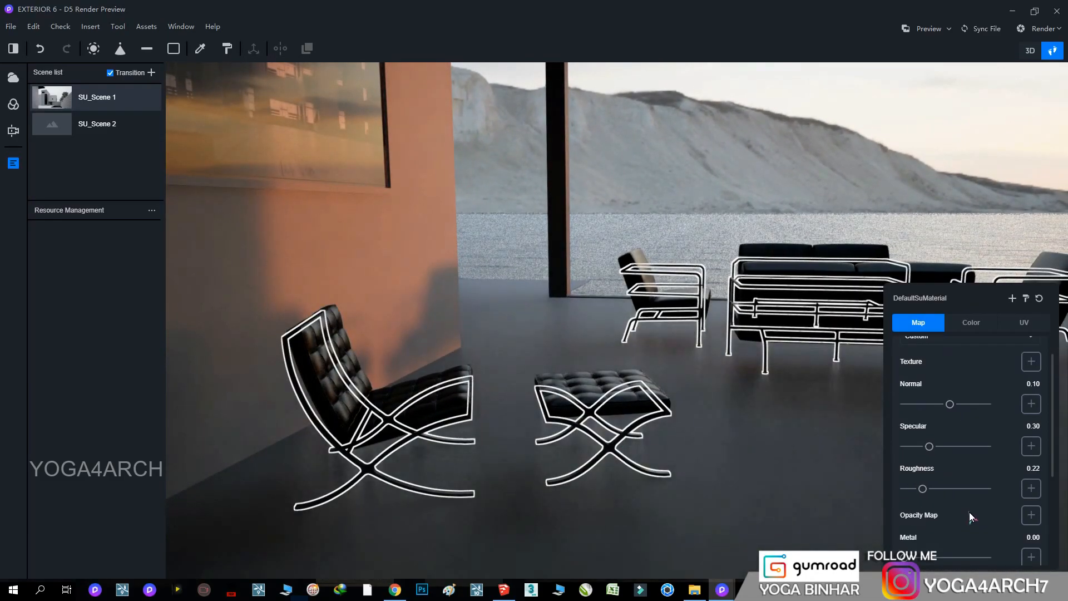
{"action": "left_click", "coordinate": [793, 491]}
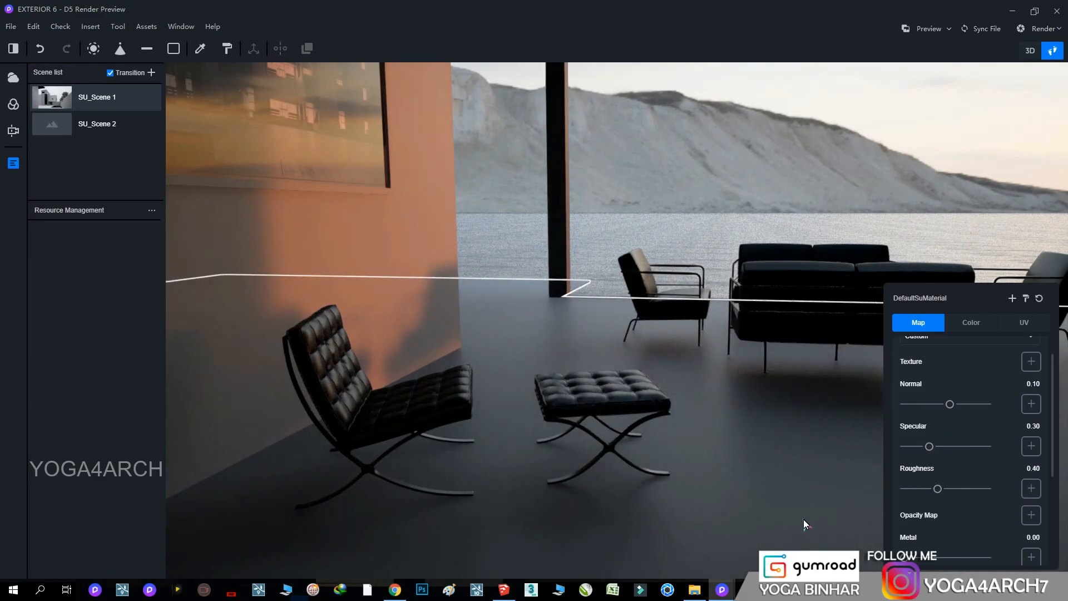
{"action": "left_click_drag", "start_coordinate": [937, 491], "coordinate": [898, 488]}
{"action": "left_click", "coordinate": [770, 473]}
Place a spotlight at the upper part of the concrete wall, just below the concrete ceiling
{"action": "right_click_drag", "start_coordinate": [786, 463], "coordinate": [723, 217]}
{"action": "scroll", "coordinate": [880, 382], "scroll_direction": "down", "scroll_amount": 4}
{"action": "scroll", "coordinate": [880, 382], "scroll_direction": "down", "scroll_amount": 4}
{"action": "scroll", "coordinate": [806, 287], "scroll_direction": "down", "scroll_amount": 2}
{"action": "scroll", "coordinate": [742, 364], "scroll_direction": "up", "scroll_amount": 5}
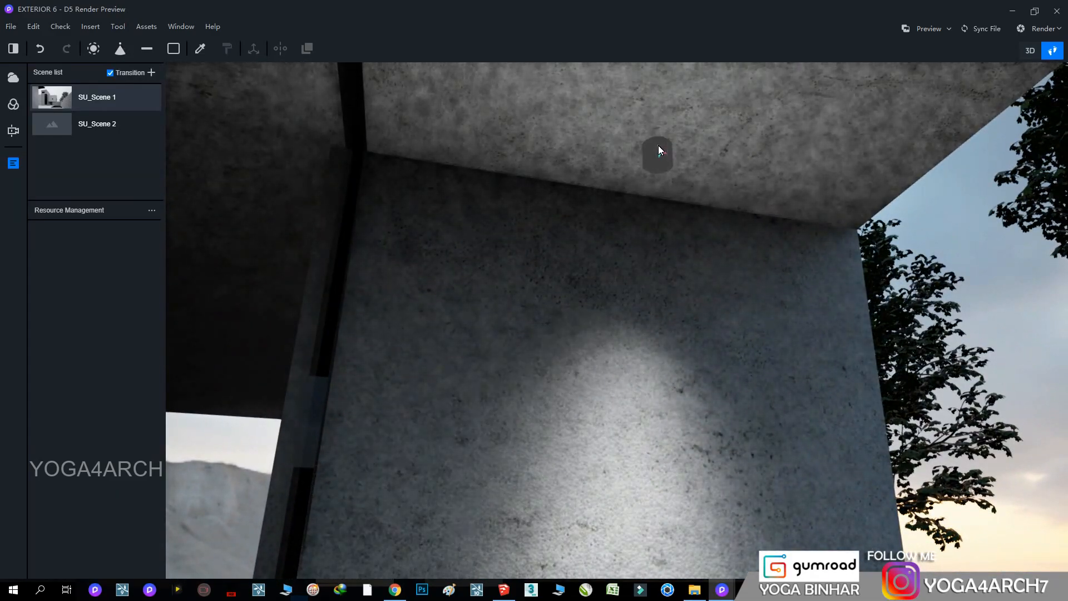
{"action": "left_click", "coordinate": [659, 146]}
Try several built-in light profiles on the wall spotlight, adjust its distance from the wall and set its brightness to 17
{"action": "left_click", "coordinate": [1023, 415]}
{"action": "left_click_drag", "start_coordinate": [690, 108], "coordinate": [681, 127]}
{"action": "left_click", "coordinate": [1005, 379]}
{"action": "left_click", "coordinate": [914, 369]}
{"action": "left_click_drag", "start_coordinate": [680, 125], "coordinate": [677, 135]}
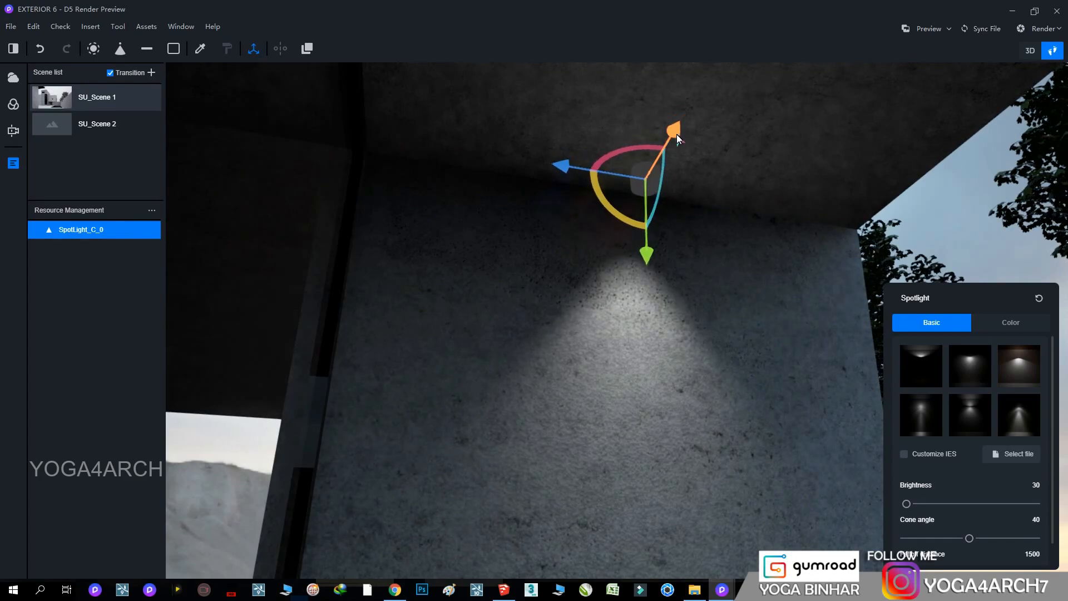
{"action": "left_click_drag", "start_coordinate": [909, 505], "coordinate": [905, 504]}
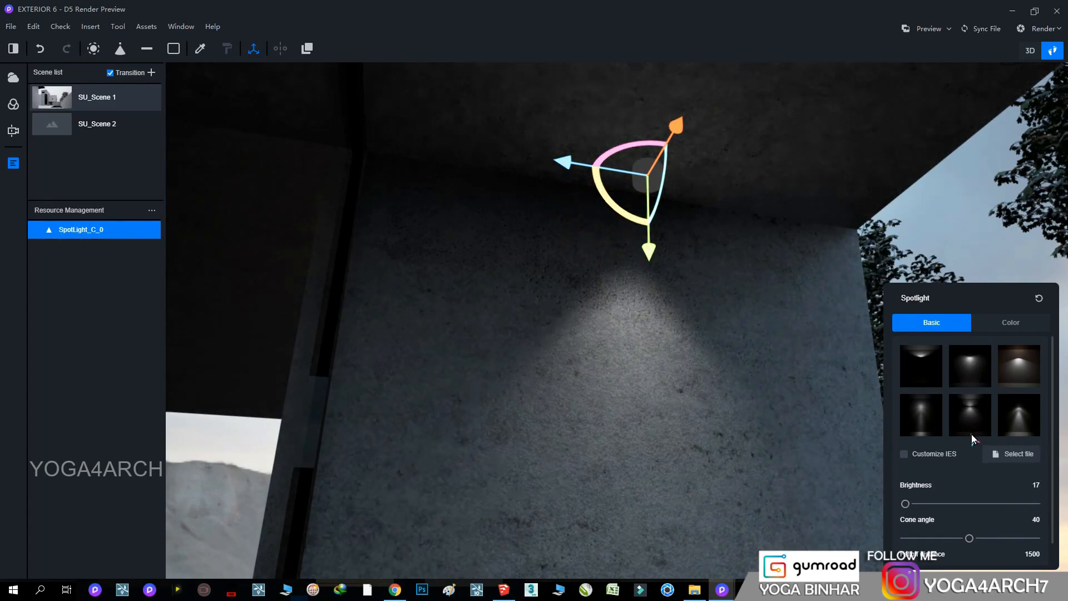
Load the custom IES profile 6.ies from the ies folder on Local Disk (F:) for the wall spotlight
{"action": "left_click", "coordinate": [976, 369]}
{"action": "left_click", "coordinate": [1022, 417]}
{"action": "left_click", "coordinate": [993, 462]}
{"action": "left_click", "coordinate": [267, 343]}
{"action": "scroll", "coordinate": [625, 375], "scroll_direction": "down", "scroll_amount": 5}
{"action": "double_click", "coordinate": [508, 431]}
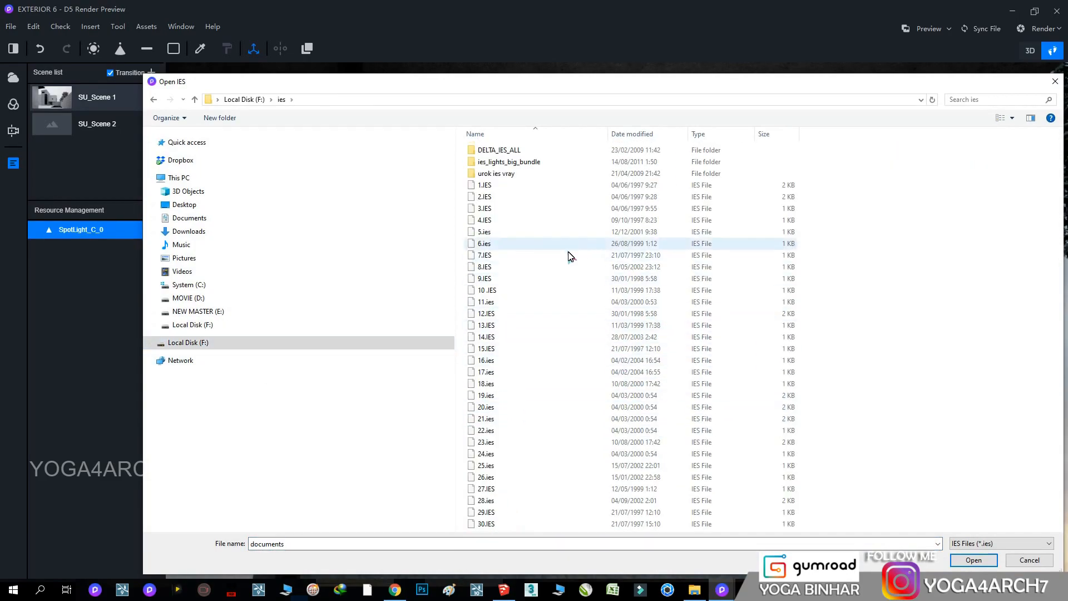
{"action": "double_click", "coordinate": [485, 244]}
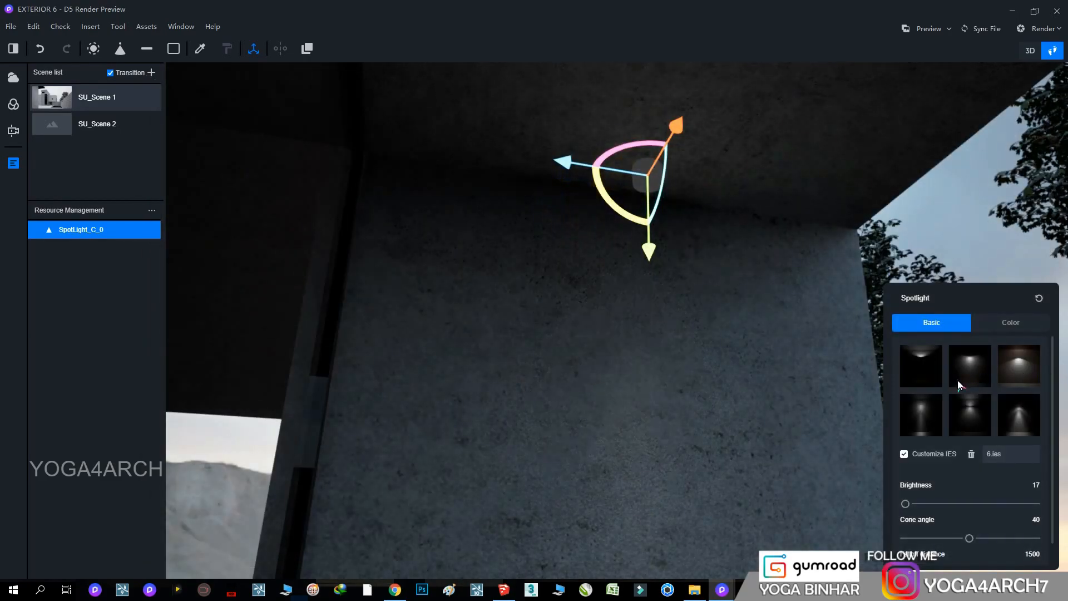
Reposition the wall spotlight slightly, giving it a color temperature of 3900 K and a brightness of 100
{"action": "left_click", "coordinate": [936, 503]}
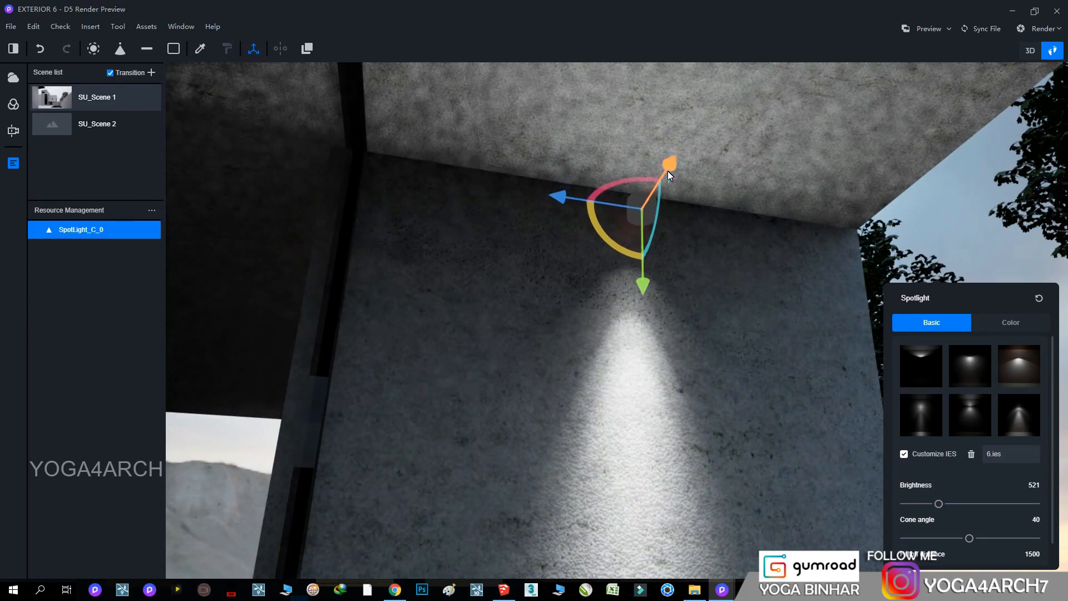
{"action": "left_click_drag", "start_coordinate": [648, 279], "coordinate": [656, 303]}
{"action": "left_click", "coordinate": [1004, 325]}
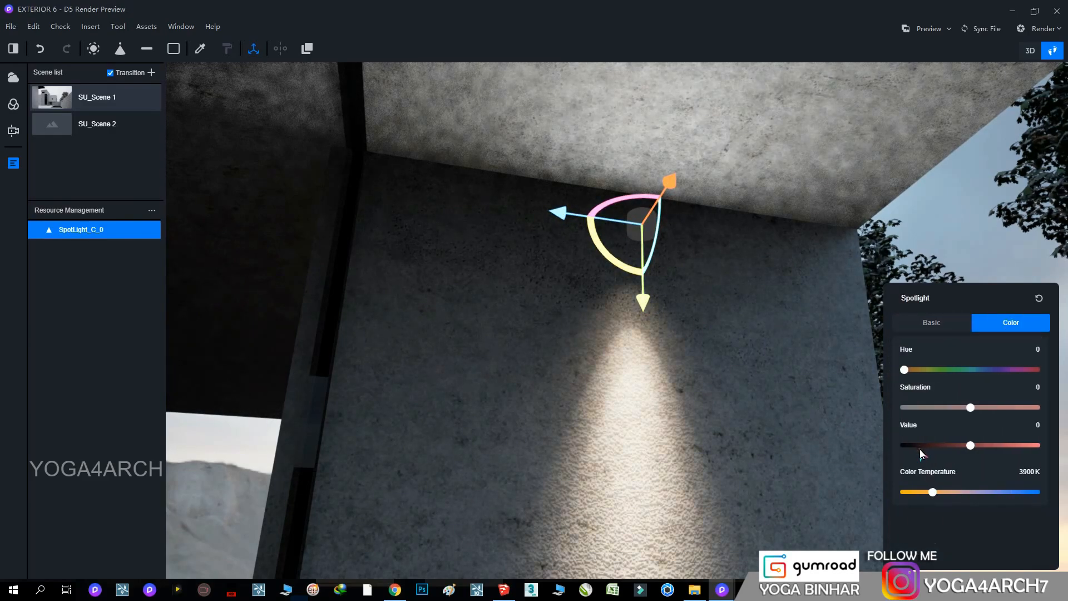
{"action": "left_click", "coordinate": [926, 323]}
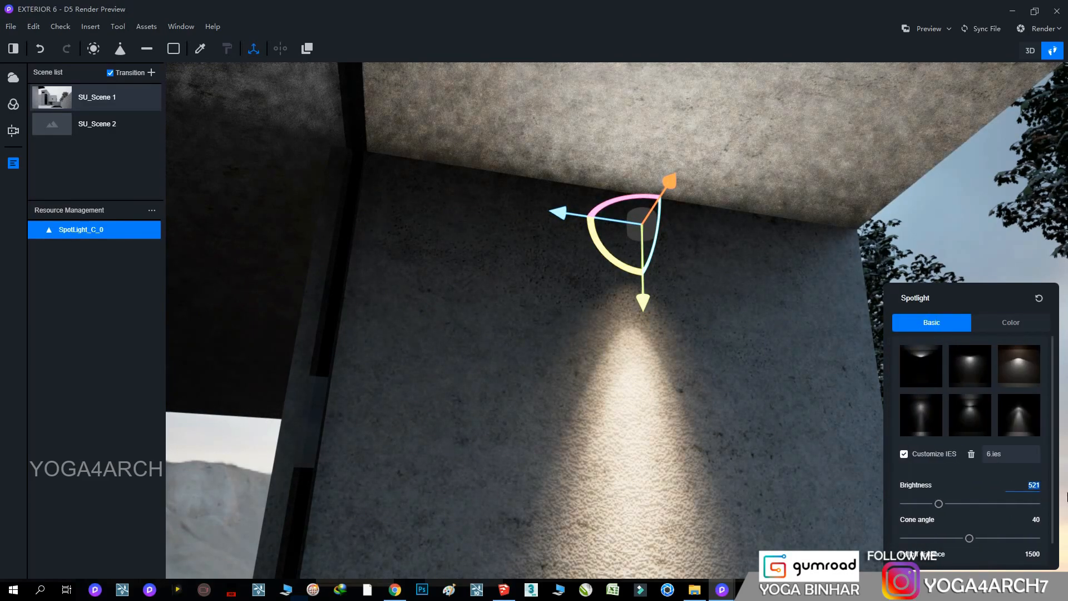
{"action": "type", "text": "100"}
{"action": "key", "text": "Return"}
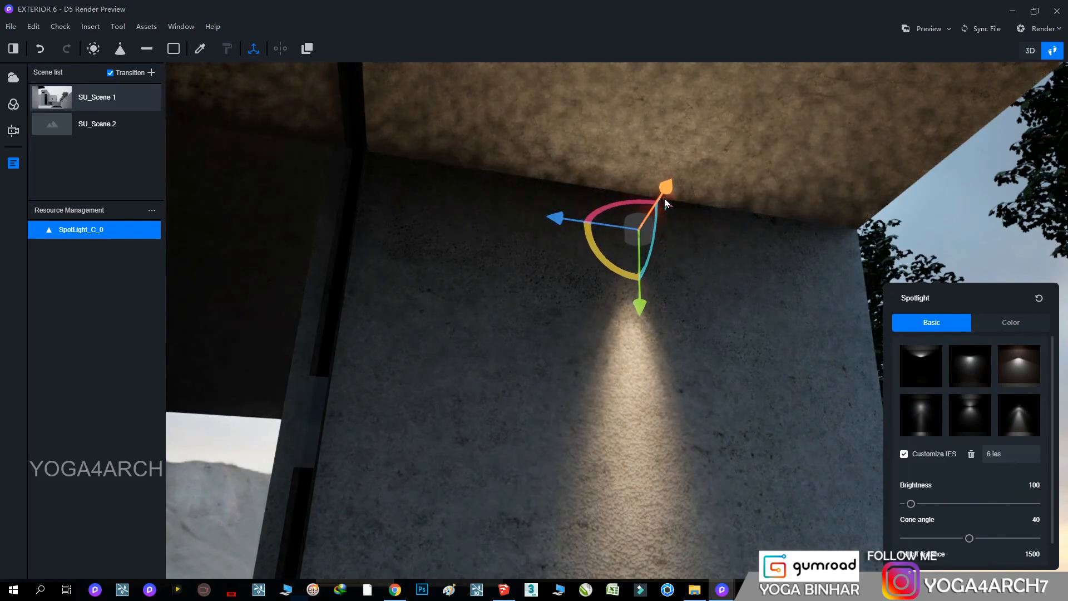
Fine-tune the wall spotlight's position and set its cone angle to 54 and falloff distance to 1026
{"action": "left_click_drag", "start_coordinate": [669, 196], "coordinate": [680, 336]}
{"action": "left_click_drag", "start_coordinate": [970, 538], "coordinate": [990, 538]}
{"action": "left_click_drag", "start_coordinate": [665, 206], "coordinate": [657, 325]}
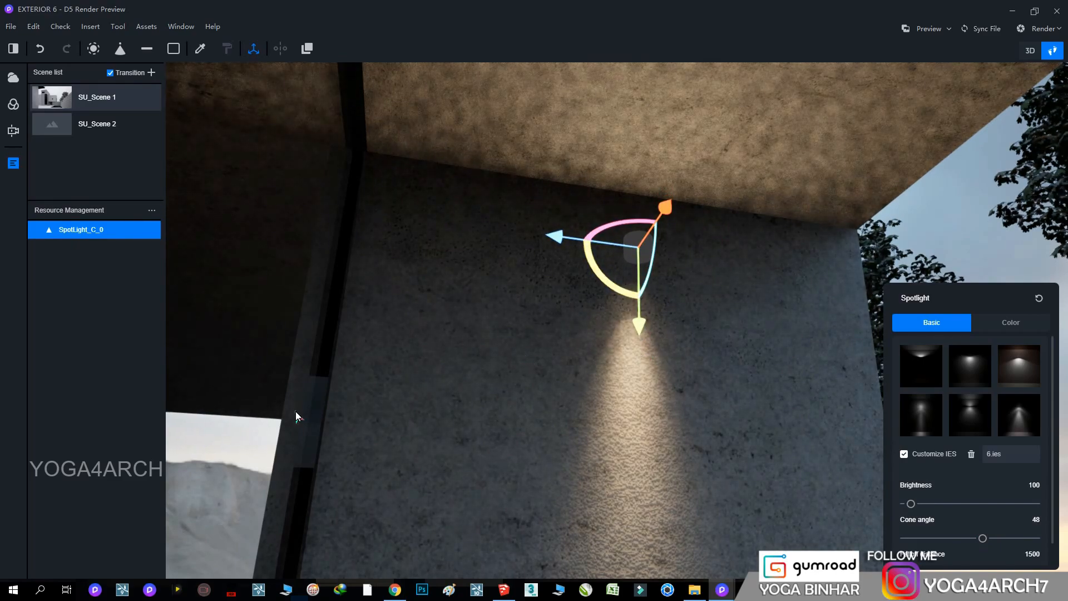
{"action": "scroll", "coordinate": [949, 527], "scroll_direction": "down", "scroll_amount": 1}
{"action": "left_click_drag", "start_coordinate": [1030, 548], "coordinate": [914, 546]}
{"action": "left_click_drag", "start_coordinate": [996, 548], "coordinate": [994, 548]}
Recall SU_Scene 1 to check the wall spotlight's effect in the exterior view
{"action": "right_click_drag", "start_coordinate": [723, 362], "coordinate": [623, 233]}
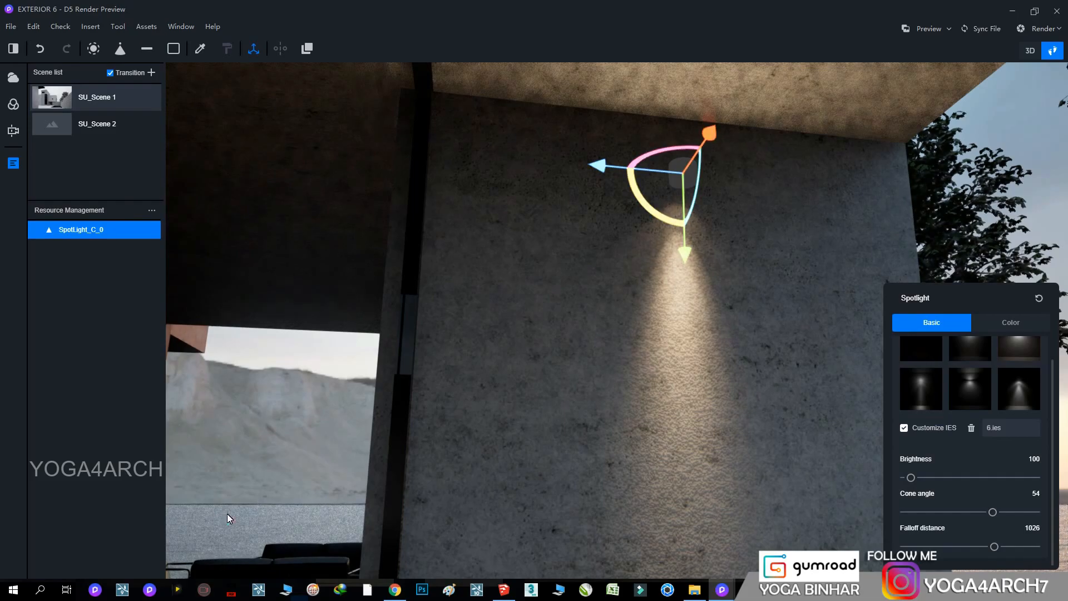
{"action": "left_click", "coordinate": [53, 100]}
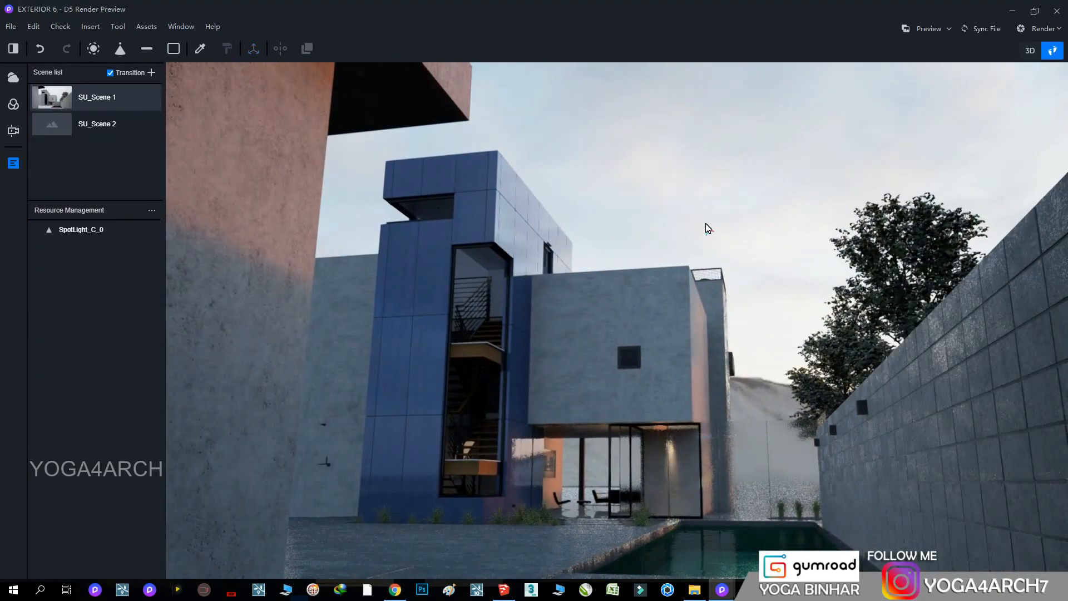
{"action": "right_click_drag", "start_coordinate": [678, 387], "coordinate": [620, 525]}
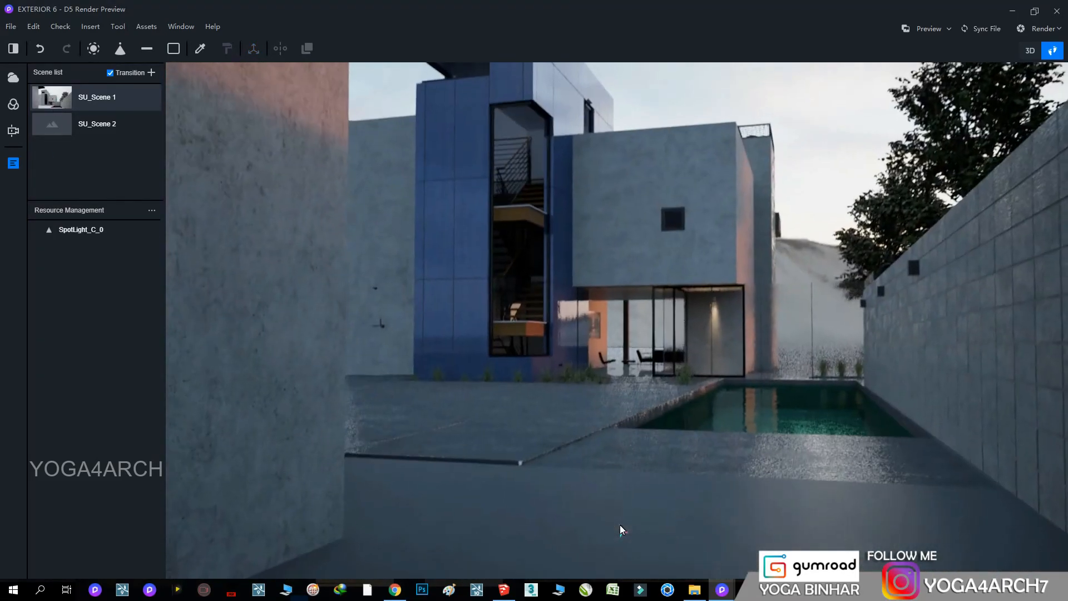
Replace the wall spotlight's custom IES file with the last built-in profile and set its brightness to 50
{"action": "scroll", "coordinate": [625, 496], "scroll_direction": "up", "scroll_amount": 10}
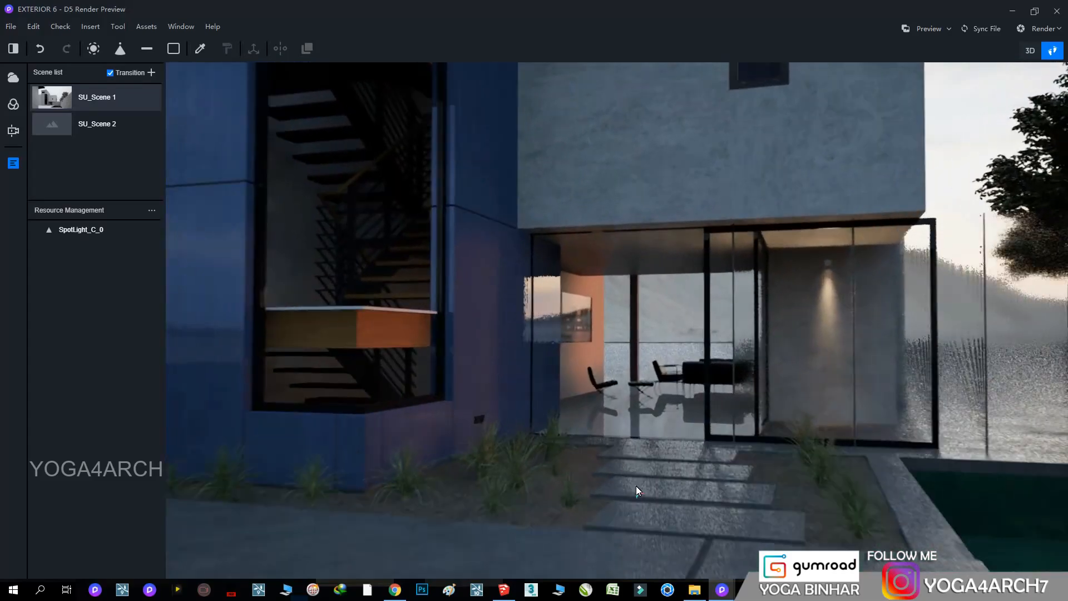
{"action": "scroll", "coordinate": [637, 485], "scroll_direction": "up", "scroll_amount": 6}
{"action": "right_click_drag", "start_coordinate": [639, 486], "coordinate": [921, 466]}
{"action": "scroll", "coordinate": [752, 414], "scroll_direction": "up", "scroll_amount": 8}
{"action": "left_click", "coordinate": [775, 124]}
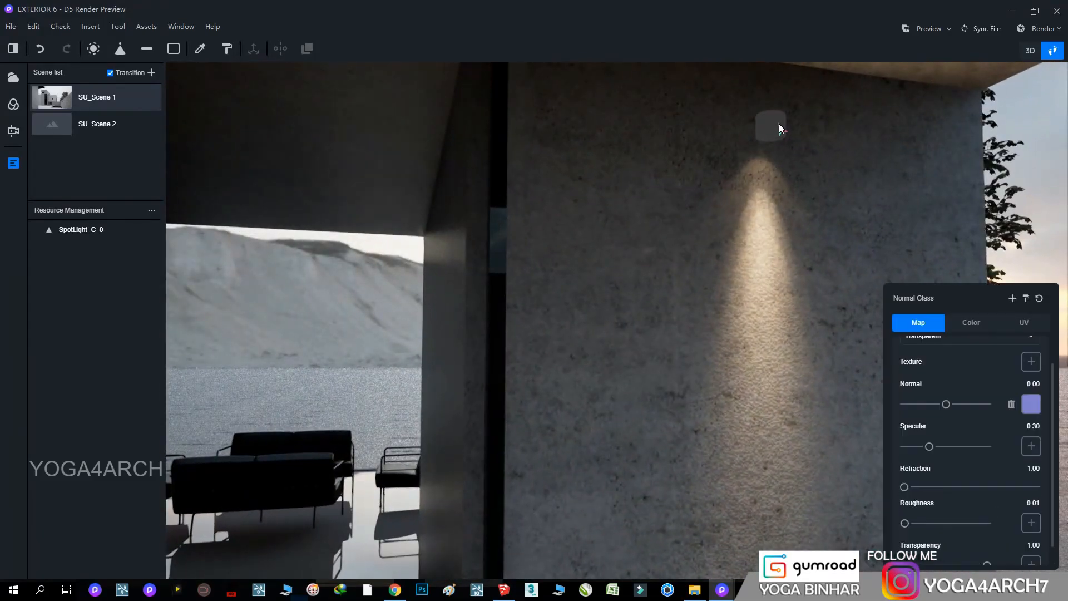
{"action": "left_click", "coordinate": [769, 136]}
{"action": "left_click", "coordinate": [769, 135]}
{"action": "right_click_drag", "start_coordinate": [770, 137], "coordinate": [766, 298]}
{"action": "scroll", "coordinate": [766, 298], "scroll_direction": "up", "scroll_amount": 2}
{"action": "left_click", "coordinate": [723, 241]}
{"action": "left_click", "coordinate": [713, 270]}
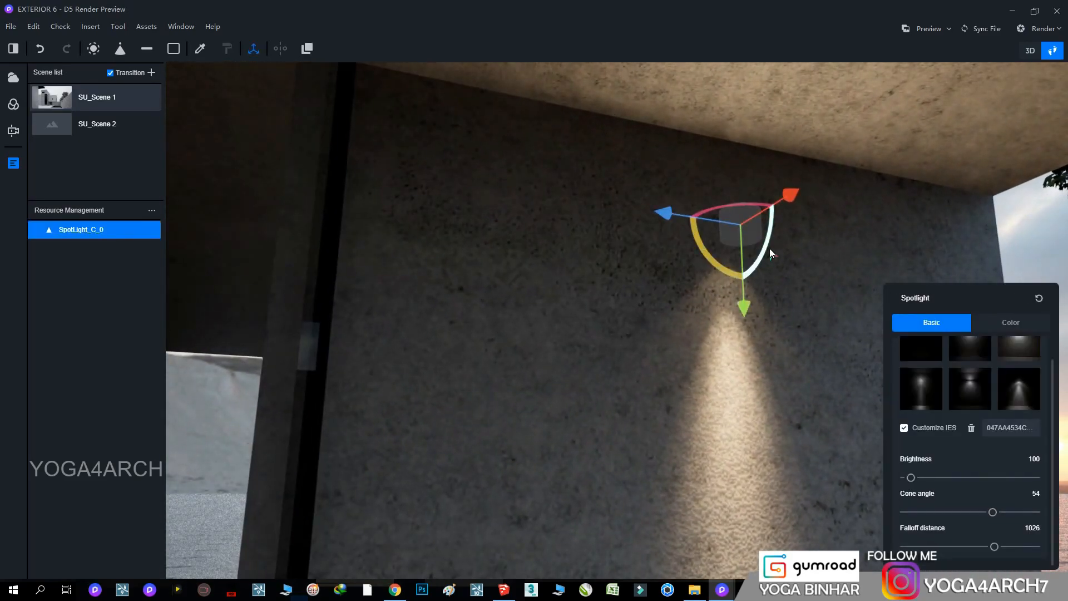
{"action": "left_click", "coordinate": [1023, 393]}
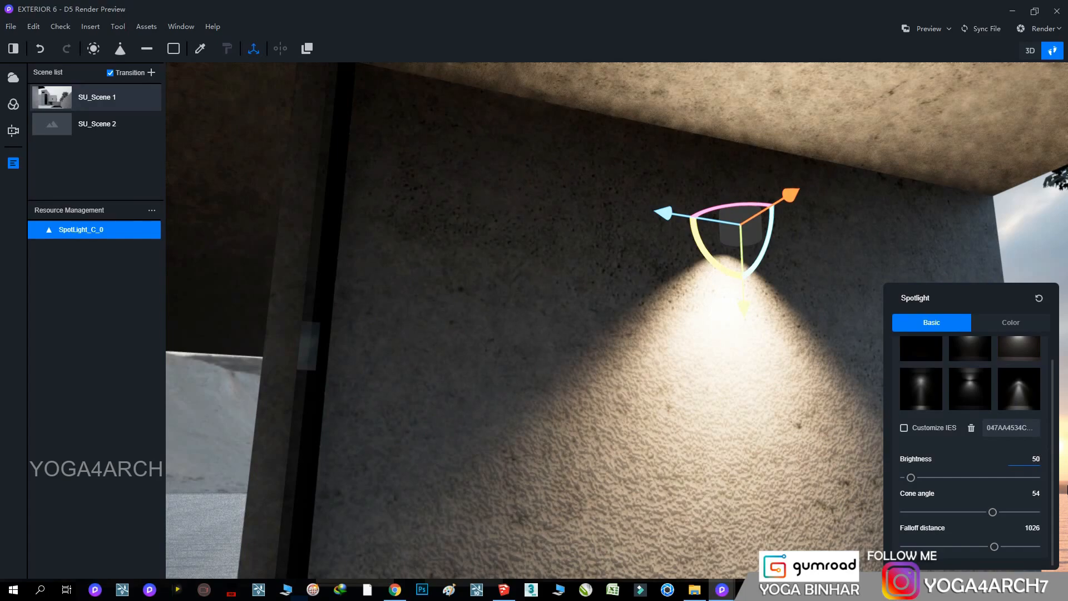
{"action": "left_click_drag", "start_coordinate": [791, 203], "coordinate": [802, 200]}
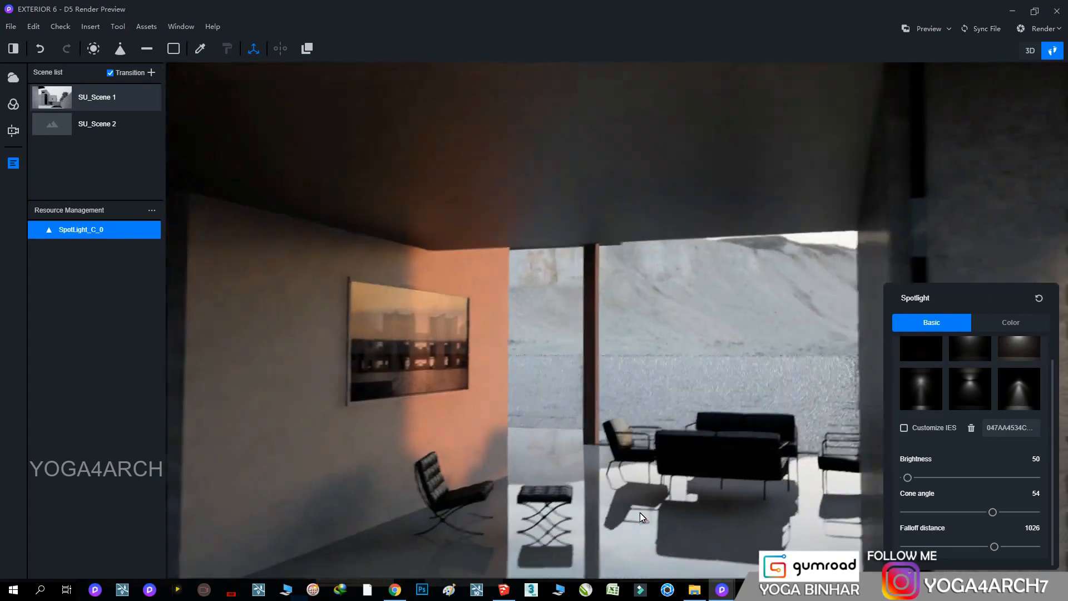
Place a second spotlight below the living room ceiling and widen its cone angle to 80
{"action": "right_click_drag", "start_coordinate": [639, 513], "coordinate": [681, 392]}
{"action": "scroll", "coordinate": [681, 393], "scroll_direction": "down", "scroll_amount": 2}
{"action": "left_click", "coordinate": [653, 293]}
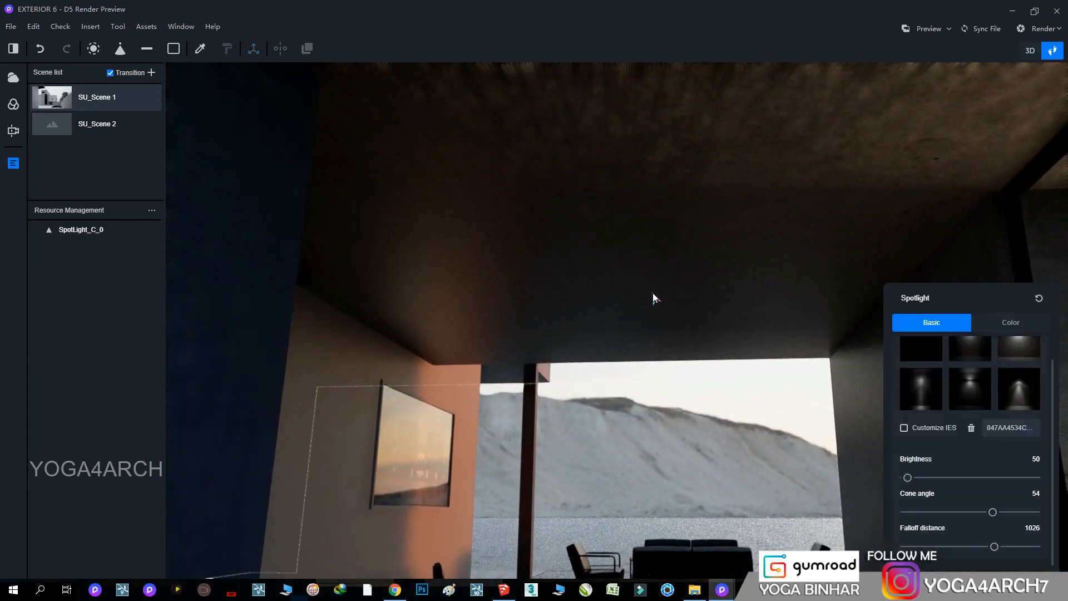
{"action": "right_click_drag", "start_coordinate": [691, 356], "coordinate": [701, 350]}
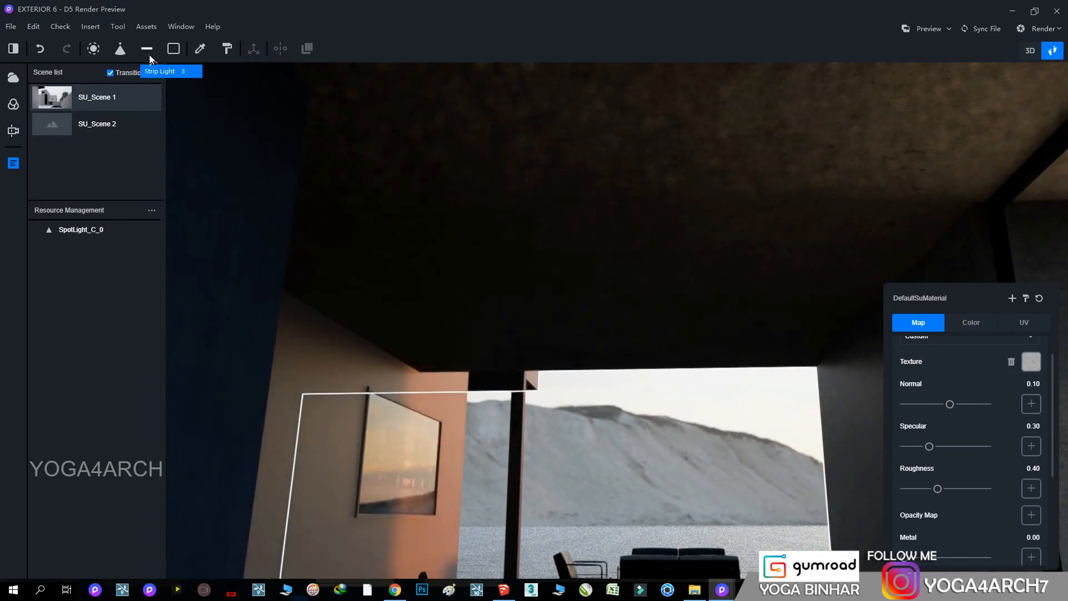
{"action": "left_click", "coordinate": [148, 52]}
{"action": "left_click", "coordinate": [633, 276]}
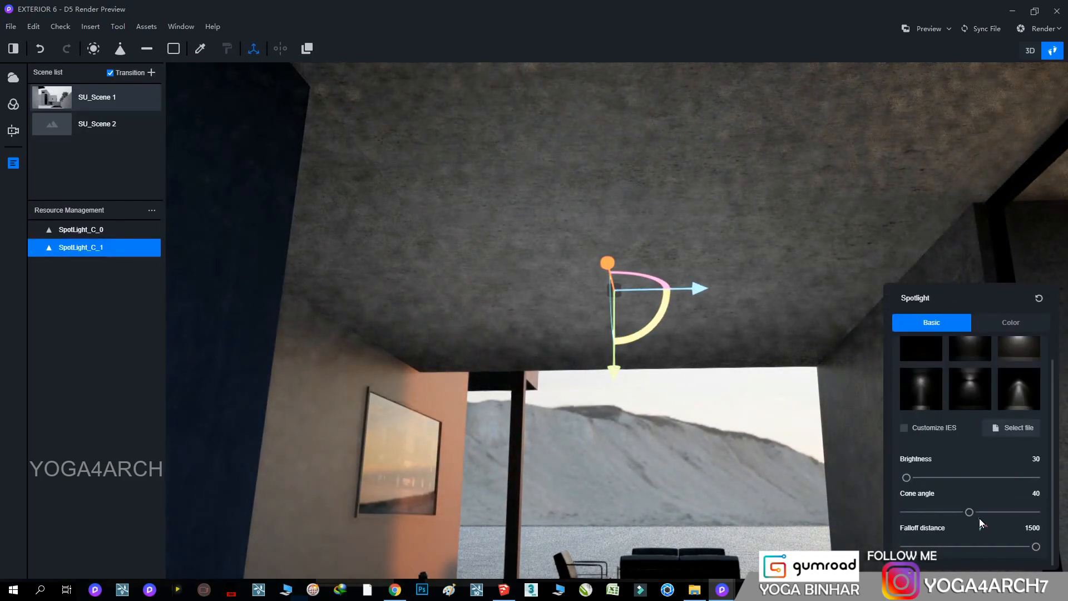
{"action": "left_click_drag", "start_coordinate": [980, 512], "coordinate": [1035, 511]}
{"action": "left_click_drag", "start_coordinate": [608, 378], "coordinate": [618, 450]}
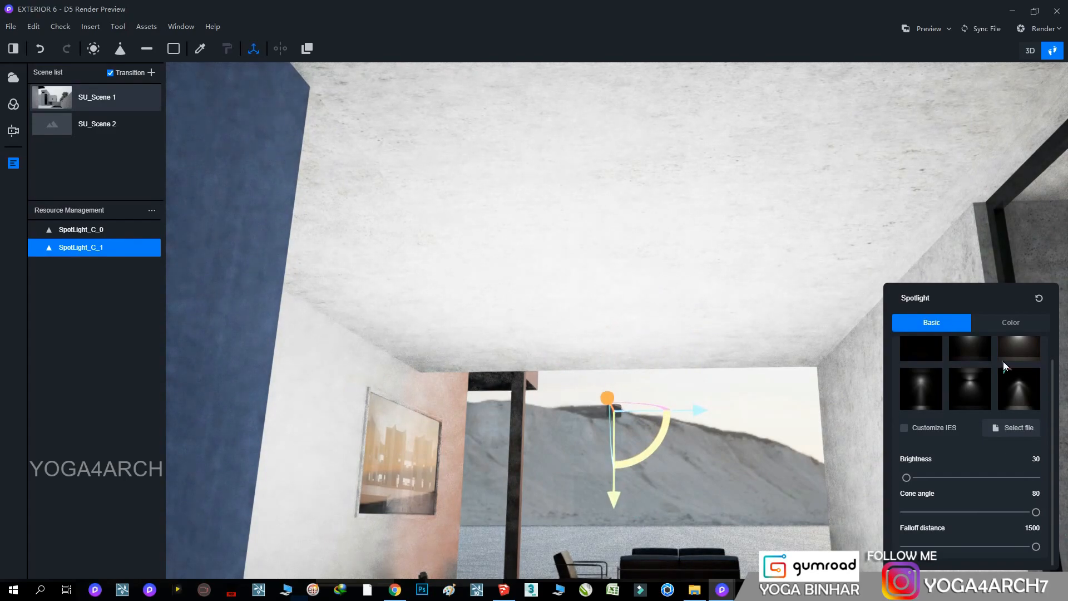
Set the living room spotlight's color temperature to 3100 K and recall SU_Scene 1
{"action": "left_click", "coordinate": [1011, 322]}
{"action": "left_click_drag", "start_coordinate": [919, 491], "coordinate": [923, 493]}
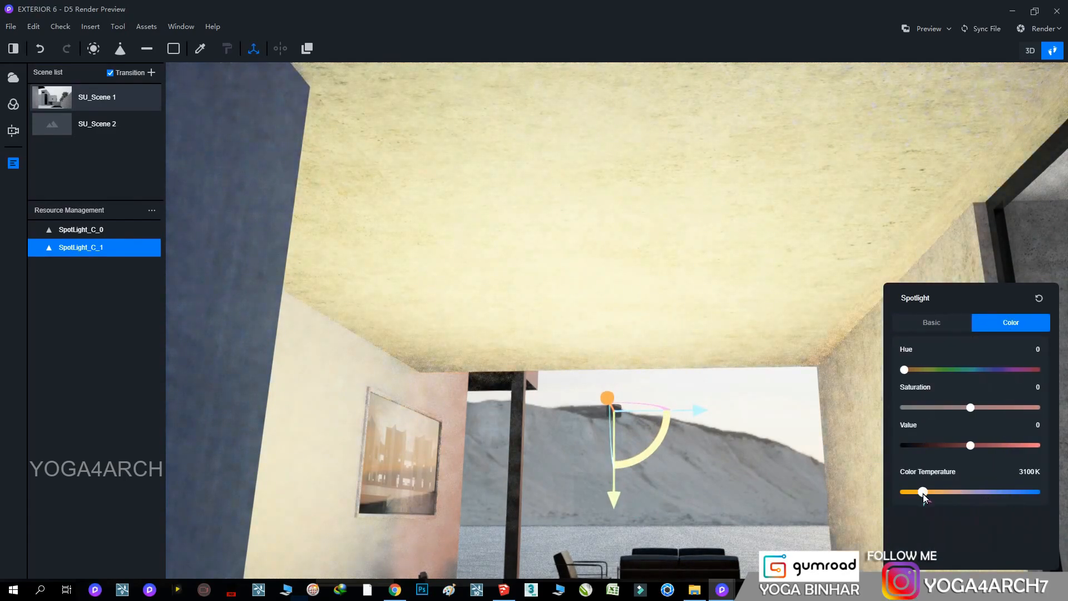
{"action": "right_click_drag", "start_coordinate": [750, 353], "coordinate": [667, 389]}
{"action": "left_click", "coordinate": [97, 97]}
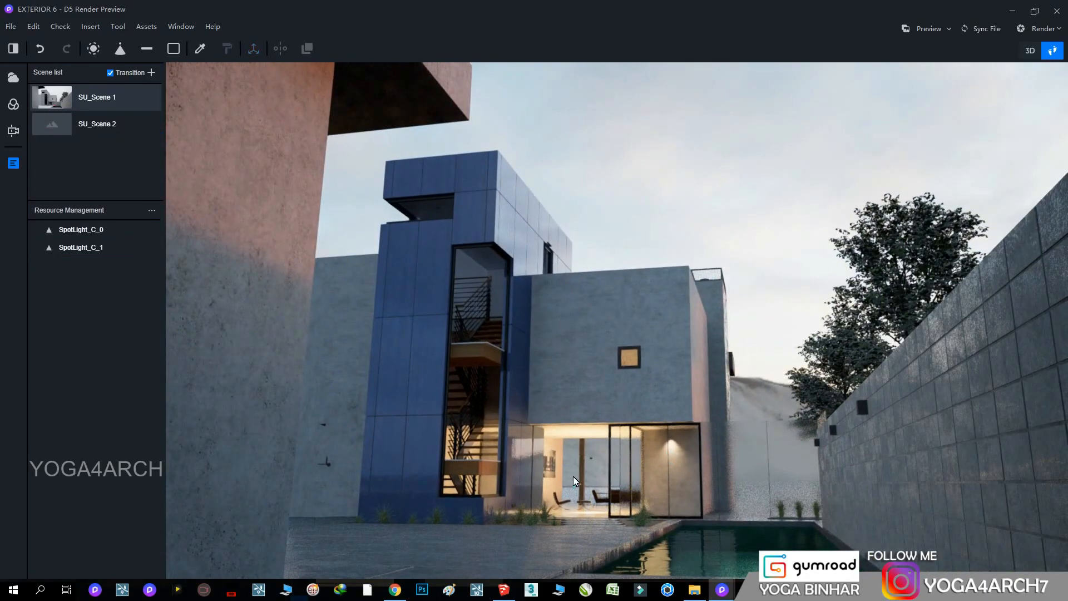
Warm the living room spotlight further with a color temperature of 2700 K, hue 9 and saturation 26
{"action": "left_click", "coordinate": [590, 462]}
{"action": "left_click_drag", "start_coordinate": [920, 491], "coordinate": [916, 492]}
{"action": "right_click_drag", "start_coordinate": [665, 186], "coordinate": [654, 229]}
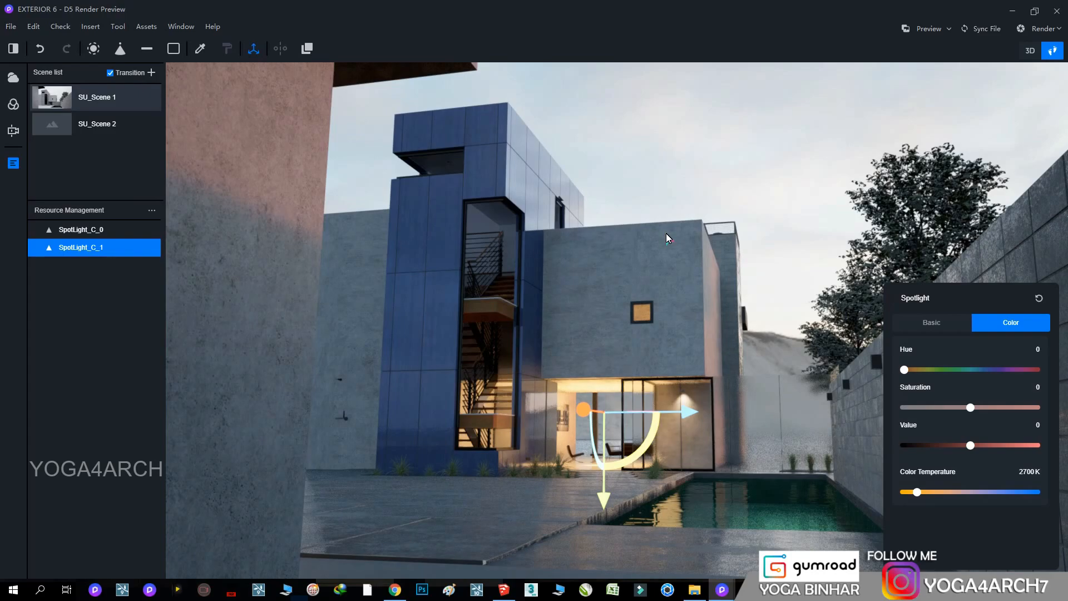
{"action": "left_click", "coordinate": [908, 370]}
{"action": "left_click", "coordinate": [806, 232]}
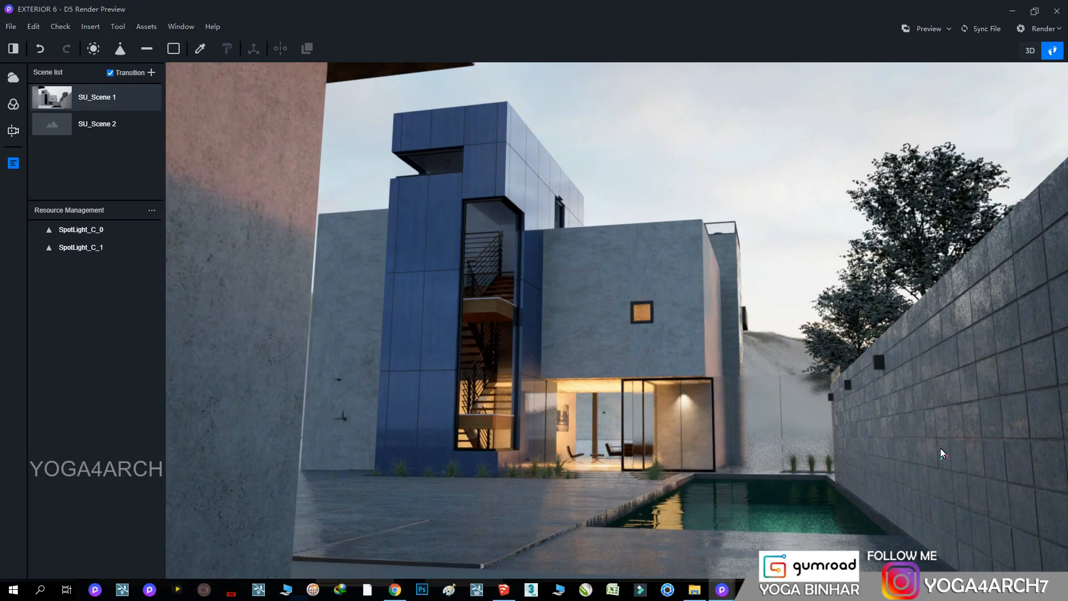
Copy the living room spotlight into the ground-floor stair hall behind the blue tower's glazing
{"action": "right_click_drag", "start_coordinate": [646, 381], "coordinate": [646, 429]}
{"action": "scroll", "coordinate": [645, 429], "scroll_direction": "up", "scroll_amount": 5}
{"action": "scroll", "coordinate": [645, 426], "scroll_direction": "up", "scroll_amount": 10}
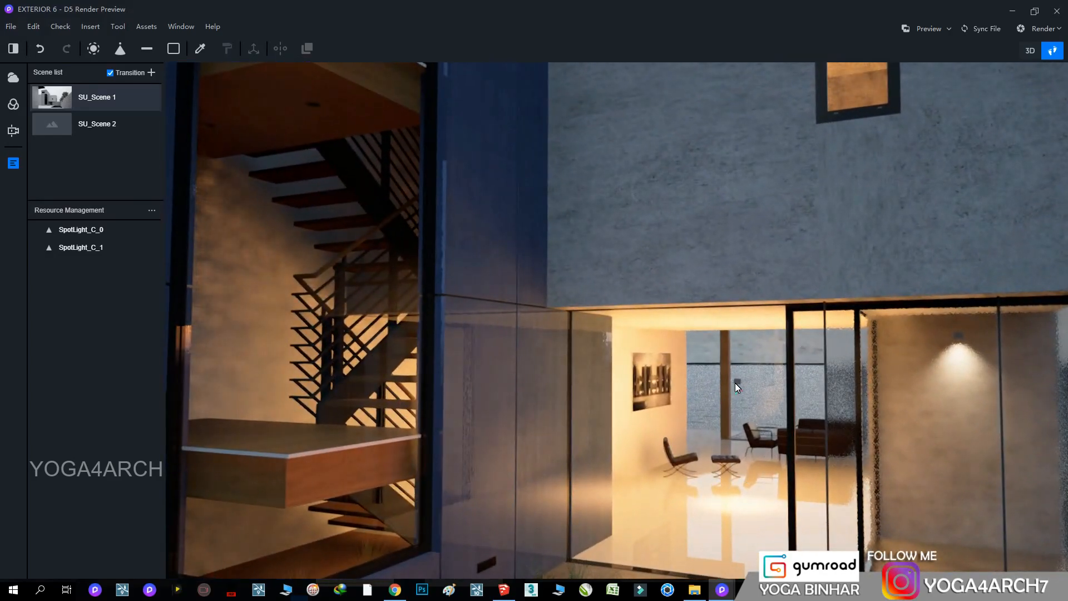
{"action": "left_click", "coordinate": [736, 383]}
{"action": "left_click_drag", "start_coordinate": [838, 385], "coordinate": [589, 381], "text": "alt"}
{"action": "scroll", "coordinate": [589, 381], "scroll_direction": "up", "scroll_amount": 10}
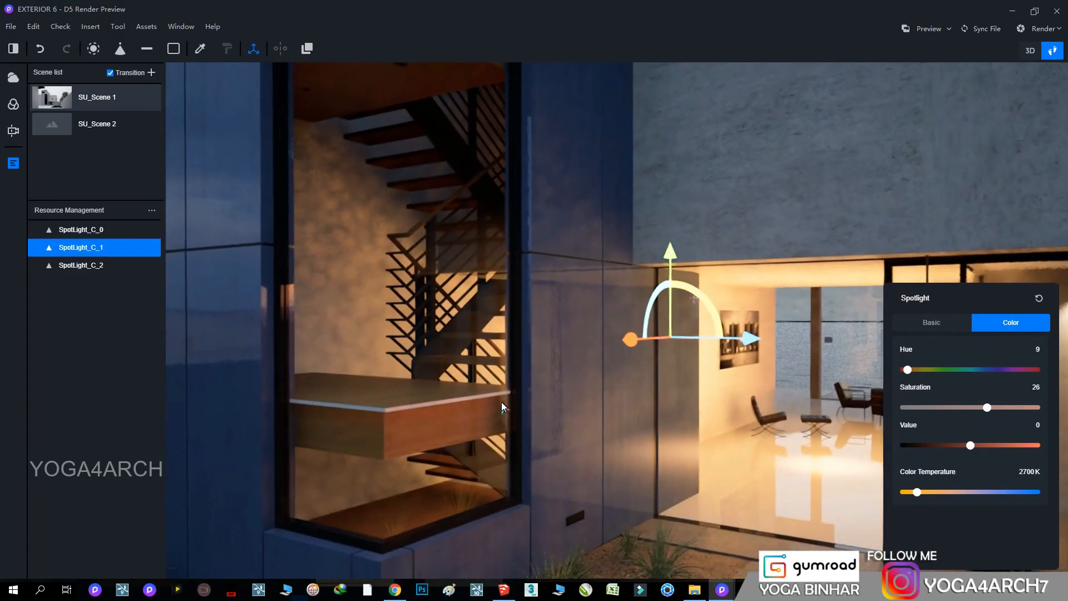
{"action": "scroll", "coordinate": [730, 392], "scroll_direction": "up", "scroll_amount": 8}
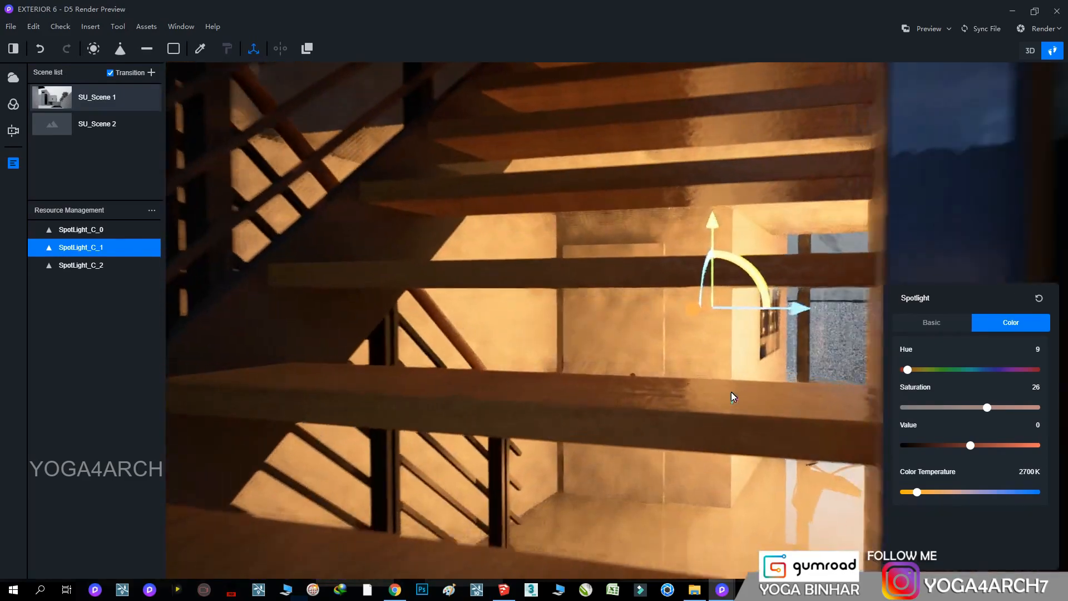
{"action": "left_click_drag", "start_coordinate": [723, 309], "coordinate": [553, 352]}
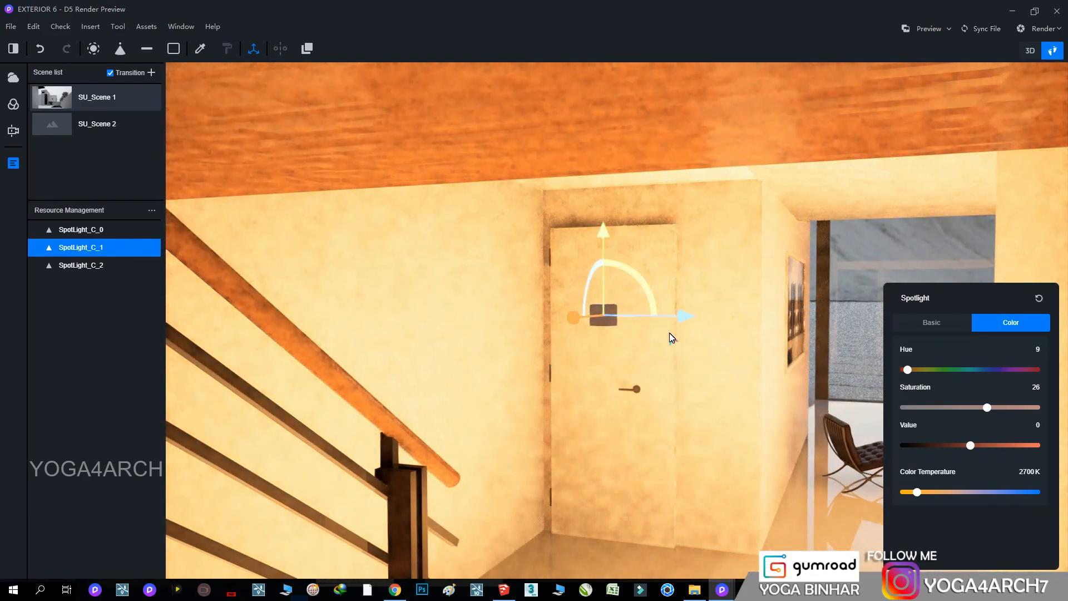
Copy the stair hall spotlight up to the level below the tower's upper landing
{"action": "scroll", "coordinate": [648, 384], "scroll_direction": "down", "scroll_amount": 8}
{"action": "scroll", "coordinate": [649, 382], "scroll_direction": "down", "scroll_amount": 6}
{"action": "right_click_drag", "start_coordinate": [648, 361], "coordinate": [693, 300]}
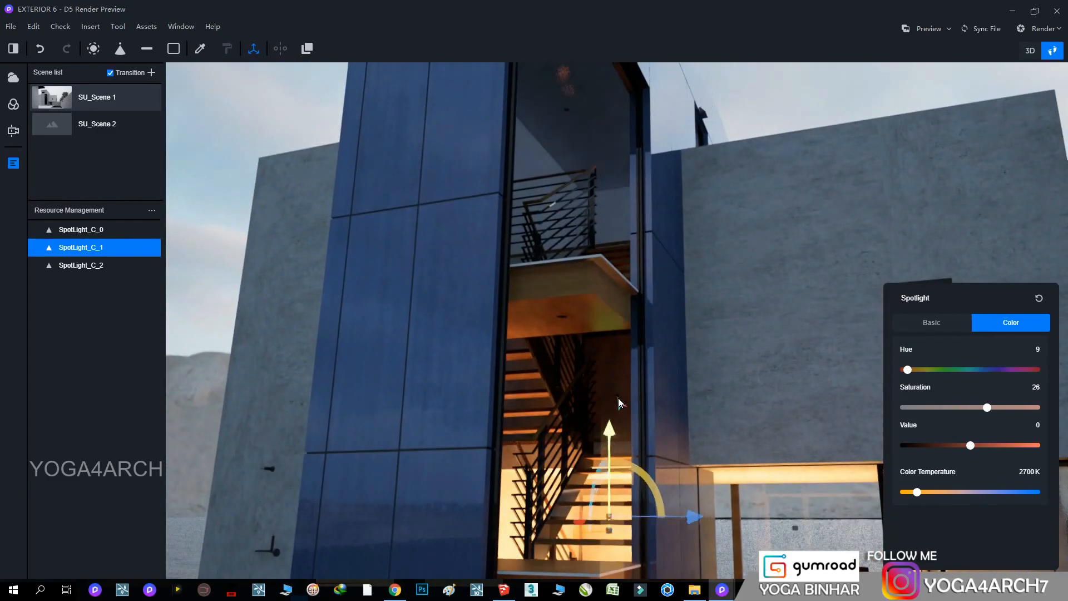
{"action": "left_click_drag", "start_coordinate": [618, 404], "coordinate": [622, 279], "text": "alt"}
{"action": "right_click_drag", "start_coordinate": [622, 278], "coordinate": [593, 199]}
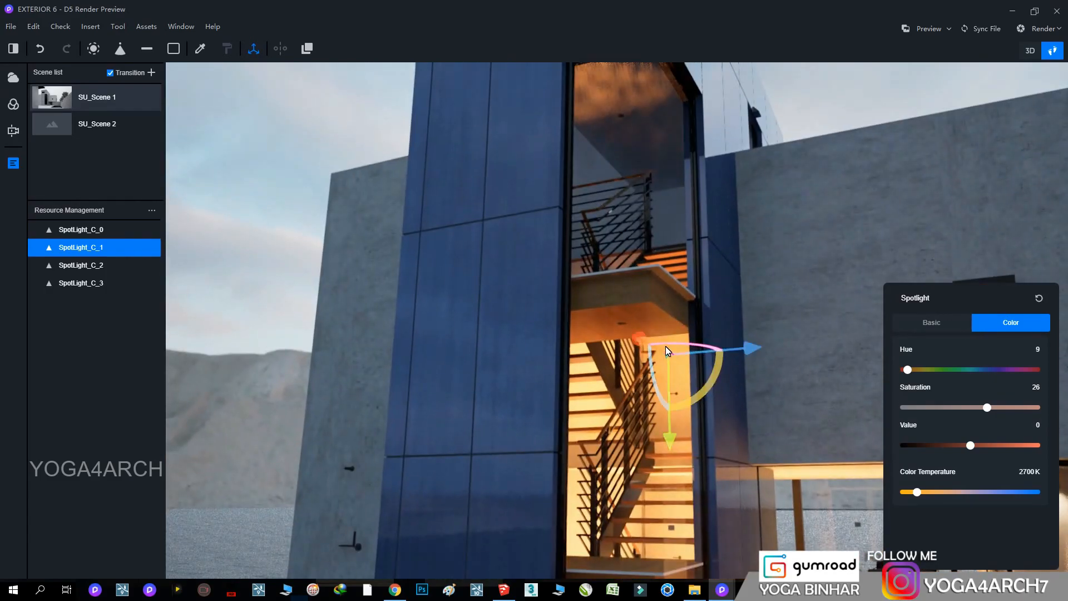
Copy the spotlight up to the tower's top stair level and recall SU_Scene 1
{"action": "left_click_drag", "start_coordinate": [670, 449], "coordinate": [670, 301], "text": "alt"}
{"action": "right_click_drag", "start_coordinate": [671, 301], "coordinate": [580, 244]}
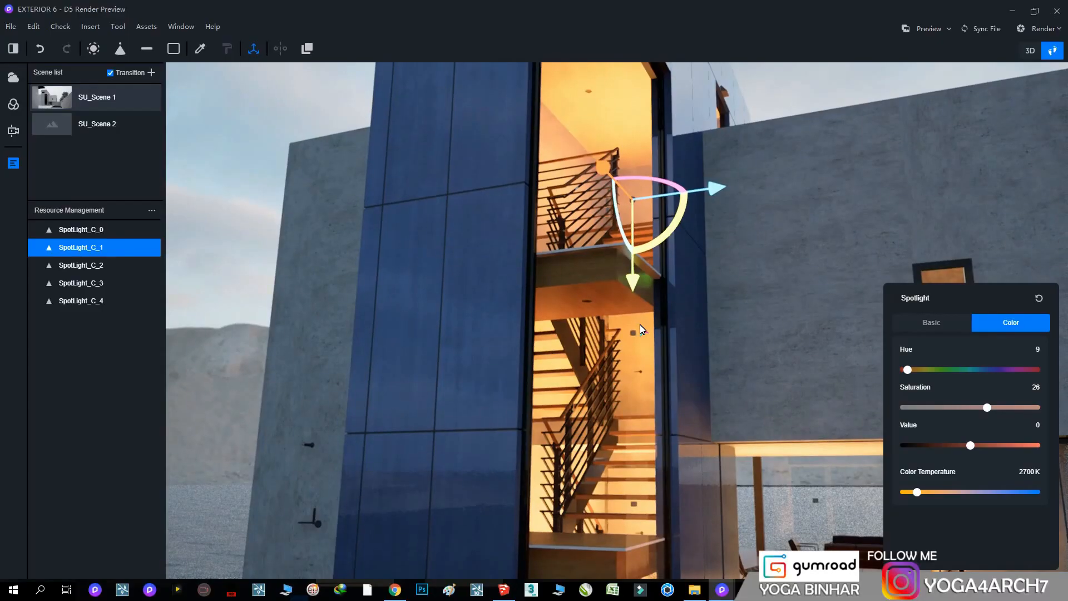
{"action": "left_click", "coordinate": [55, 103]}
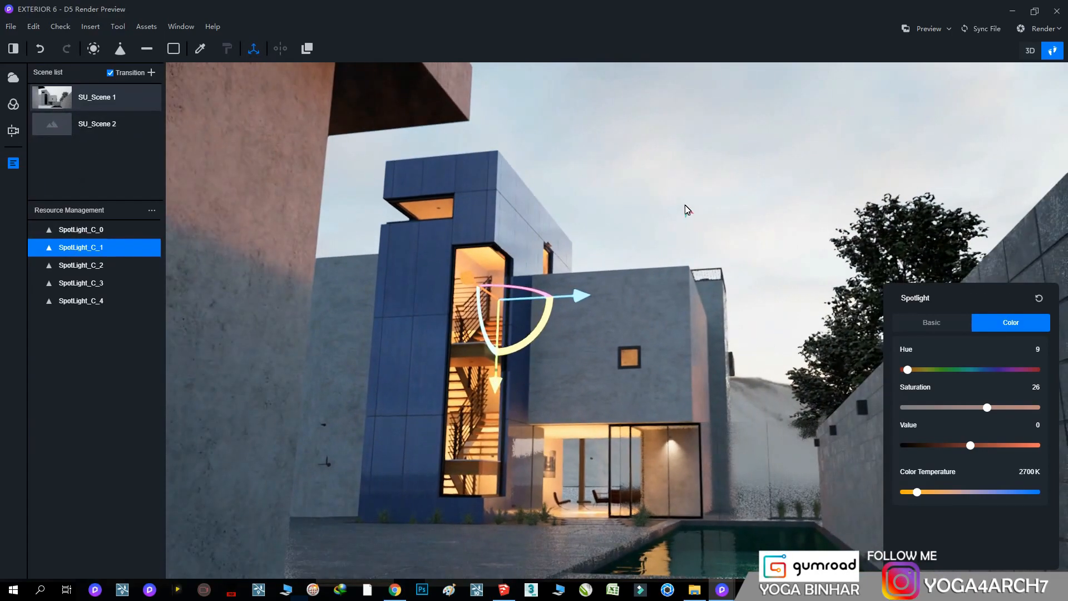
Set the transparency of the blue tower's stair glazing to 0.95
{"action": "left_click", "coordinate": [687, 208]}
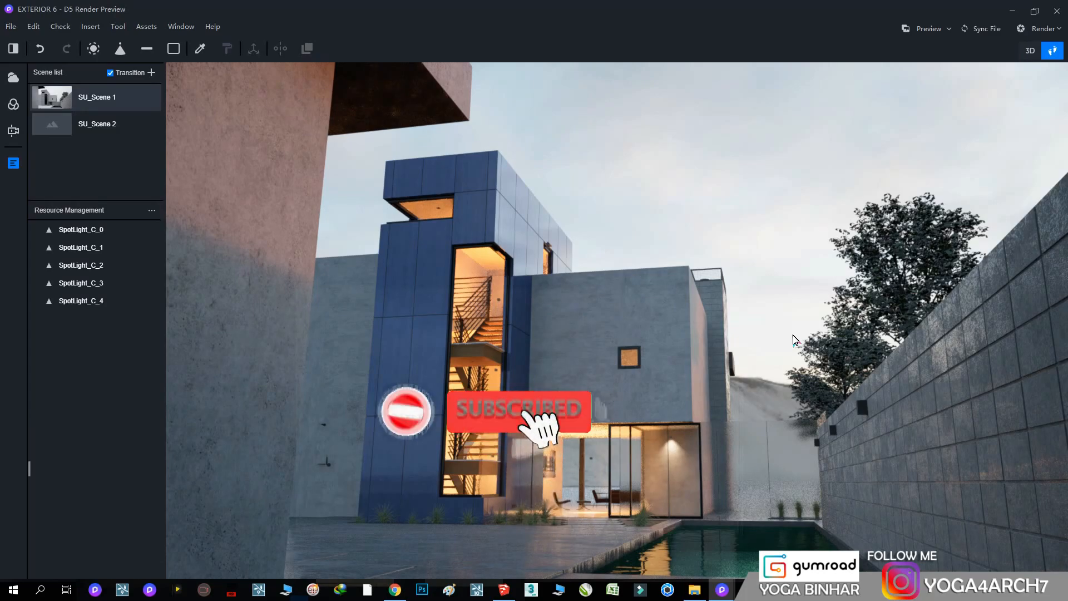
{"action": "left_click", "coordinate": [484, 269]}
{"action": "scroll", "coordinate": [975, 542], "scroll_direction": "down", "scroll_amount": 1}
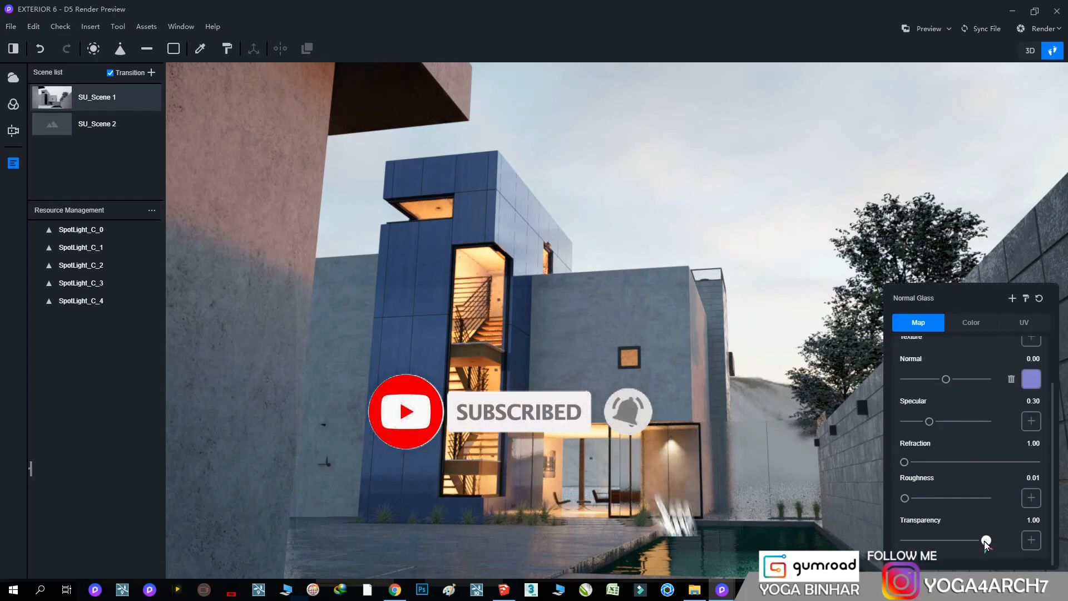
{"action": "left_click", "coordinate": [971, 541]}
{"action": "left_click_drag", "start_coordinate": [974, 541], "coordinate": [983, 540]}
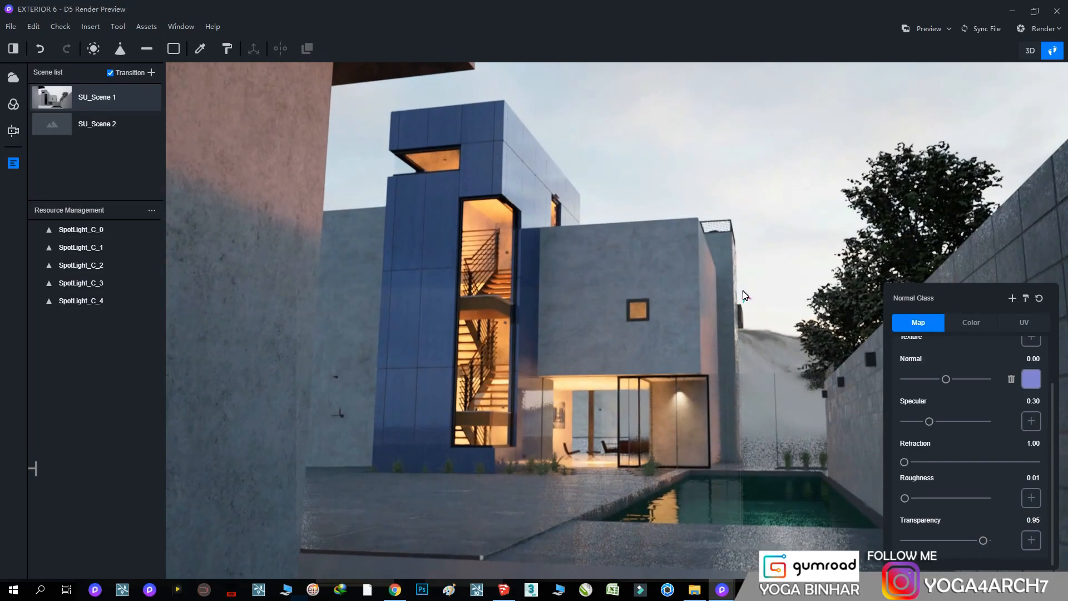
Place a new spotlight at the ceiling fixture of the tower's top room, behind the horizontal slot opening
{"action": "scroll", "coordinate": [730, 515], "scroll_direction": "up", "scroll_amount": 1}
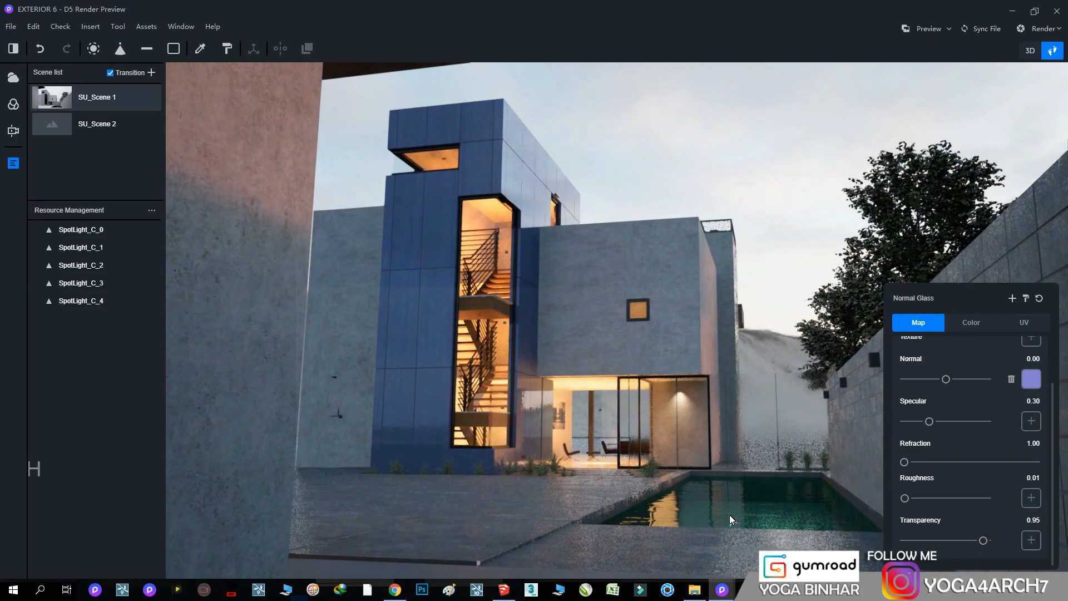
{"action": "right_click_drag", "start_coordinate": [717, 463], "coordinate": [507, 268]}
{"action": "scroll", "coordinate": [567, 408], "scroll_direction": "up", "scroll_amount": 3}
{"action": "scroll", "coordinate": [654, 252], "scroll_direction": "up", "scroll_amount": 12}
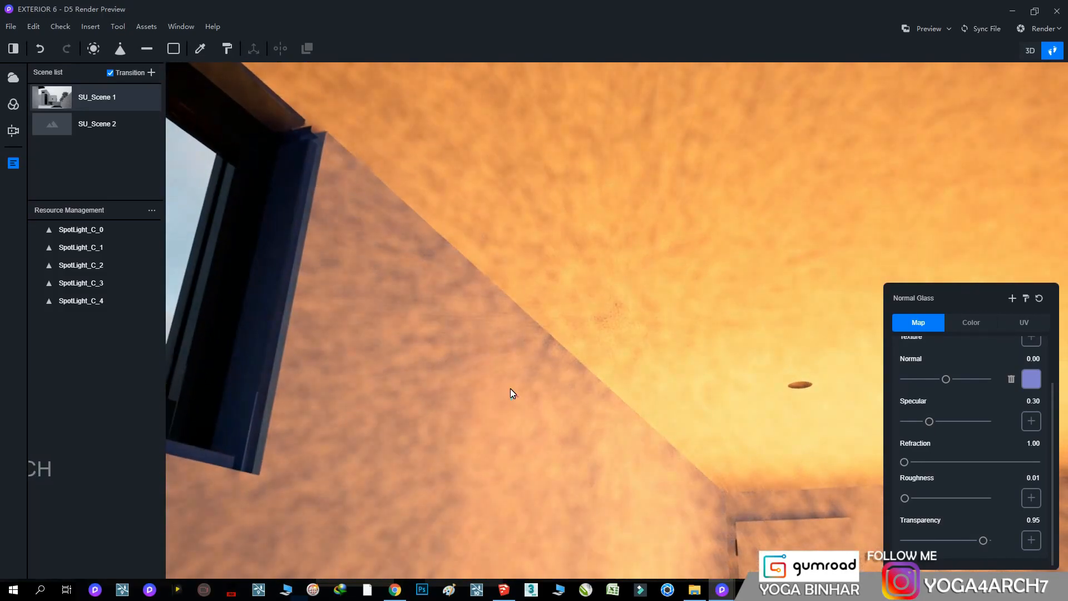
{"action": "right_click_drag", "start_coordinate": [512, 392], "coordinate": [245, 222]}
{"action": "left_click", "coordinate": [119, 48]}
{"action": "left_click", "coordinate": [462, 303]}
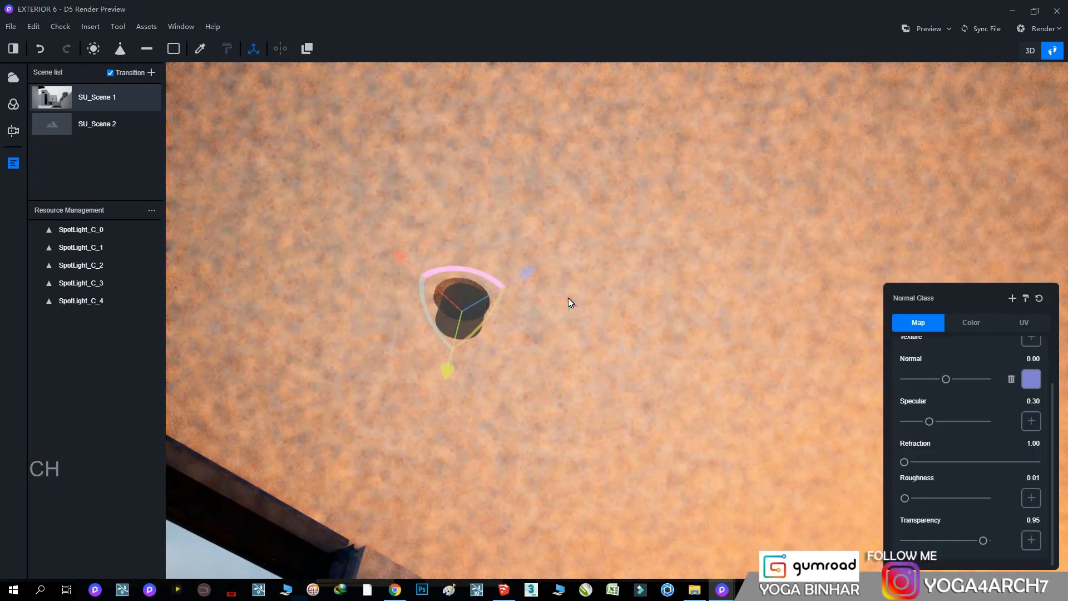
Give the top-room spotlight the second IES profile and a brightness of 10, and recall SU_Scene 1
{"action": "left_click", "coordinate": [931, 323]}
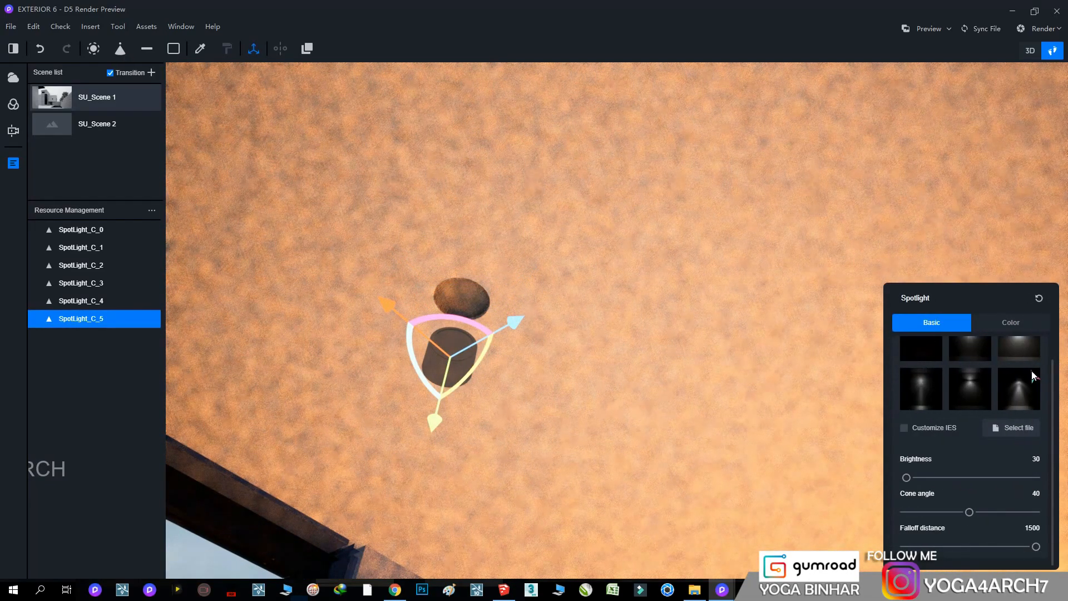
{"action": "scroll", "coordinate": [1031, 411], "scroll_direction": "up", "scroll_amount": 1}
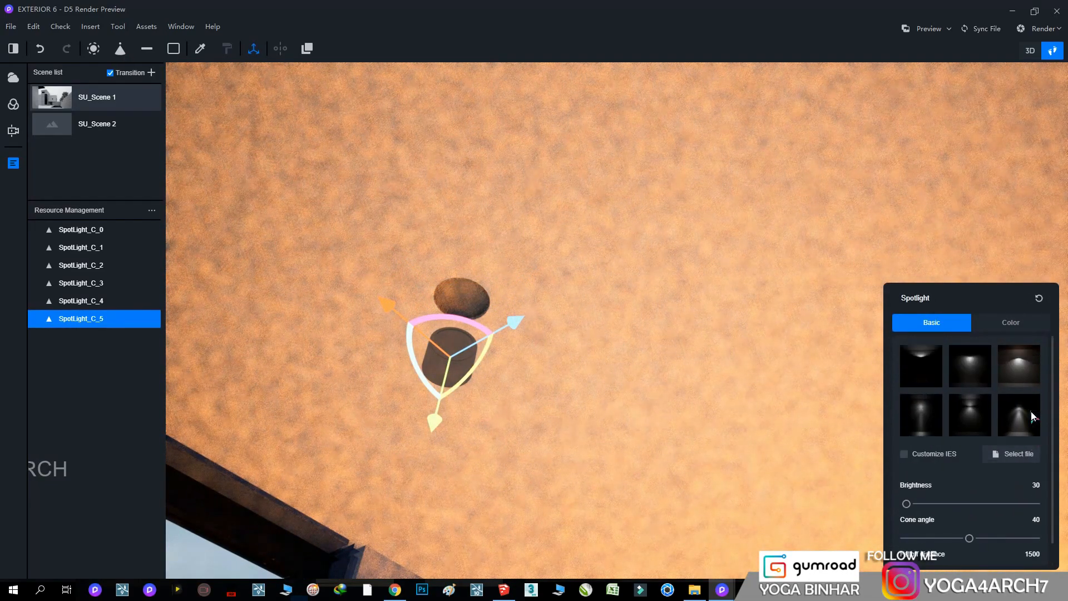
{"action": "left_click", "coordinate": [973, 369]}
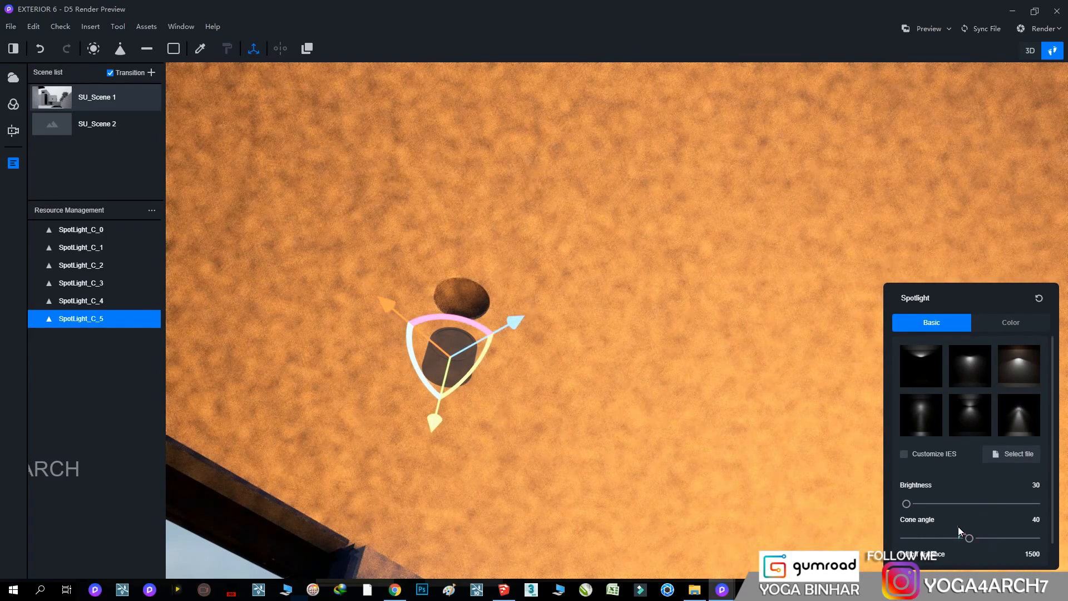
{"action": "right_click_drag", "start_coordinate": [566, 362], "coordinate": [621, 468]}
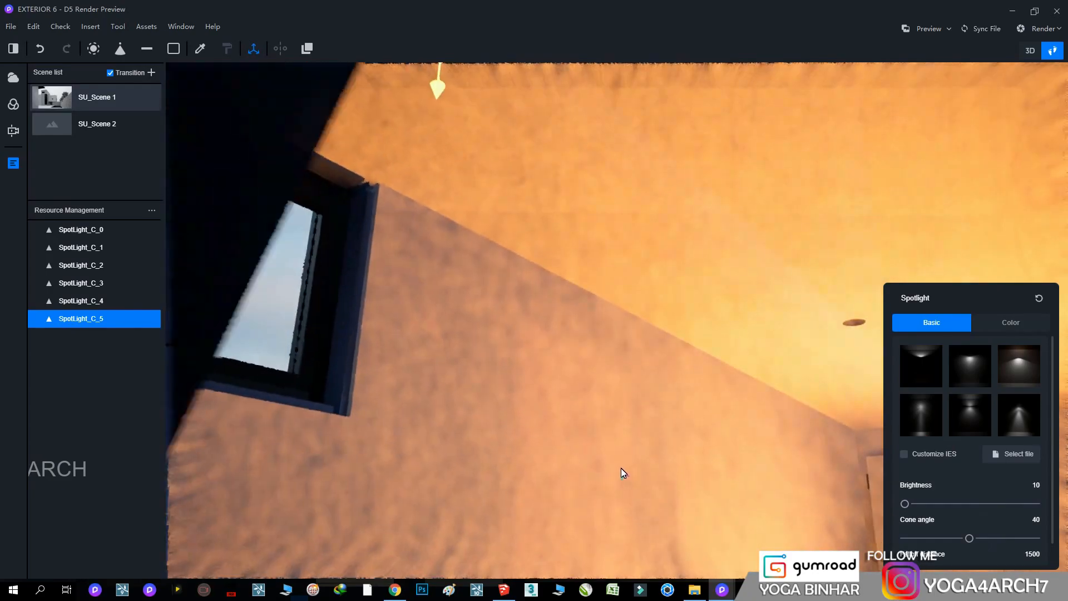
{"action": "scroll", "coordinate": [621, 468], "scroll_direction": "down", "scroll_amount": 3}
{"action": "left_click", "coordinate": [64, 102]}
{"action": "left_click", "coordinate": [770, 244]}
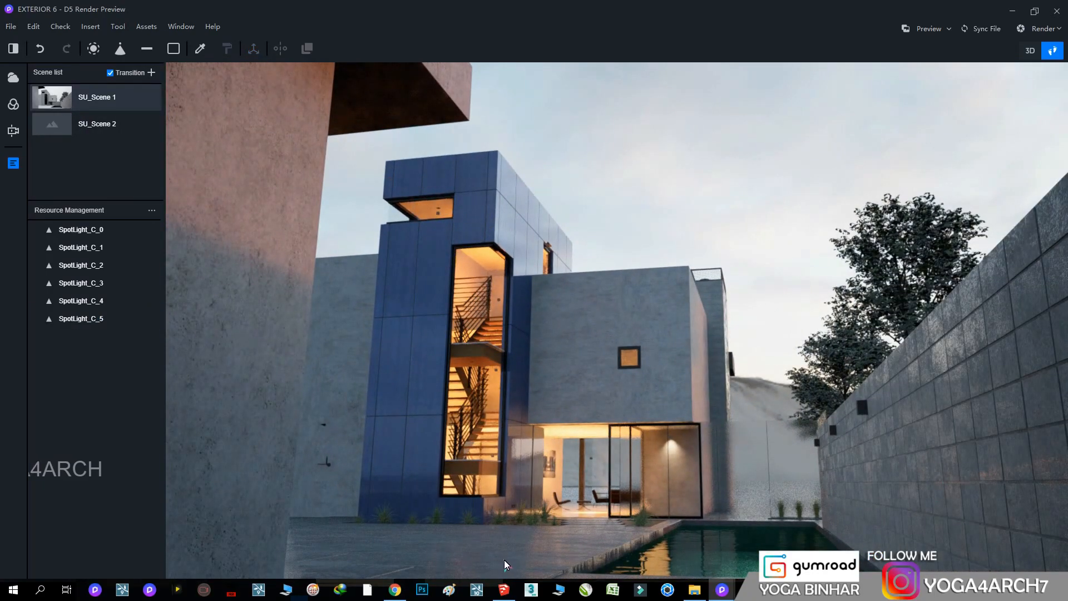
Set the courtyard paving material's roughness to 0.71 and darken its color value to 15
{"action": "left_click", "coordinate": [645, 566]}
{"action": "left_click_drag", "start_coordinate": [932, 464], "coordinate": [965, 469]}
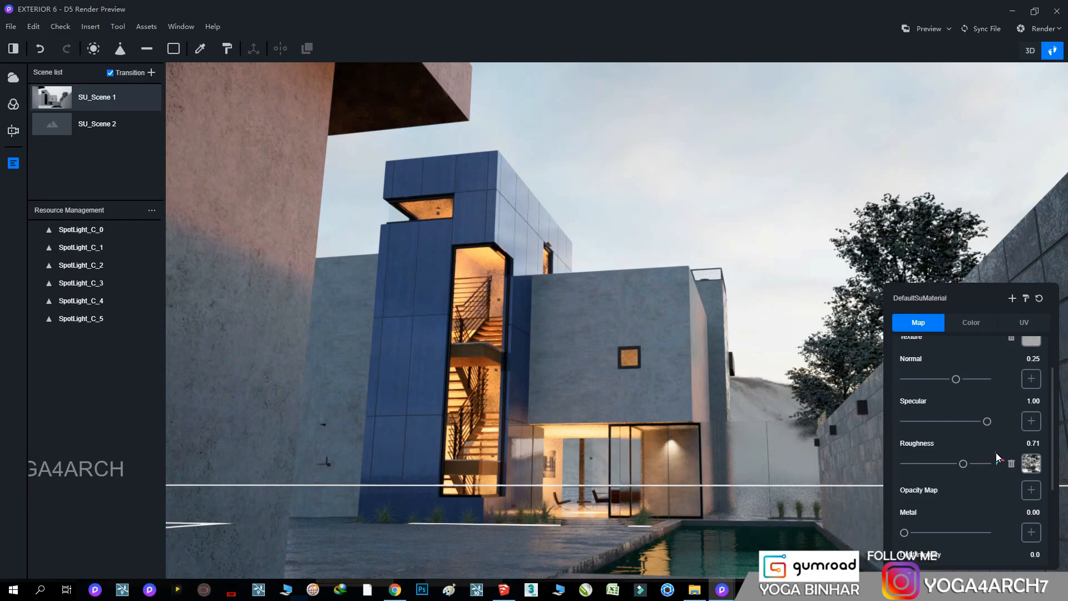
{"action": "left_click", "coordinate": [979, 323]}
{"action": "left_click_drag", "start_coordinate": [940, 448], "coordinate": [925, 446]}
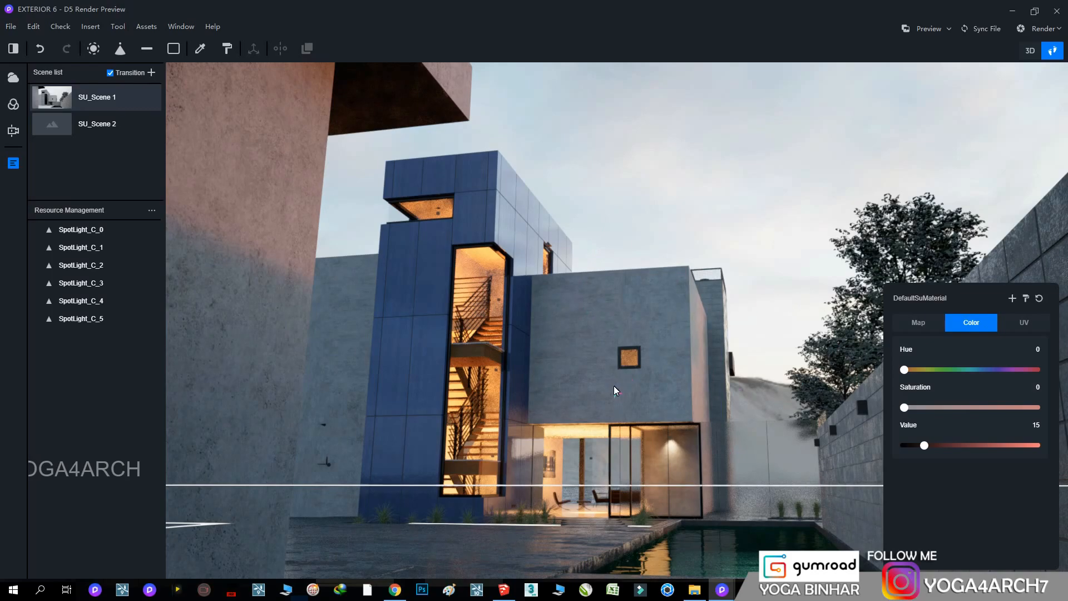
Copy the living room spotlight up to the level of the small square window in the concrete block
{"action": "right_click_drag", "start_coordinate": [645, 351], "coordinate": [585, 412]}
{"action": "key", "text": "w"}
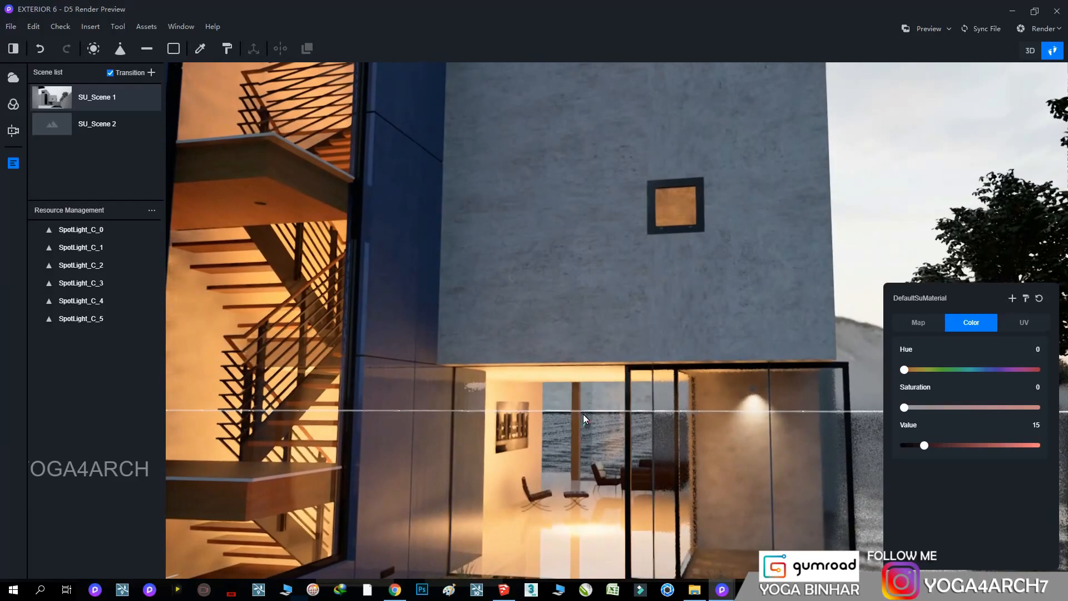
{"action": "left_click", "coordinate": [597, 427]}
{"action": "left_click_drag", "start_coordinate": [588, 344], "coordinate": [610, 166], "text": "alt"}
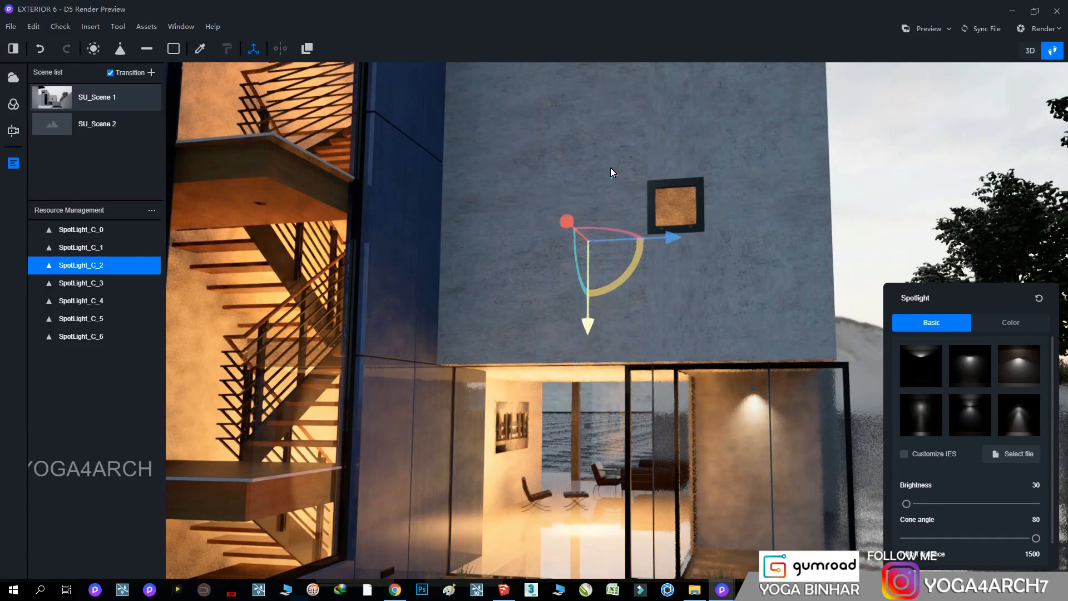
Shift the copied spotlight sideways inside the upper room of the concrete block
{"action": "right_click_drag", "start_coordinate": [690, 316], "coordinate": [713, 308]}
{"action": "key", "text": "w"}
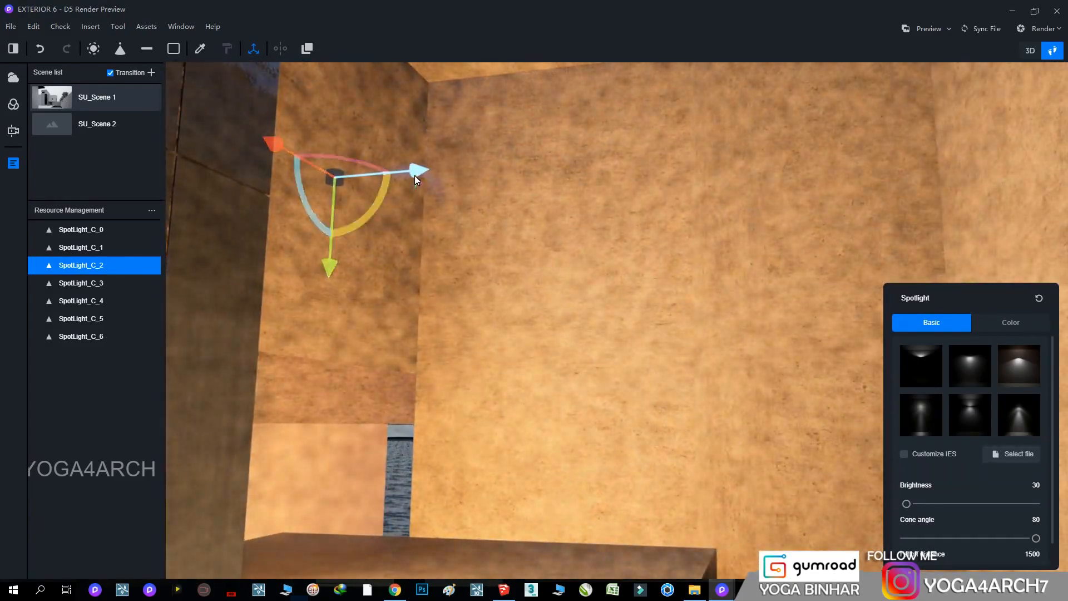
{"action": "left_click_drag", "start_coordinate": [415, 176], "coordinate": [684, 201]}
{"action": "left_click_drag", "start_coordinate": [566, 125], "coordinate": [383, 4]}
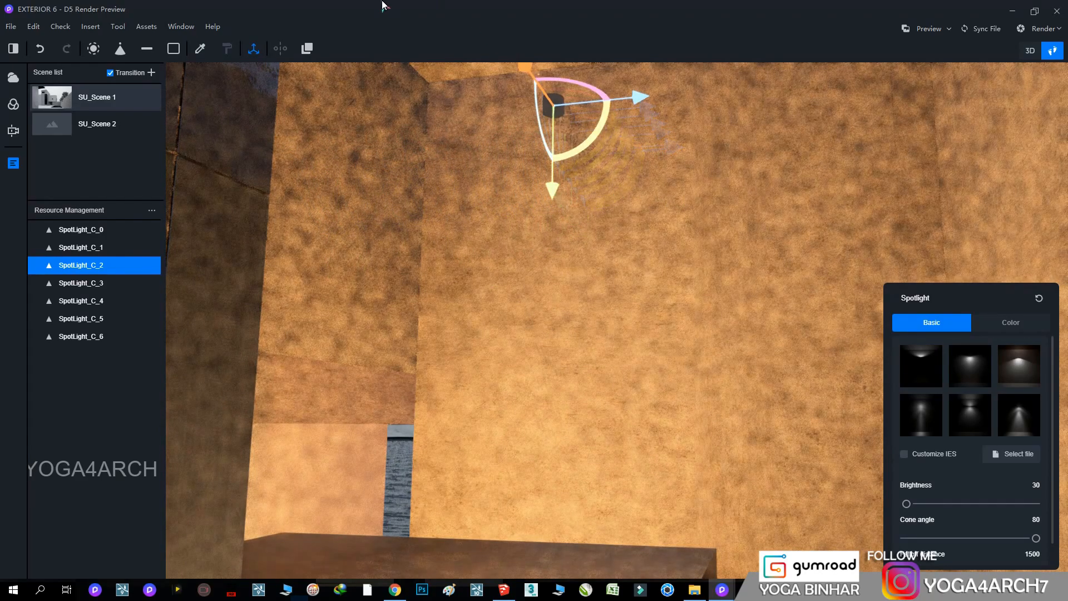
{"action": "right_click_drag", "start_coordinate": [680, 312], "coordinate": [642, 305]}
{"action": "left_click_drag", "start_coordinate": [627, 329], "coordinate": [486, 201]}
{"action": "left_click_drag", "start_coordinate": [601, 200], "coordinate": [802, 168]}
Examine the upper-room spotlight's position from around and above the concrete block, and return to SU_Scene 1
{"action": "right_click_drag", "start_coordinate": [601, 340], "coordinate": [311, 596]}
{"action": "scroll", "coordinate": [495, 489], "scroll_direction": "down", "scroll_amount": 5}
{"action": "scroll", "coordinate": [495, 486], "scroll_direction": "down", "scroll_amount": 5}
{"action": "scroll", "coordinate": [578, 337], "scroll_direction": "up", "scroll_amount": 5}
{"action": "scroll", "coordinate": [559, 545], "scroll_direction": "down", "scroll_amount": 4}
{"action": "scroll", "coordinate": [553, 195], "scroll_direction": "up", "scroll_amount": 5}
{"action": "scroll", "coordinate": [311, 597], "scroll_direction": "down", "scroll_amount": 4}
{"action": "scroll", "coordinate": [562, 373], "scroll_direction": "down", "scroll_amount": 4}
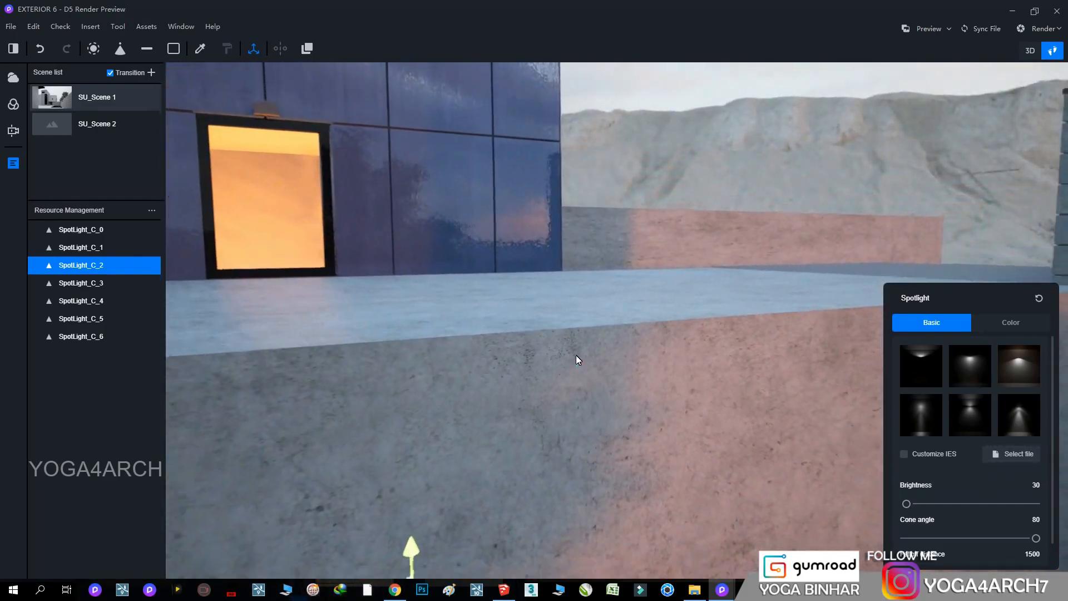
{"action": "right_click_drag", "start_coordinate": [562, 372], "coordinate": [542, 556]}
{"action": "scroll", "coordinate": [539, 542], "scroll_direction": "down", "scroll_amount": 5}
{"action": "left_click_drag", "start_coordinate": [450, 388], "coordinate": [285, 488]}
{"action": "mouse_move", "coordinate": [408, 434]}
{"action": "left_mouse_down"}
{"action": "mouse_move", "coordinate": [432, 443]}
{"action": "mouse_move", "coordinate": [425, 426]}
{"action": "left_mouse_up"}
{"action": "left_click", "coordinate": [59, 101]}
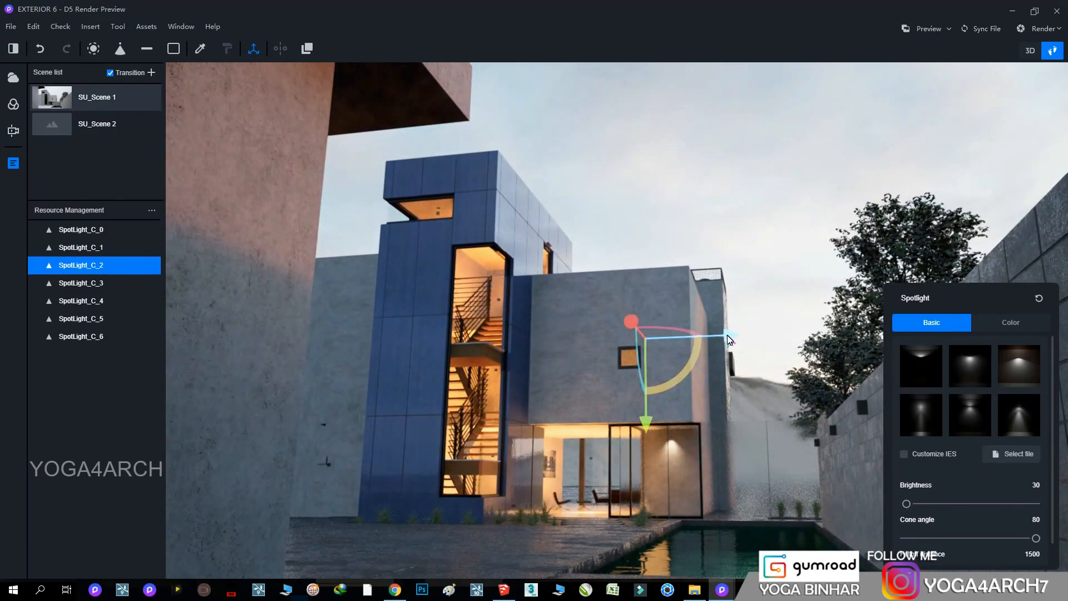
Align the upper-room spotlight with the small square window and set its brightness to 34 and falloff distance to 706
{"action": "mouse_move", "coordinate": [729, 340]}
{"action": "left_mouse_down"}
{"action": "mouse_move", "coordinate": [703, 336]}
{"action": "mouse_move", "coordinate": [795, 339]}
{"action": "mouse_move", "coordinate": [717, 338]}
{"action": "left_mouse_up"}
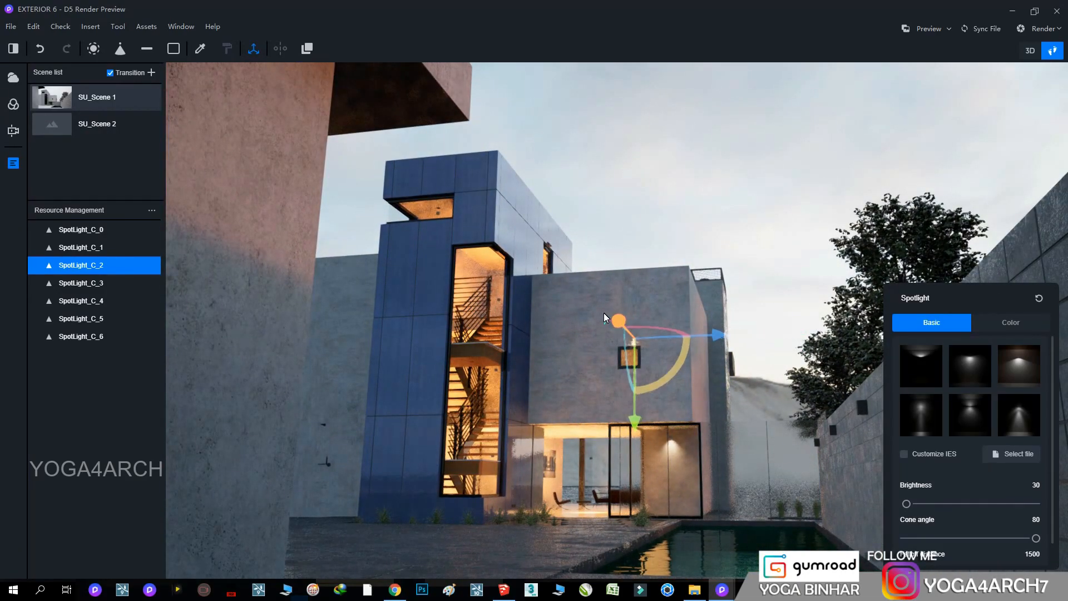
{"action": "left_click_drag", "start_coordinate": [640, 432], "coordinate": [640, 436]}
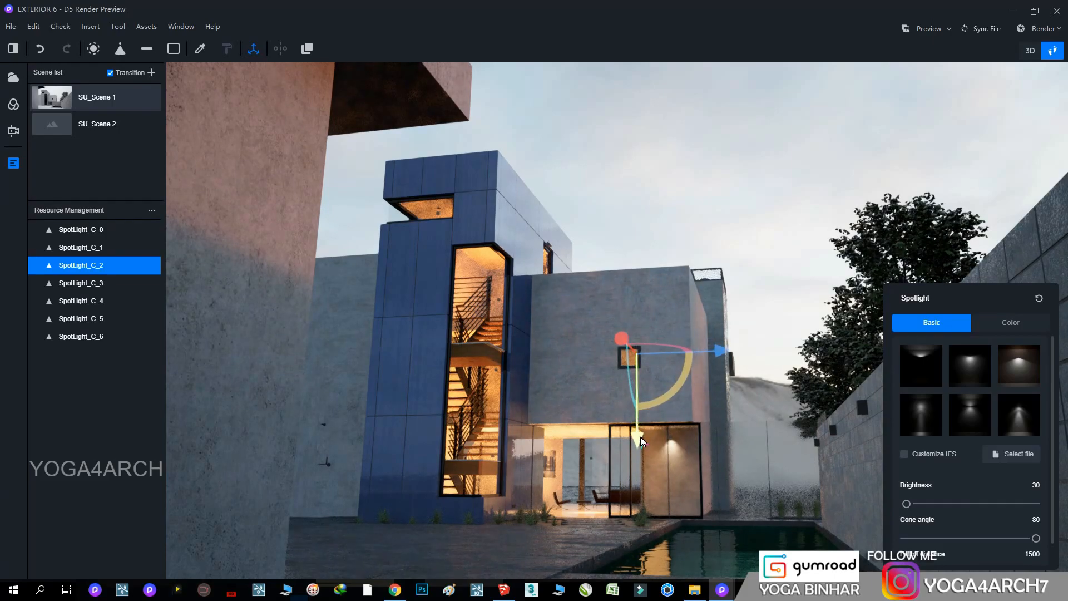
{"action": "left_click_drag", "start_coordinate": [721, 356], "coordinate": [712, 353]}
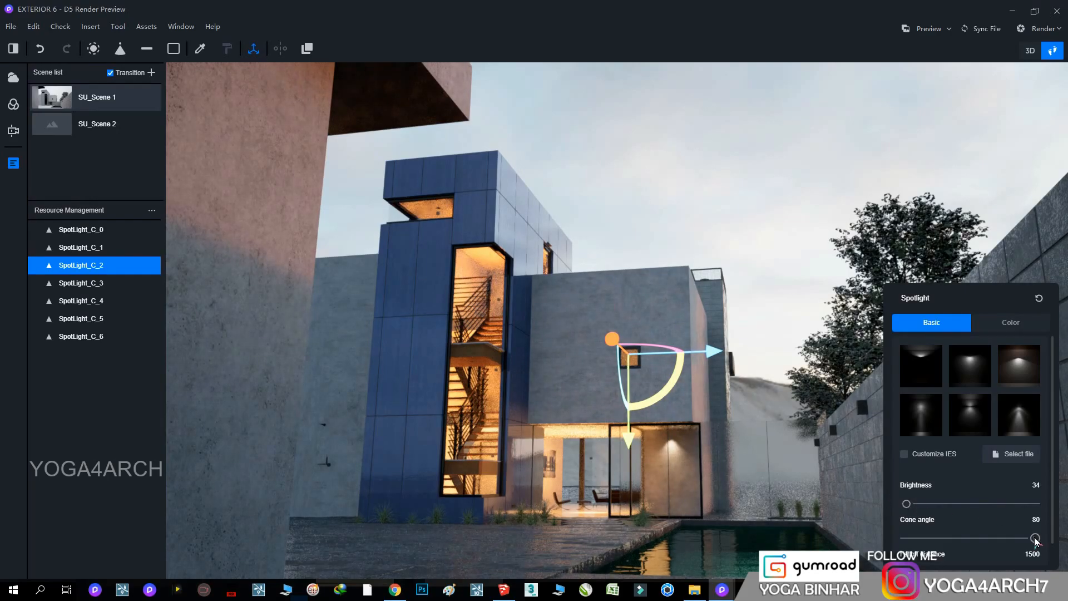
{"action": "scroll", "coordinate": [1038, 547], "scroll_direction": "down", "scroll_amount": 1}
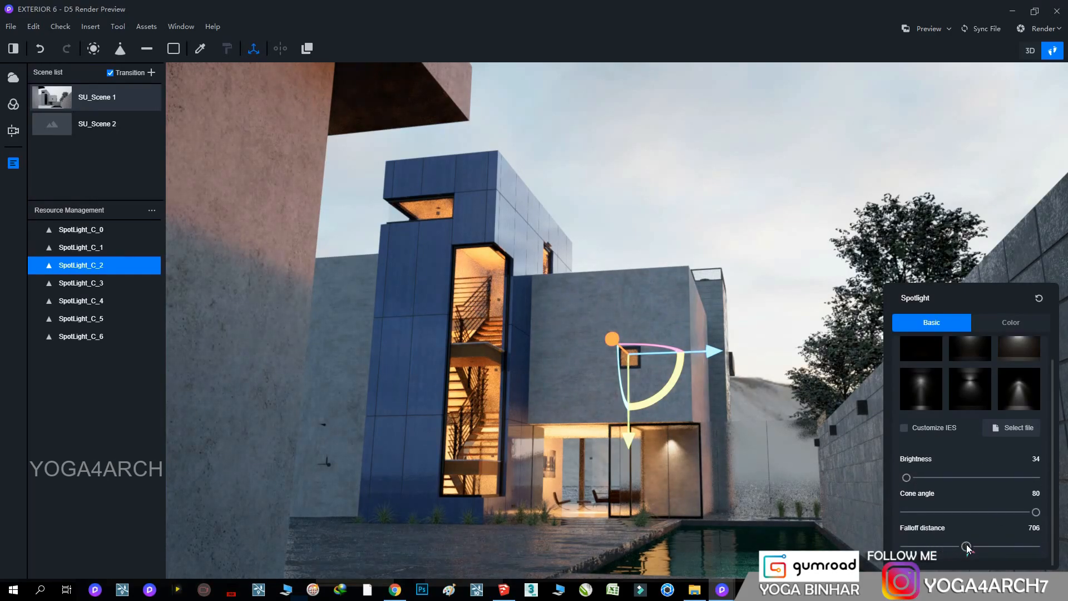
{"action": "left_click", "coordinate": [771, 243]}
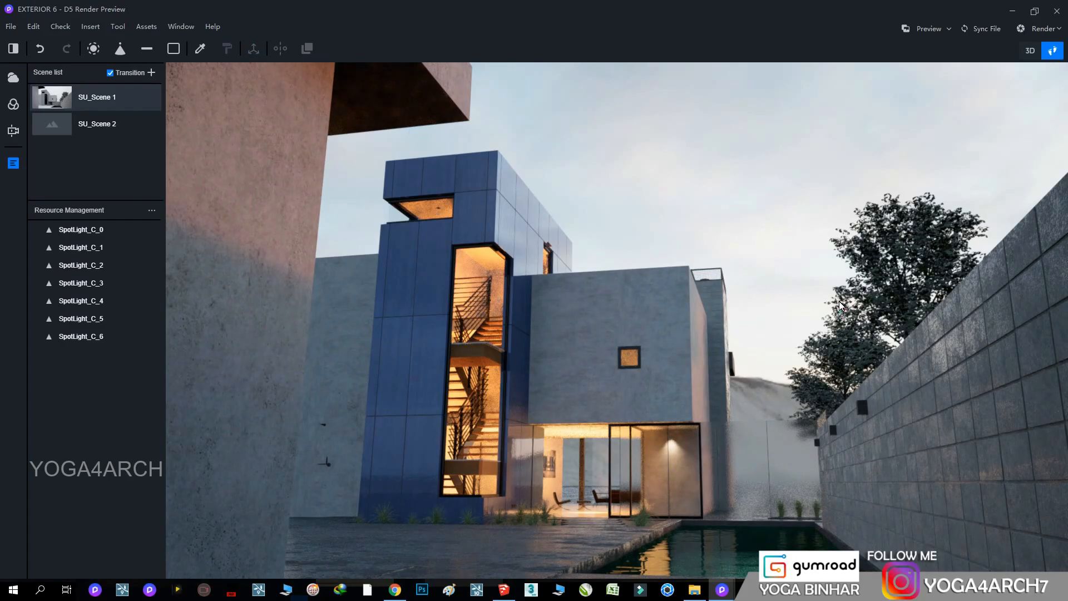
Set the tree foliage material's roughness to 0.27 and darken its color value to 38
{"action": "key", "text": "w"}
{"action": "right_click_drag", "start_coordinate": [695, 345], "coordinate": [793, 315]}
{"action": "left_click", "coordinate": [792, 318]}
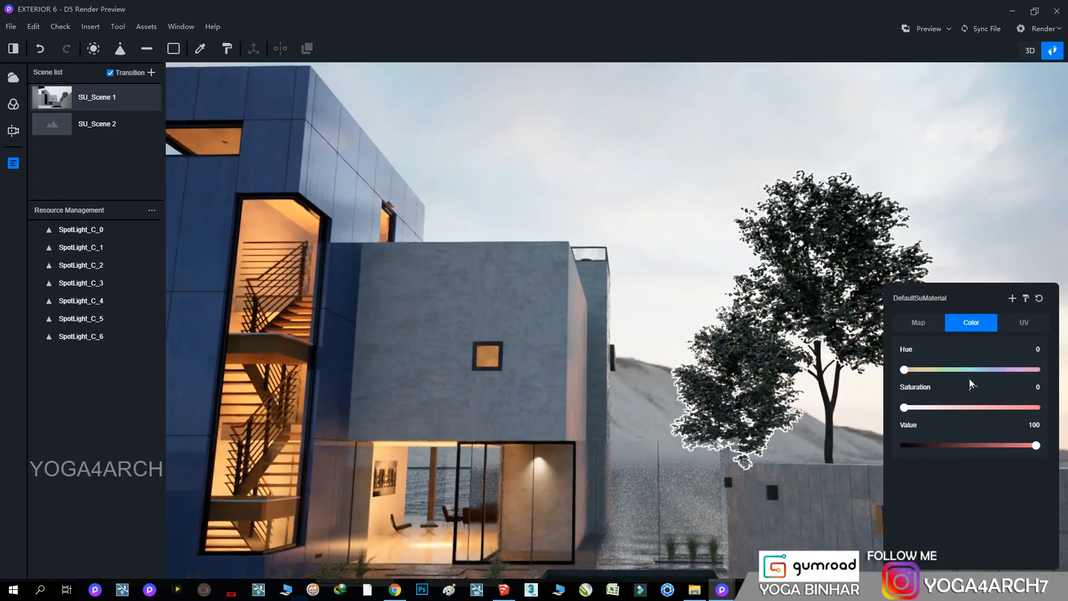
{"action": "left_click_drag", "start_coordinate": [935, 469], "coordinate": [926, 465]}
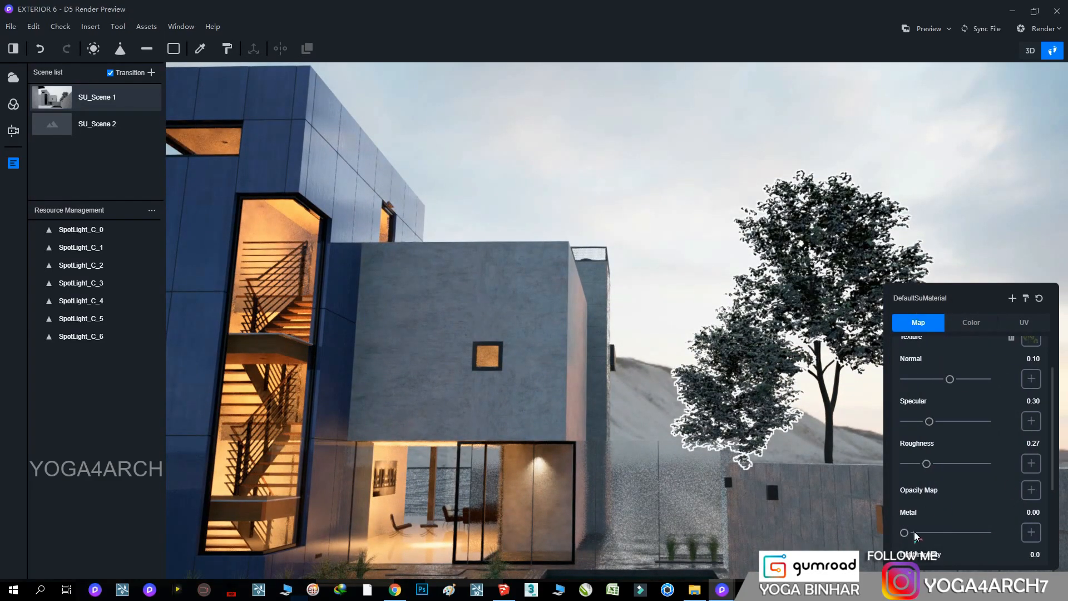
{"action": "left_click", "coordinate": [971, 323]}
{"action": "left_click_drag", "start_coordinate": [1029, 445], "coordinate": [954, 445]}
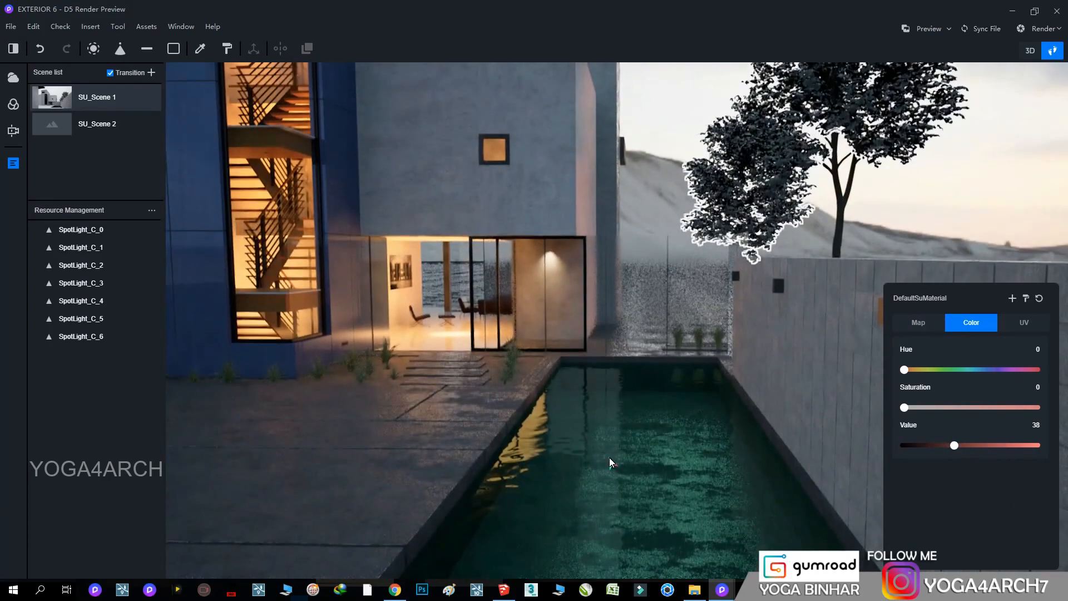
Change the material template of the ring under the boundary wall lamp to Emissive
{"action": "key", "text": "w"}
{"action": "right_click_drag", "start_coordinate": [610, 455], "coordinate": [719, 279]}
{"action": "key", "text": "w"}
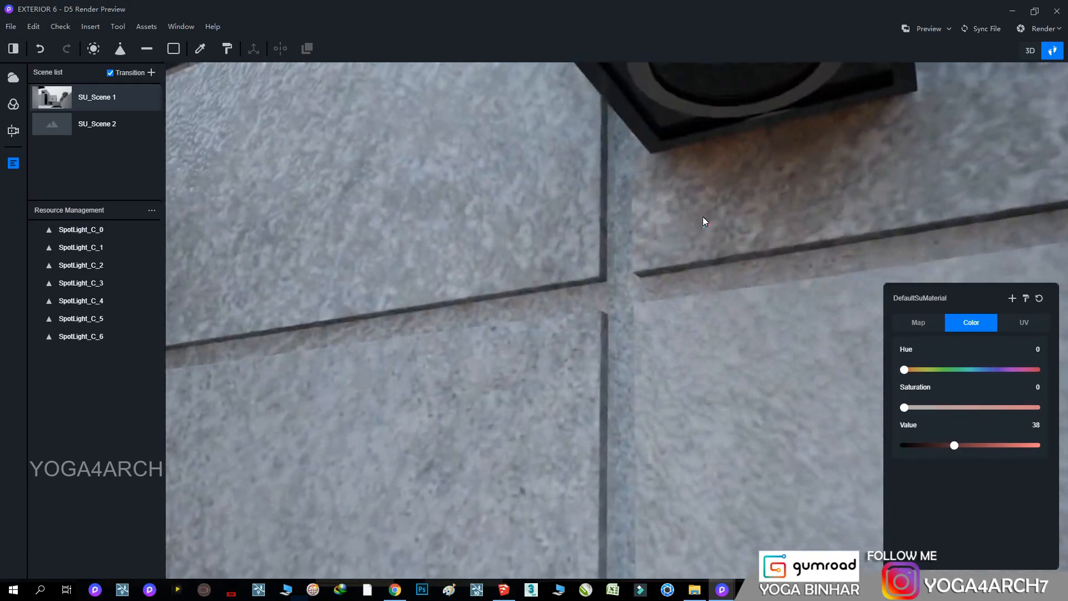
{"action": "right_click_drag", "start_coordinate": [703, 216], "coordinate": [680, 256]}
{"action": "left_click", "coordinate": [699, 260]}
{"action": "left_click", "coordinate": [930, 323]}
{"action": "scroll", "coordinate": [1038, 376], "scroll_direction": "up", "scroll_amount": 2}
{"action": "left_click", "coordinate": [968, 370]}
{"action": "left_click", "coordinate": [978, 426]}
Try a light intensity of 1.0 on the wall lamp's emissive ring and reset it to 0.0
{"action": "key", "text": "s"}
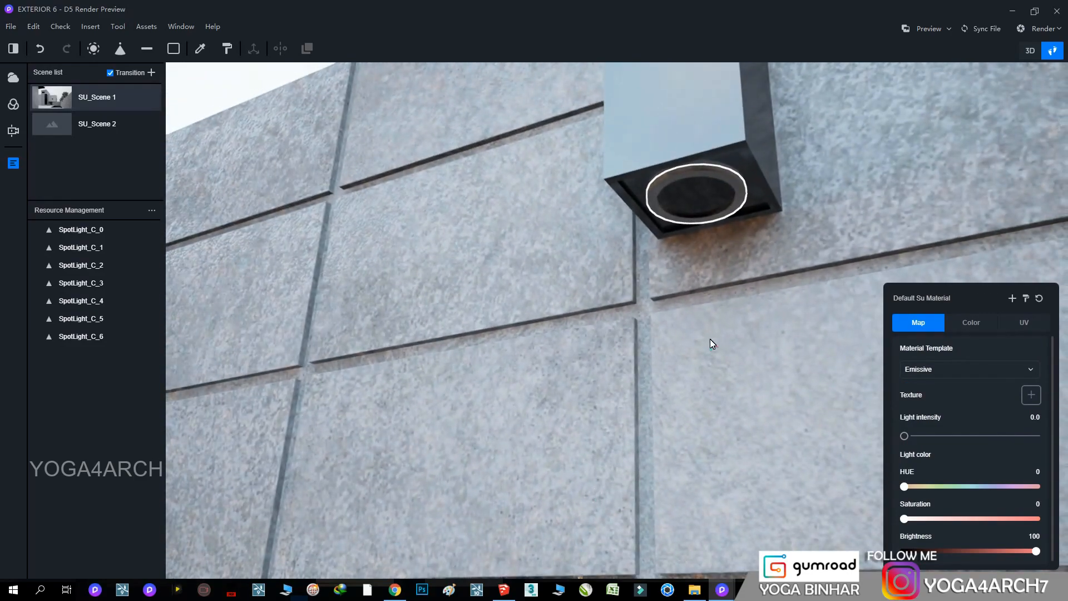
{"action": "left_click", "coordinate": [736, 192]}
{"action": "right_click_drag", "start_coordinate": [736, 195], "coordinate": [640, 273]}
{"action": "left_click", "coordinate": [853, 137]}
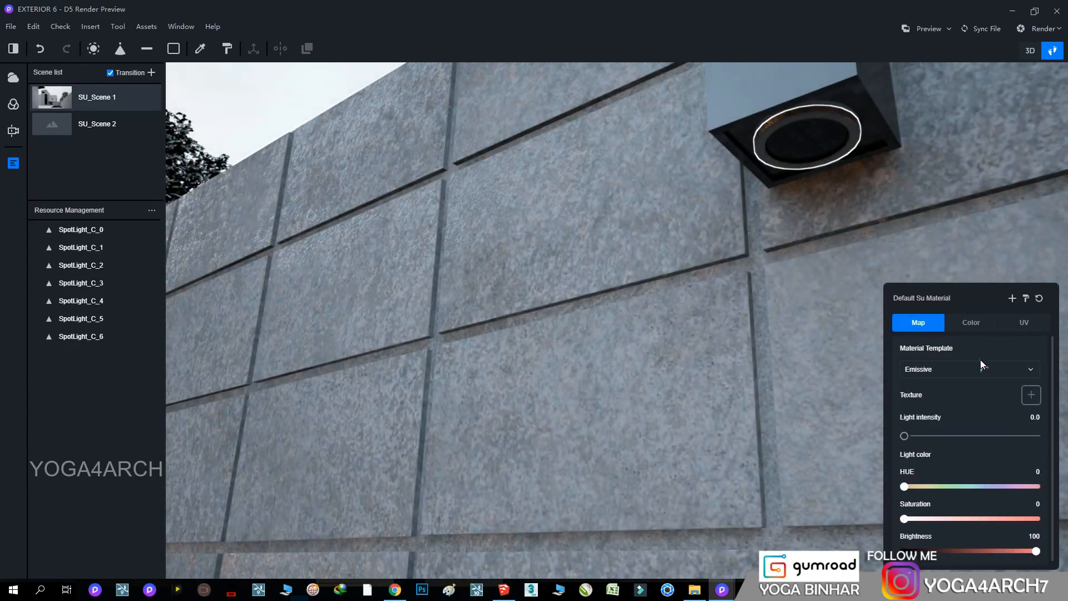
{"action": "scroll", "coordinate": [960, 450], "scroll_direction": "down", "scroll_amount": 1}
{"action": "left_click_drag", "start_coordinate": [905, 430], "coordinate": [918, 429]}
{"action": "right_click_drag", "start_coordinate": [556, 474], "coordinate": [732, 379]}
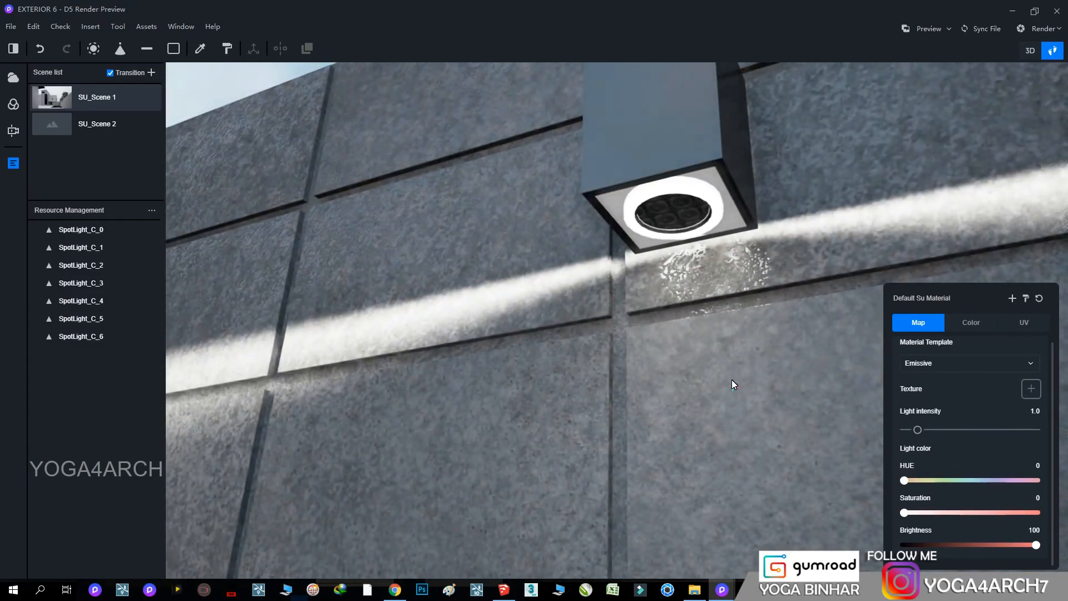
{"action": "left_click_drag", "start_coordinate": [917, 429], "coordinate": [847, 426]}
Place a new spotlight under the boundary wall lamp, shining down the wall
{"action": "scroll", "coordinate": [700, 258], "scroll_direction": "up", "scroll_amount": 3}
{"action": "scroll", "coordinate": [700, 258], "scroll_direction": "up", "scroll_amount": 3}
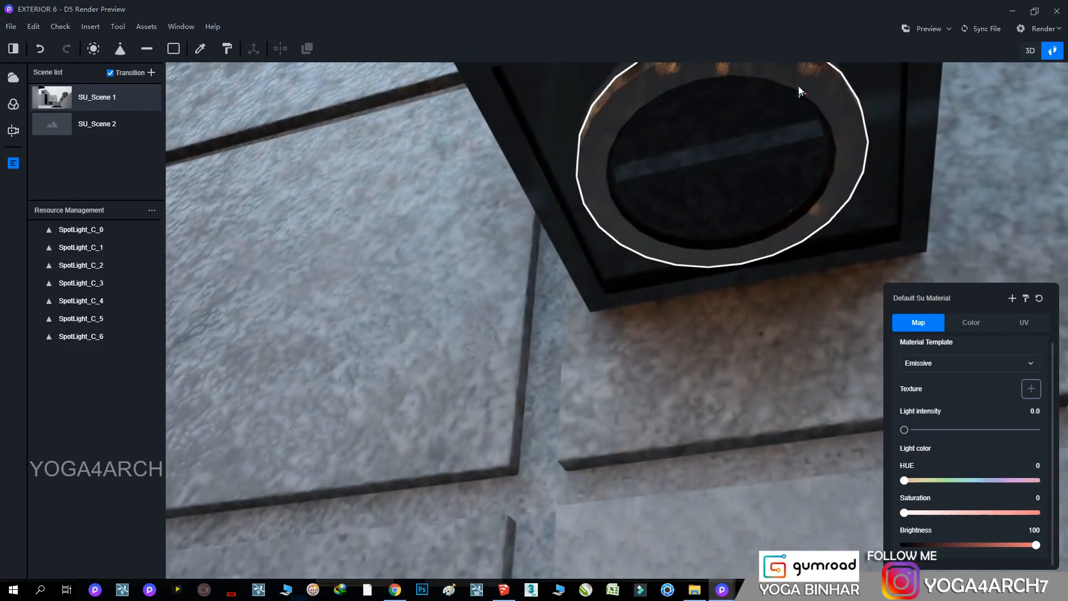
{"action": "left_click", "coordinate": [742, 175]}
{"action": "scroll", "coordinate": [607, 309], "scroll_direction": "down", "scroll_amount": 5}
{"action": "scroll", "coordinate": [669, 404], "scroll_direction": "down", "scroll_amount": 4}
{"action": "left_click", "coordinate": [121, 49]}
{"action": "left_click", "coordinate": [639, 223]}
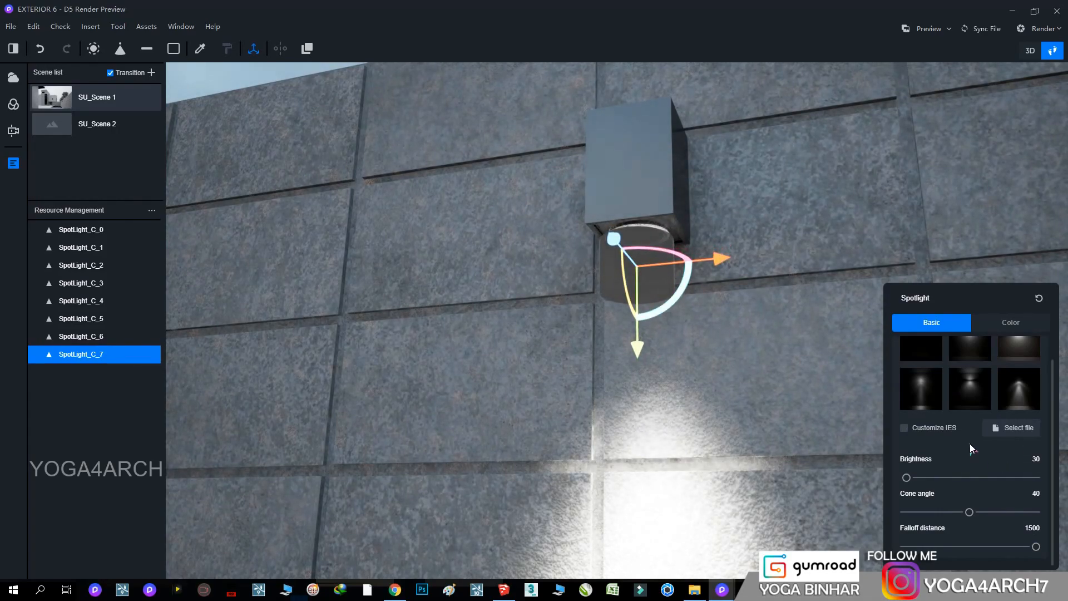
Set the wall lamp spotlight's color temperature to 3200 K and show its basic light settings
{"action": "left_click", "coordinate": [1010, 322]}
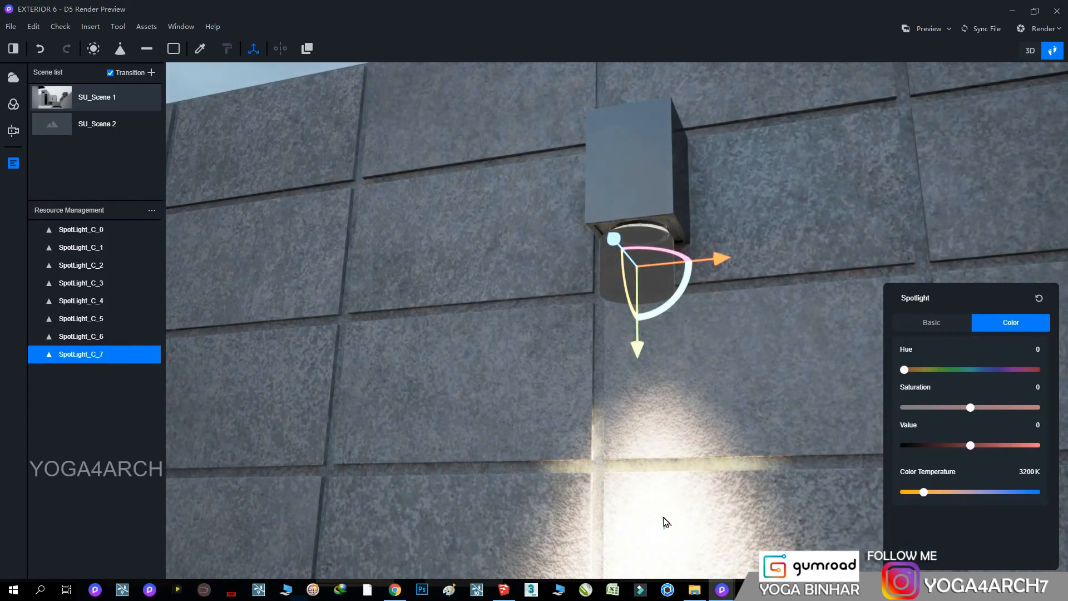
{"action": "scroll", "coordinate": [668, 511], "scroll_direction": "down", "scroll_amount": 2}
{"action": "right_click_drag", "start_coordinate": [669, 511], "coordinate": [713, 446]}
{"action": "scroll", "coordinate": [728, 440], "scroll_direction": "down", "scroll_amount": 3}
{"action": "left_click", "coordinate": [933, 323]}
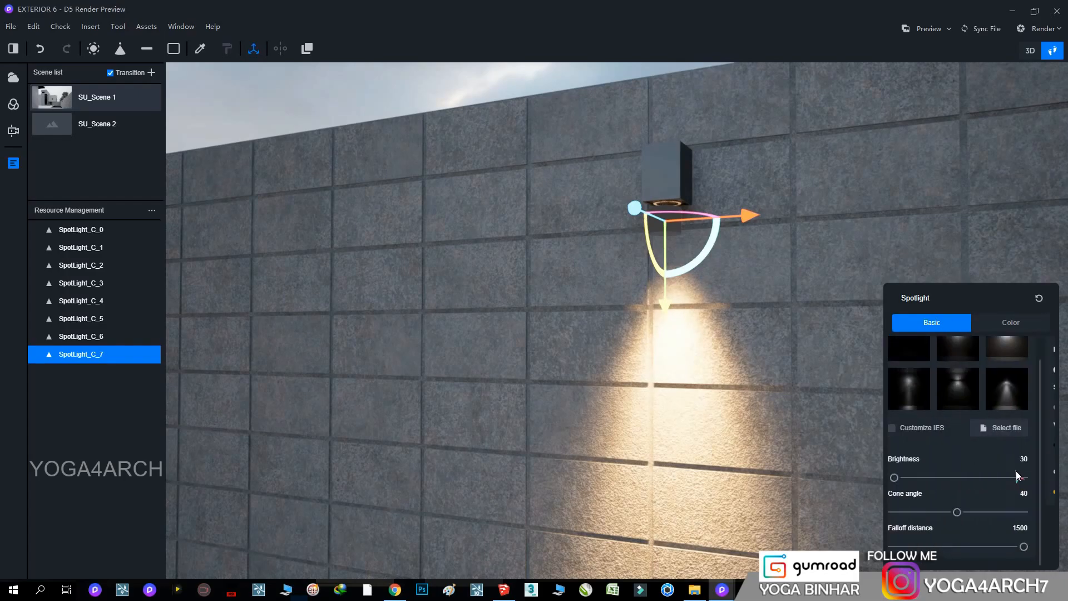
Pick an IES light profile for the boundary wall lamp spotlight and set its brightness to 30
{"action": "right_click_drag", "start_coordinate": [712, 365], "coordinate": [731, 449]}
{"action": "scroll", "coordinate": [736, 394], "scroll_direction": "down", "scroll_amount": 2}
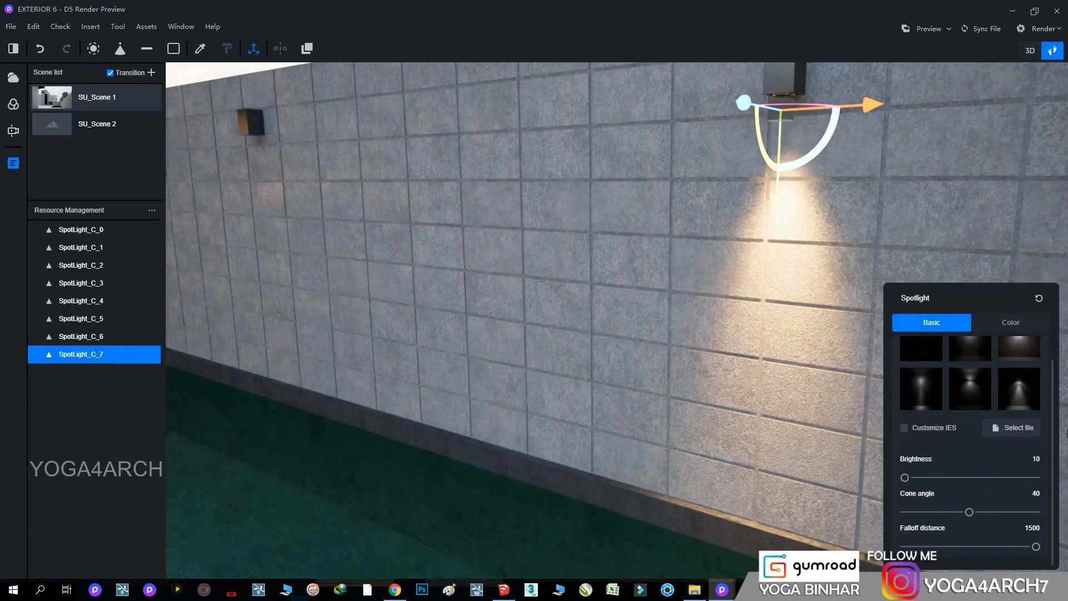
{"action": "left_click", "coordinate": [1017, 391]}
{"action": "scroll", "coordinate": [713, 340], "scroll_direction": "up", "scroll_amount": 1}
{"action": "right_click_drag", "start_coordinate": [819, 389], "coordinate": [870, 359]}
{"action": "right_click_drag", "start_coordinate": [783, 319], "coordinate": [754, 163]}
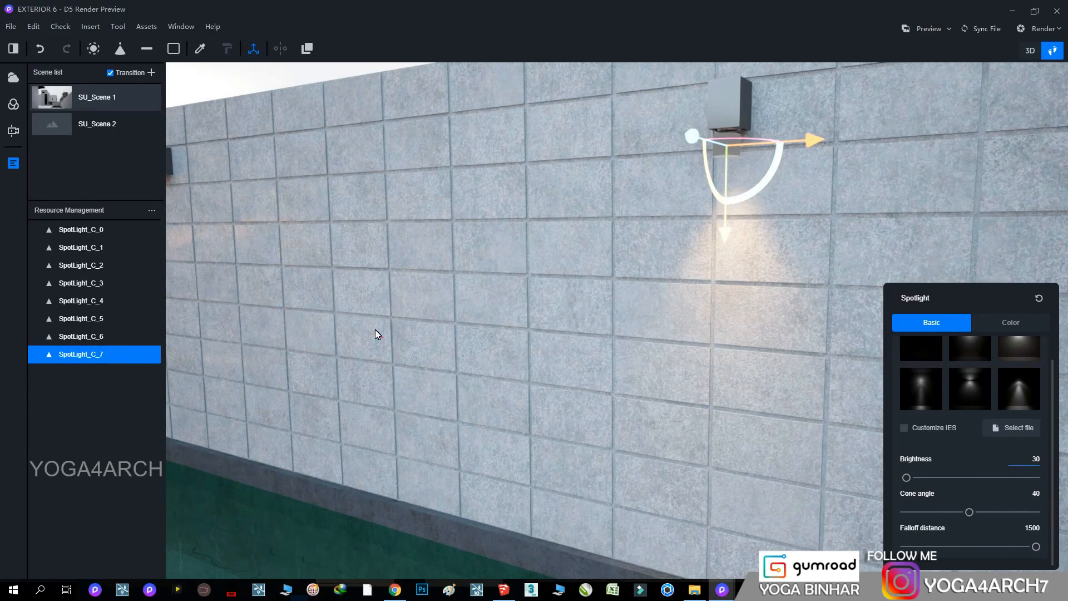
{"action": "scroll", "coordinate": [389, 335], "scroll_direction": "up", "scroll_amount": 1}
Return to the SU_Scene 1 view and set the wall lamp spotlight's brightness to 100
{"action": "left_click", "coordinate": [54, 100]}
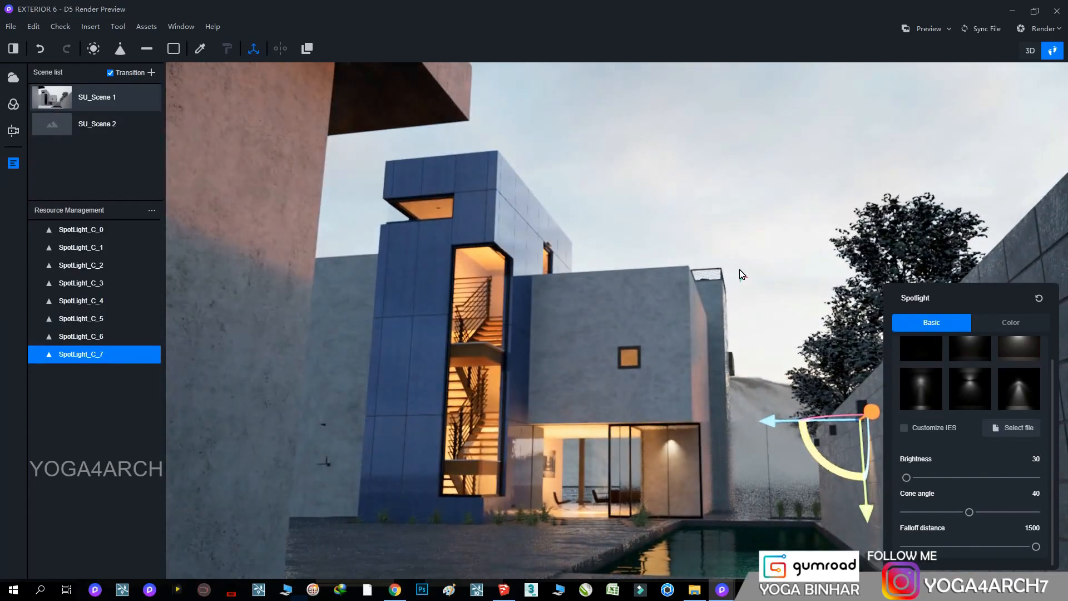
{"action": "left_click", "coordinate": [740, 271]}
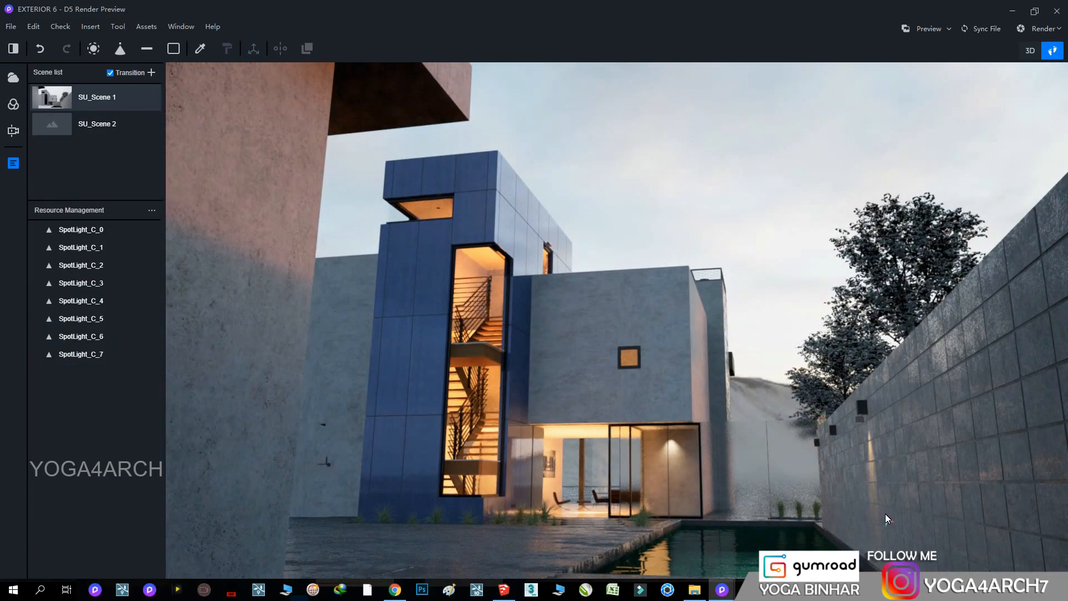
{"action": "left_click", "coordinate": [879, 446]}
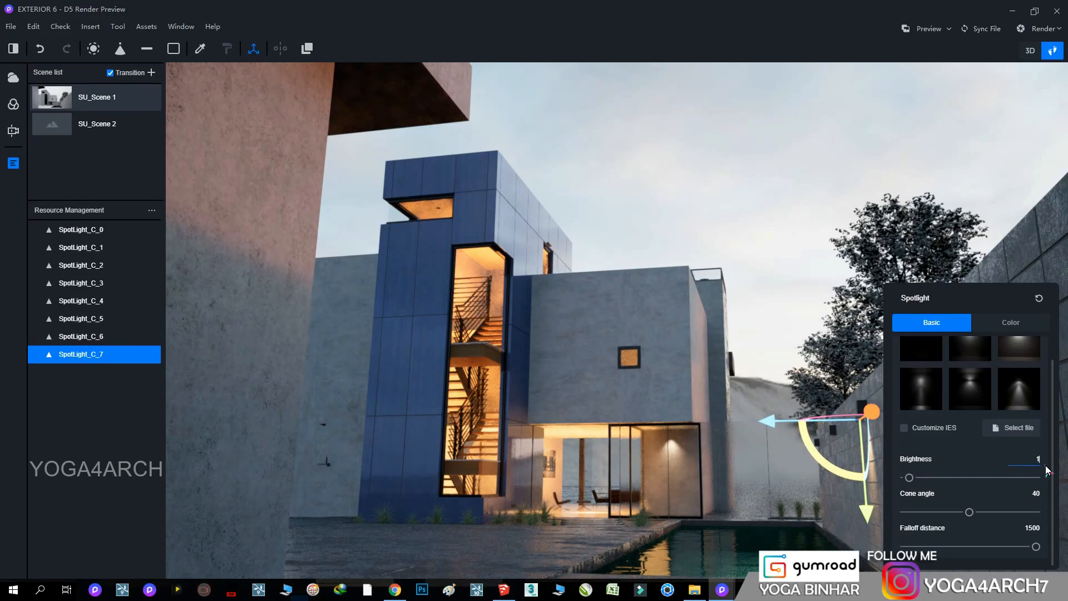
{"action": "left_click", "coordinate": [871, 309]}
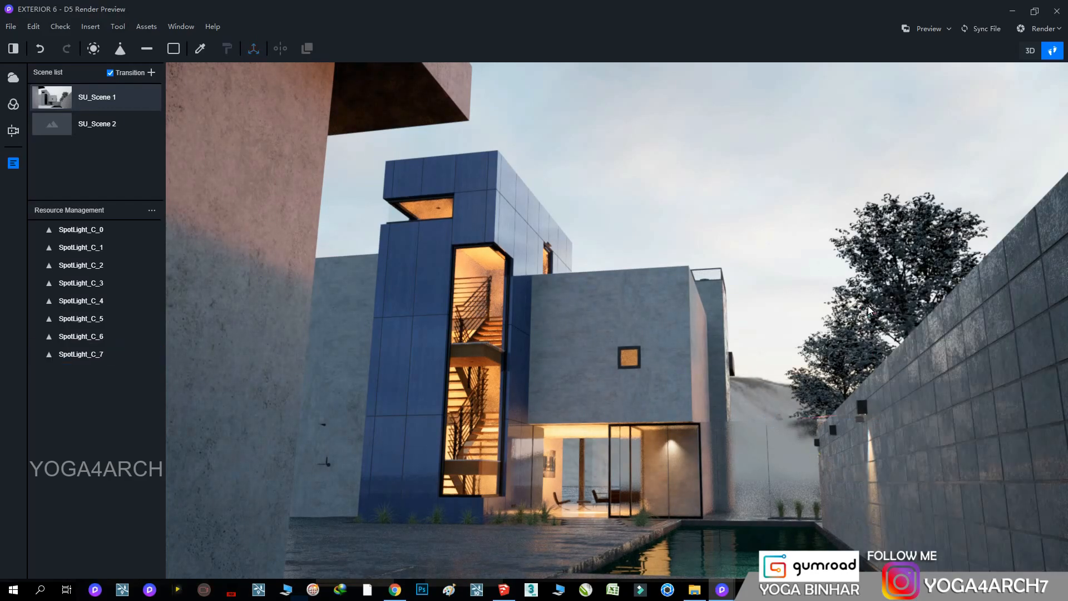
Copy the wall lamp spotlight under the other two lamps along the boundary wall
{"action": "left_click", "coordinate": [858, 418]}
{"action": "right_click_drag", "start_coordinate": [699, 401], "coordinate": [585, 322]}
{"action": "key", "text": "w"}
{"action": "key", "text": "s"}
{"action": "left_click_drag", "start_coordinate": [830, 236], "coordinate": [502, 240]}
{"action": "left_click_drag", "start_coordinate": [676, 236], "coordinate": [376, 244], "text": "alt"}
{"action": "left_click", "coordinate": [726, 136]}
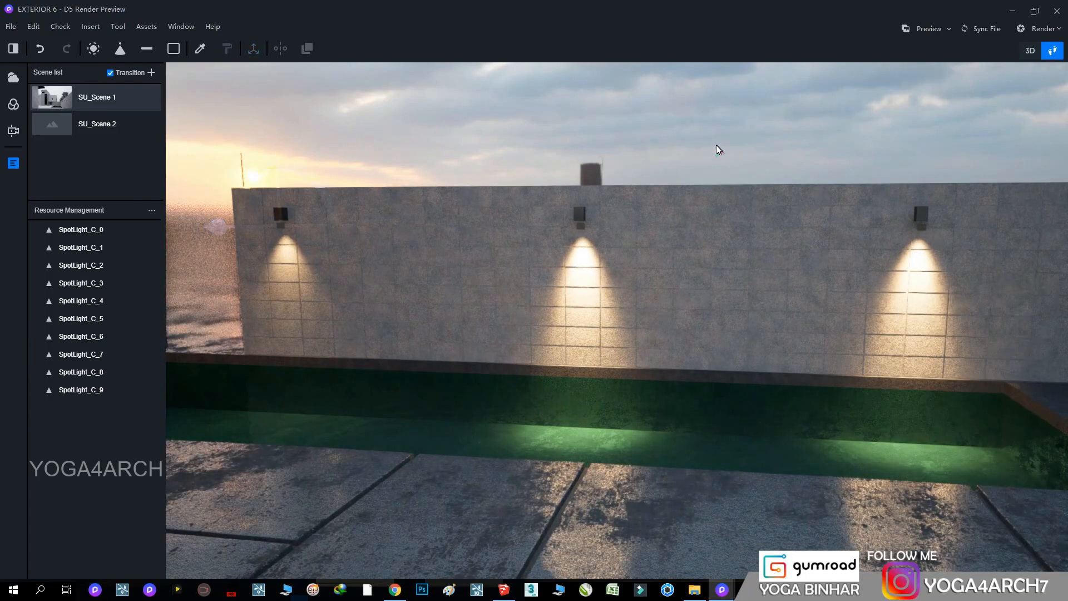
Change the IES light profile of the spotlights under the middle and nearest boundary wall lamps
{"action": "right_click_drag", "start_coordinate": [719, 145], "coordinate": [673, 139]}
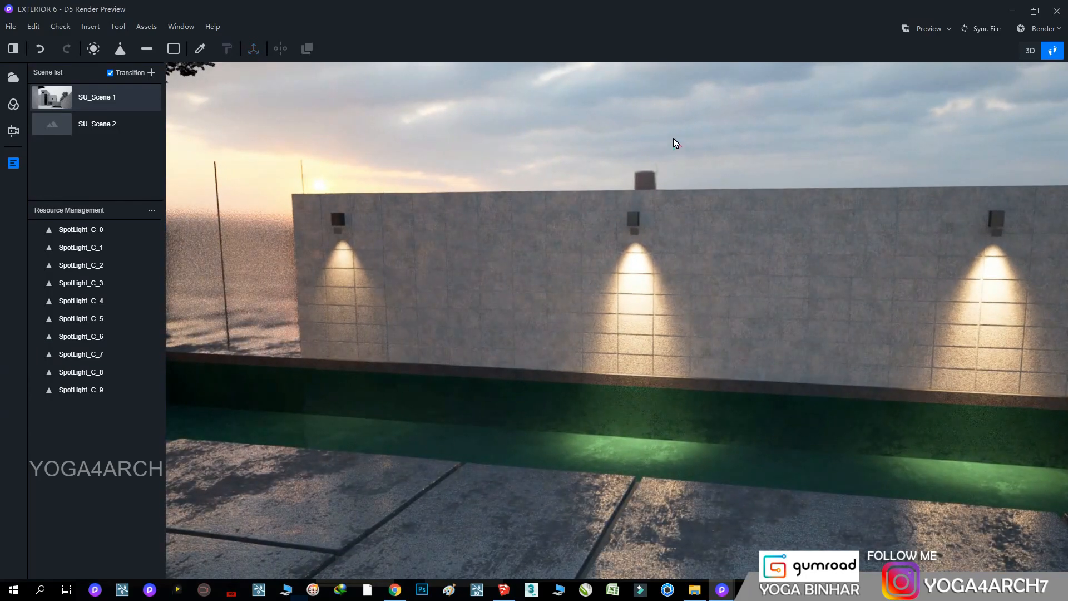
{"action": "right_click_drag", "start_coordinate": [673, 138], "coordinate": [669, 138]}
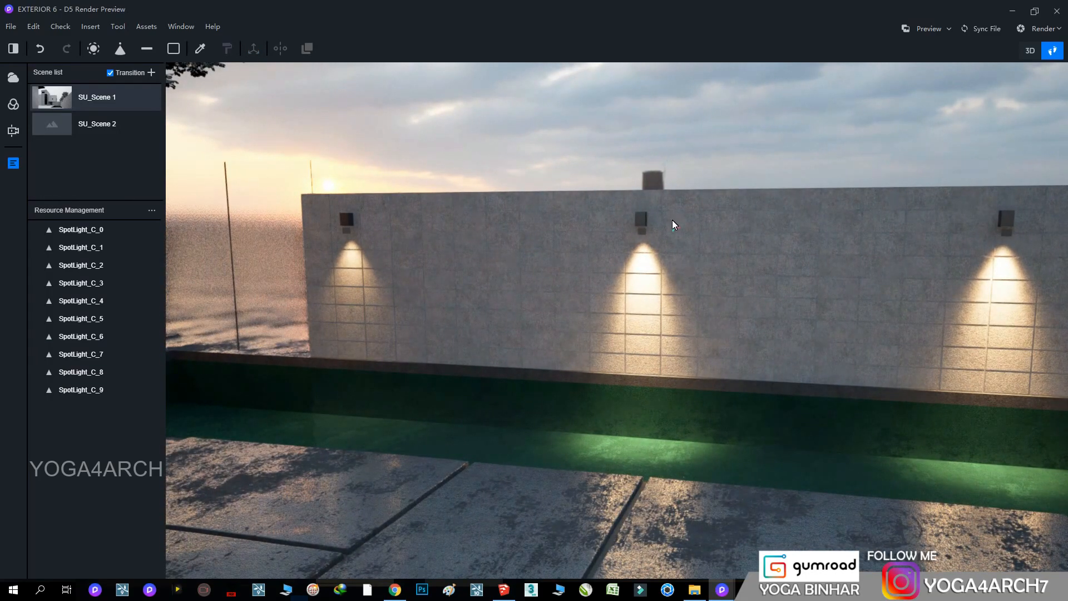
{"action": "left_click", "coordinate": [642, 228]}
{"action": "left_click", "coordinate": [928, 386]}
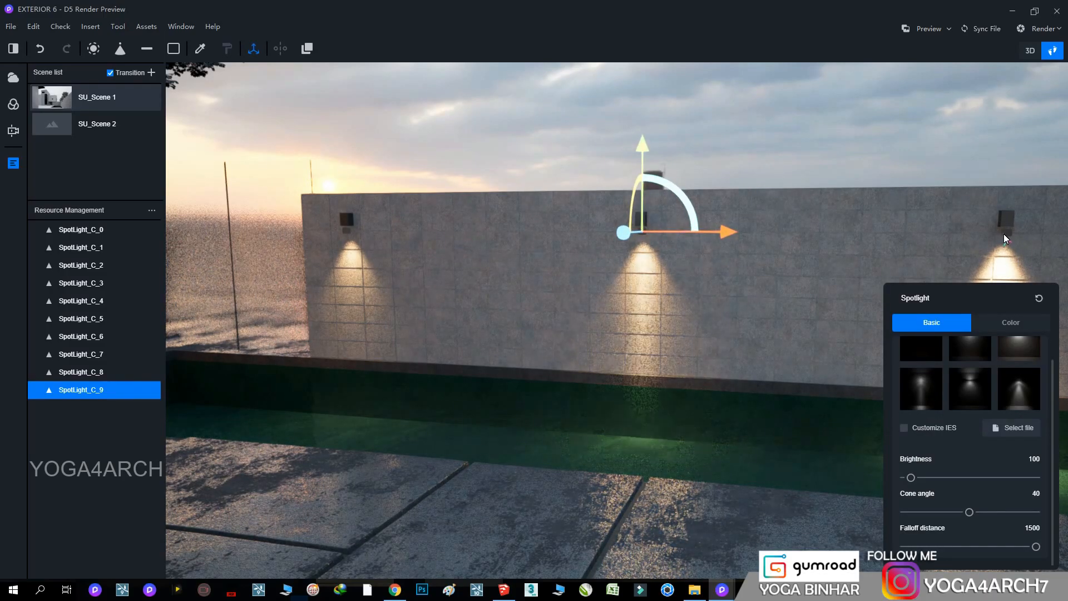
{"action": "left_click", "coordinate": [1004, 234]}
{"action": "left_click", "coordinate": [923, 392]}
{"action": "left_click", "coordinate": [798, 132]}
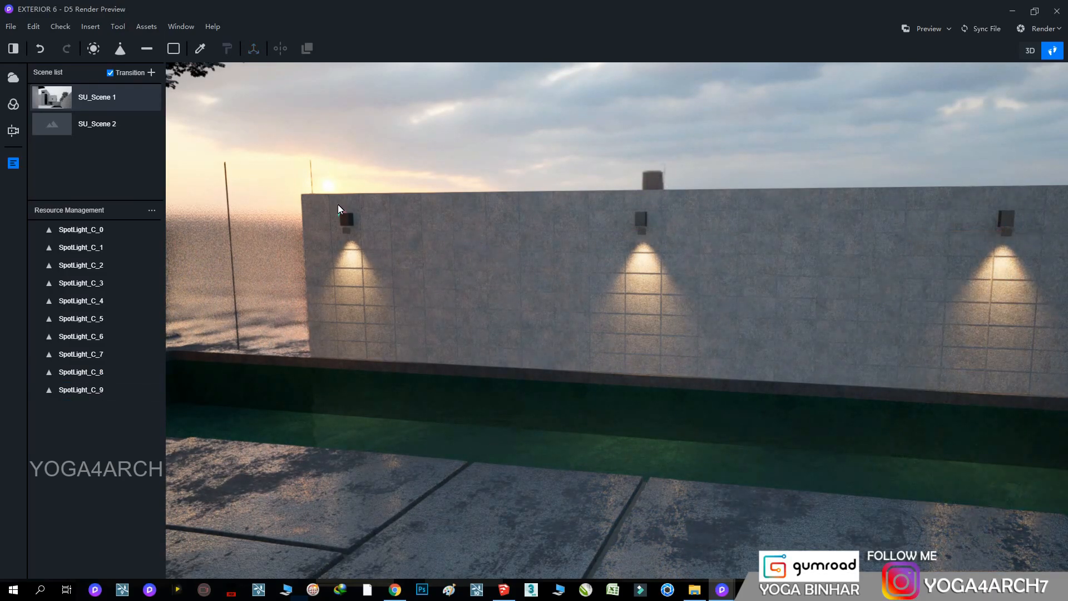
From SU_Scene 1, set the color value of the wall lamp housings' material to 58
{"action": "left_click", "coordinate": [53, 95]}
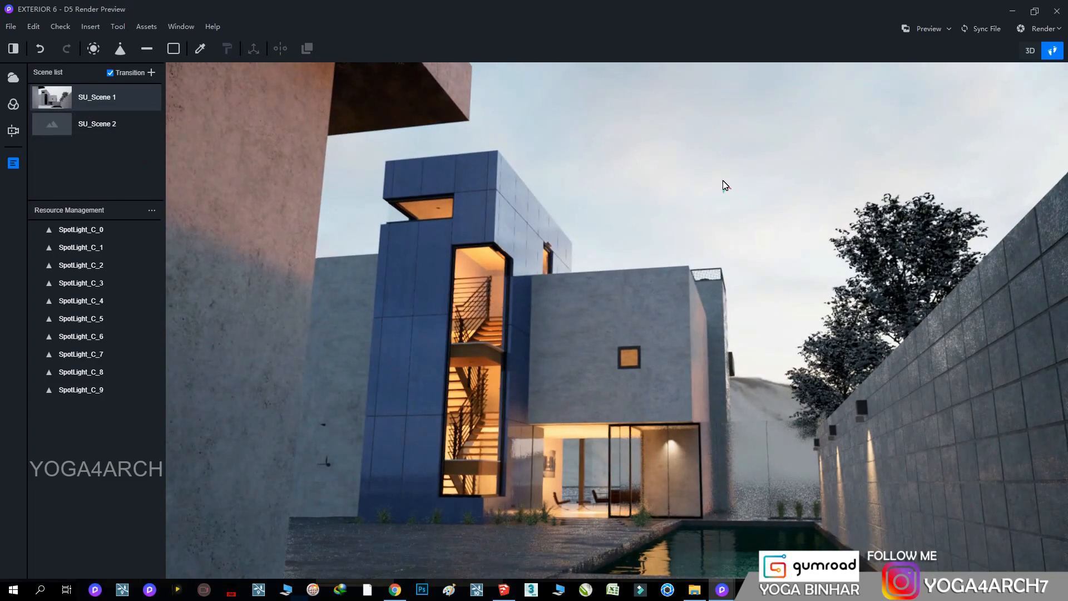
{"action": "left_click", "coordinate": [864, 410]}
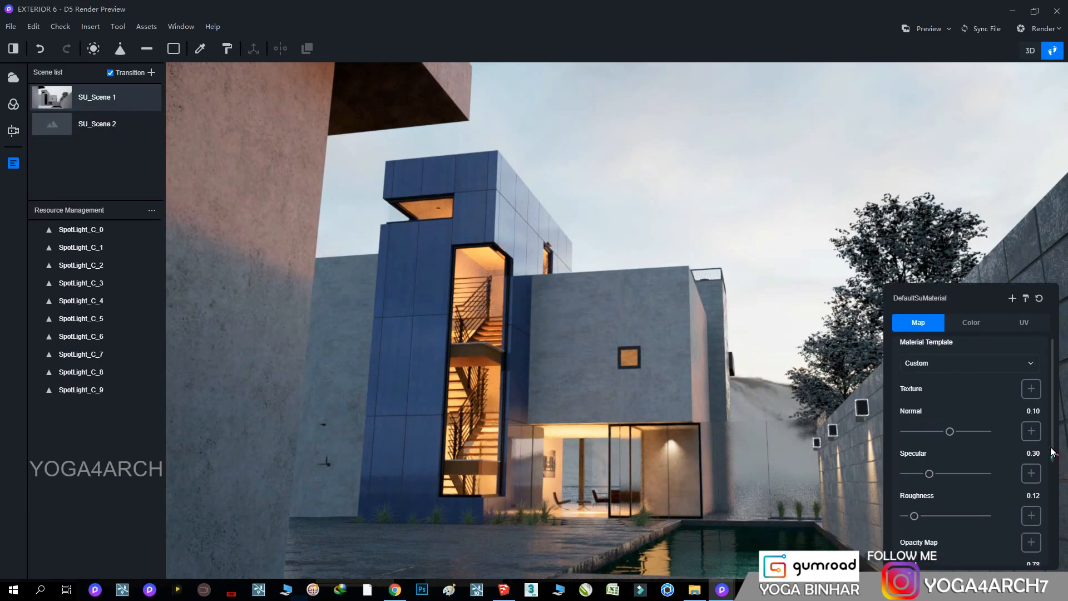
{"action": "left_click_drag", "start_coordinate": [925, 445], "coordinate": [981, 445]}
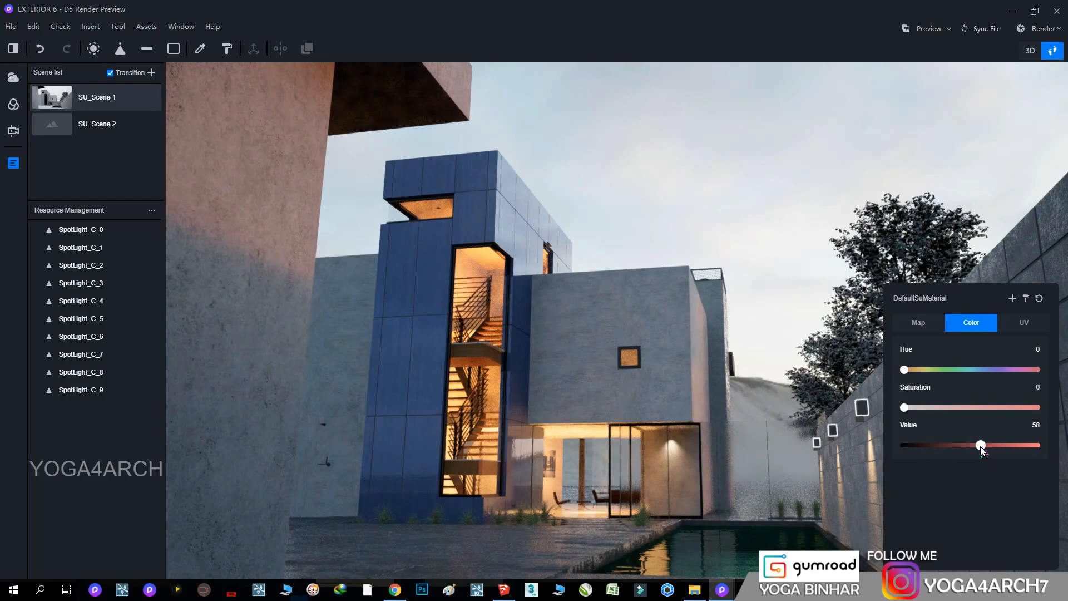
{"action": "left_click", "coordinate": [745, 192]}
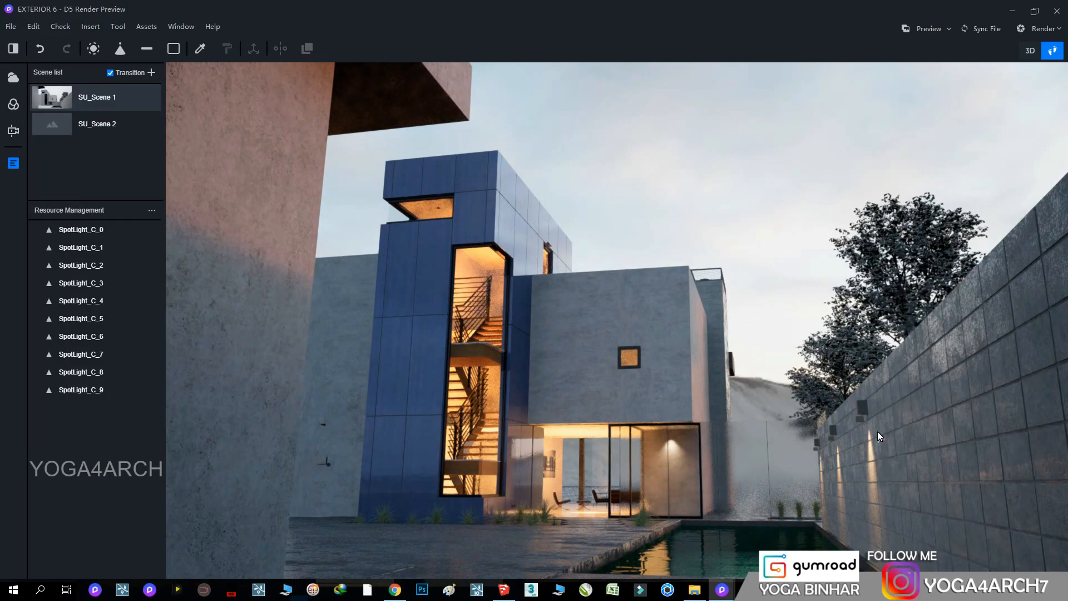
Raise the roughness of the wall lamp housings' material to the maximum
{"action": "left_click", "coordinate": [863, 410]}
{"action": "left_click_drag", "start_coordinate": [914, 517], "coordinate": [996, 520]}
{"action": "scroll", "coordinate": [905, 517], "scroll_direction": "down", "scroll_amount": 1}
{"action": "left_click", "coordinate": [716, 226]}
Set the transparency of the Blue Curtain Glass material beyond the pool to 0.97
{"action": "left_click", "coordinate": [742, 446]}
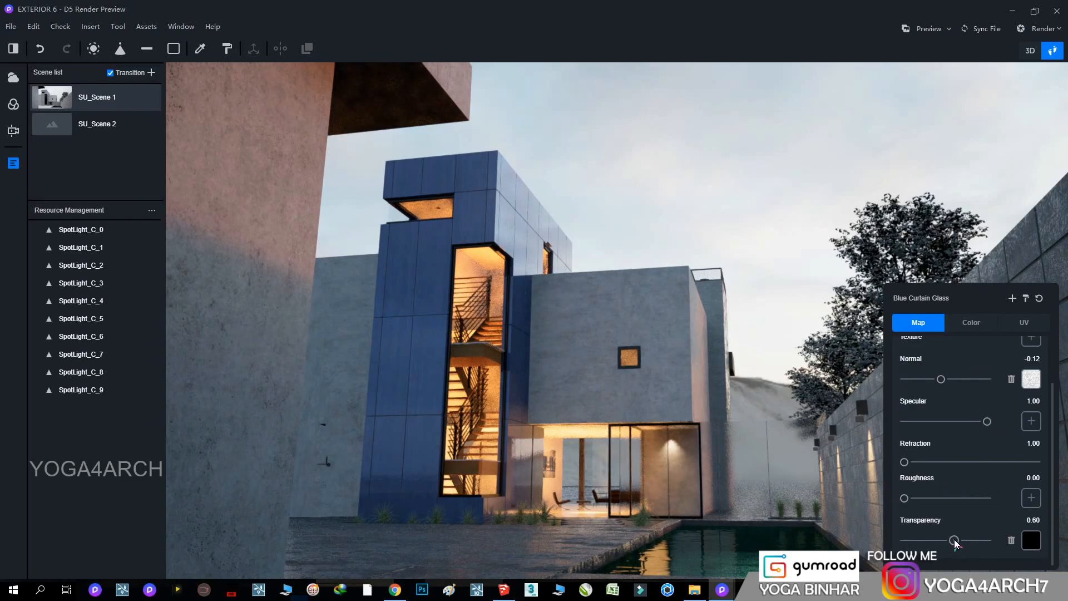
{"action": "left_click_drag", "start_coordinate": [955, 542], "coordinate": [984, 542]}
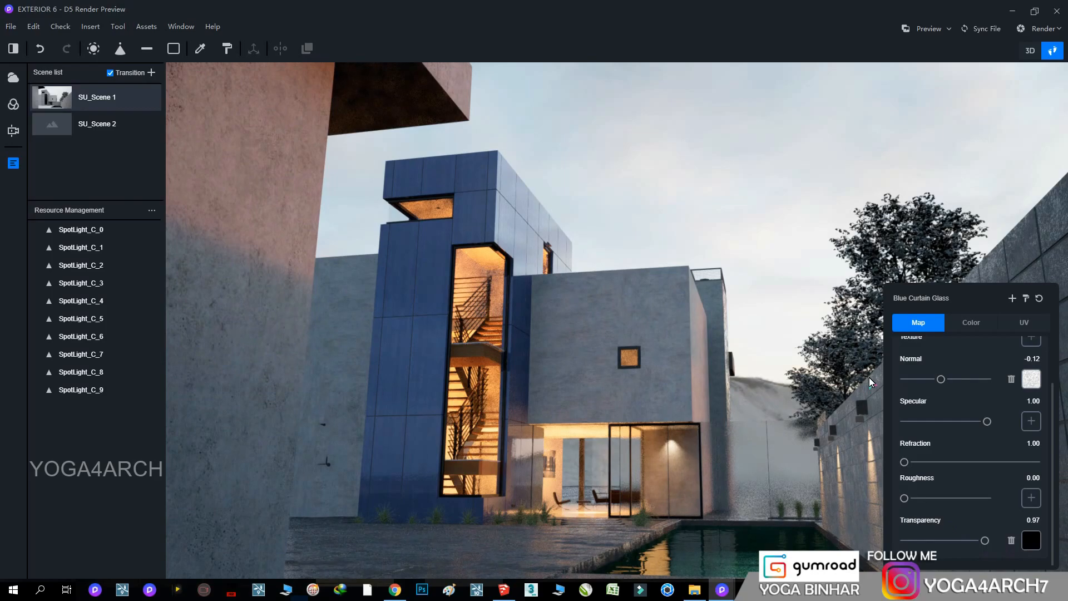
{"action": "left_click", "coordinate": [751, 186]}
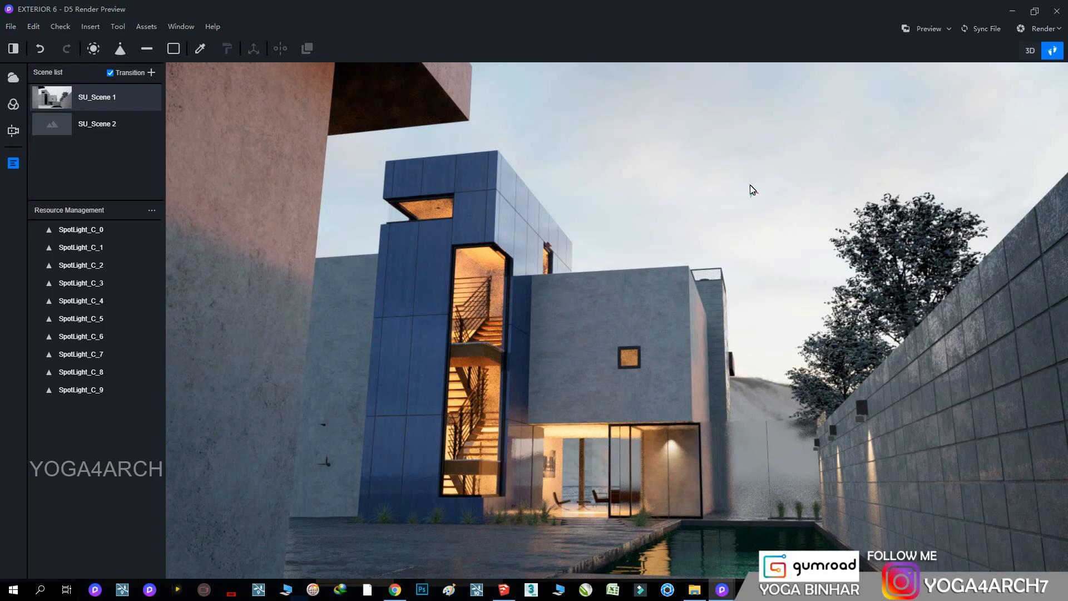
Set the tree foliage material's roughness to 0.39, specular to 0.02 and normal to 0.03
{"action": "left_click", "coordinate": [918, 249]}
{"action": "left_click_drag", "start_coordinate": [927, 449], "coordinate": [936, 449]}
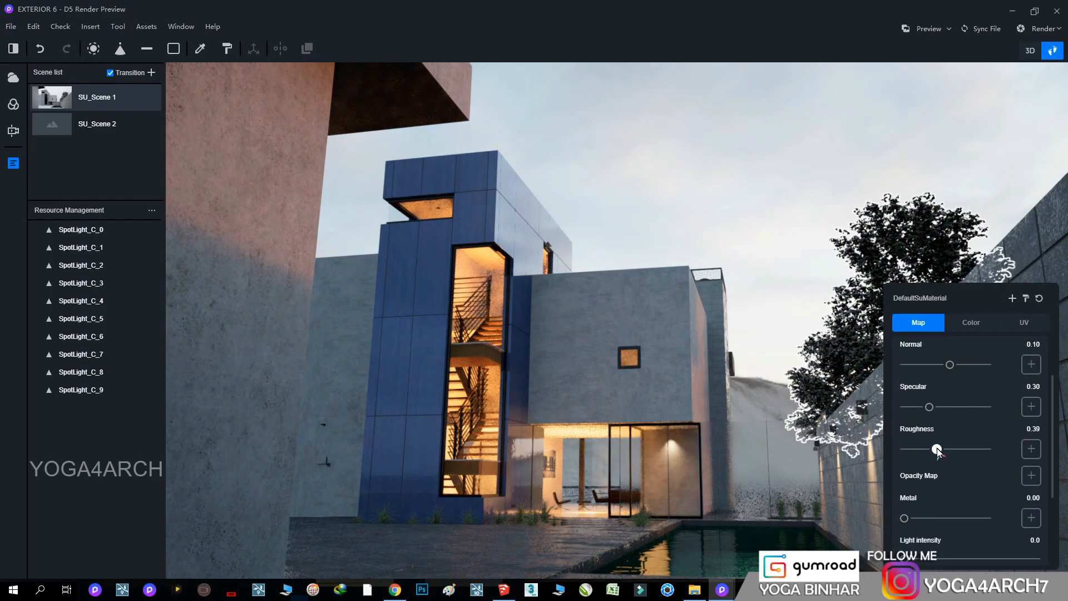
{"action": "left_click_drag", "start_coordinate": [930, 407], "coordinate": [907, 409]}
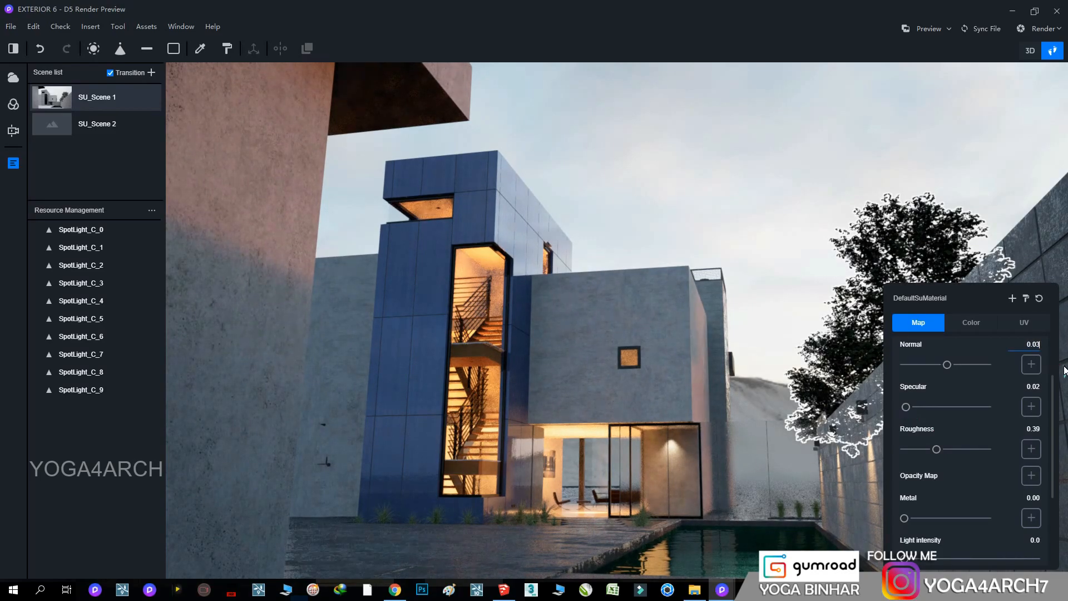
{"action": "left_click", "coordinate": [779, 182]}
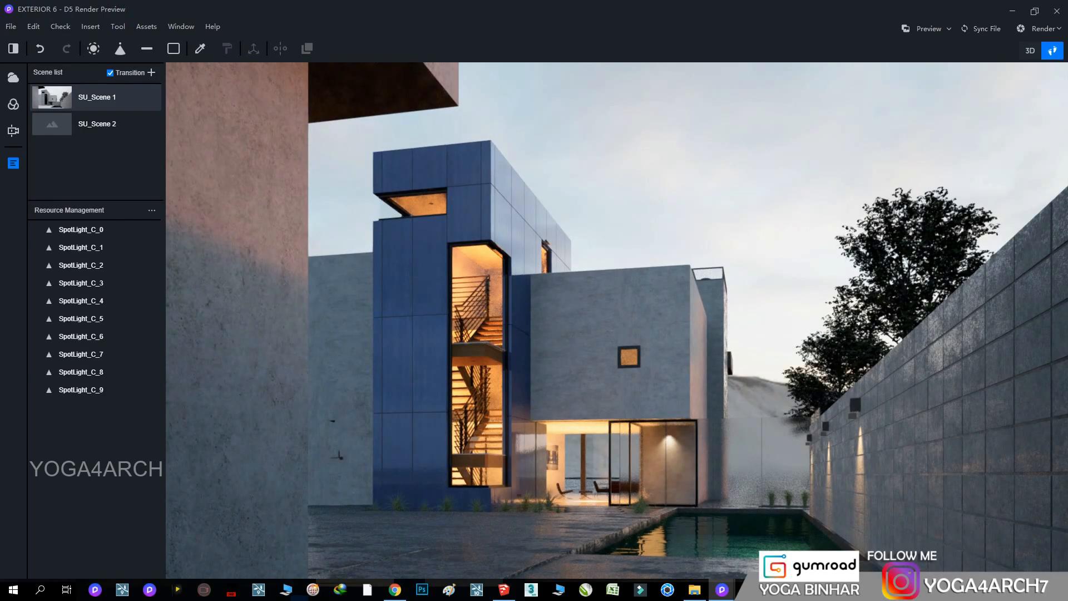
Set the specular of the dark paving material beside the pool to 0.12 and save the project
{"action": "left_click", "coordinate": [557, 542]}
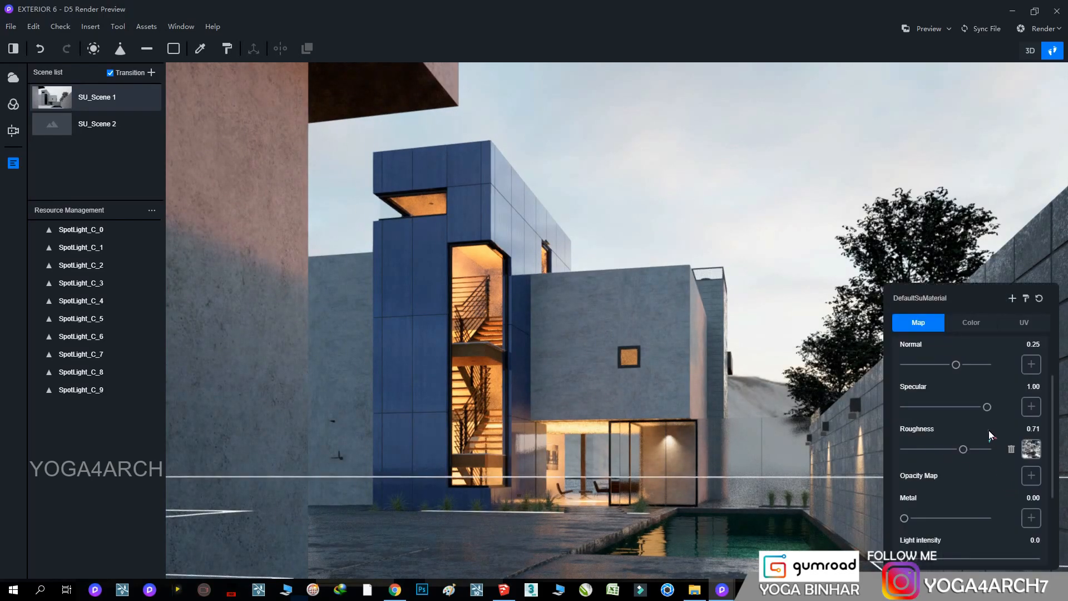
{"action": "left_click_drag", "start_coordinate": [983, 407], "coordinate": [917, 411]}
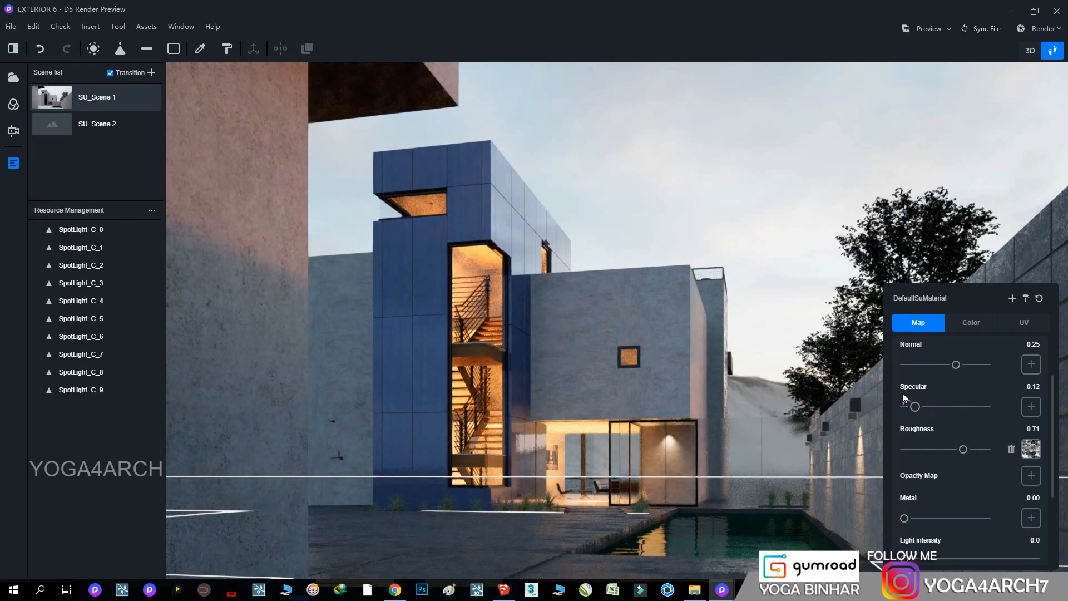
{"action": "left_click", "coordinate": [816, 276]}
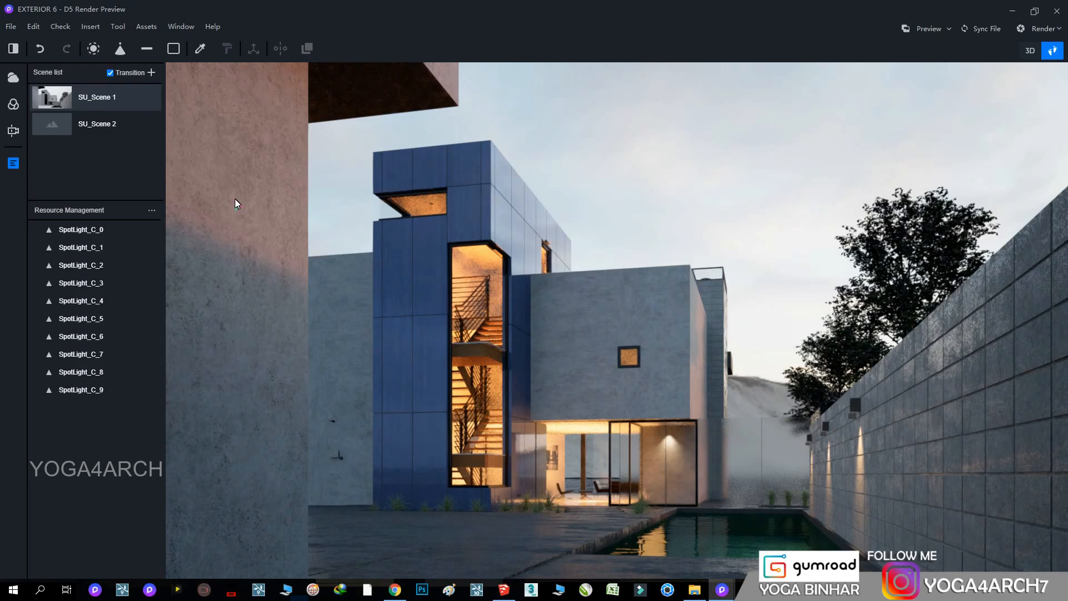
{"action": "left_click", "coordinate": [8, 28]}
{"action": "left_click", "coordinate": [28, 47]}
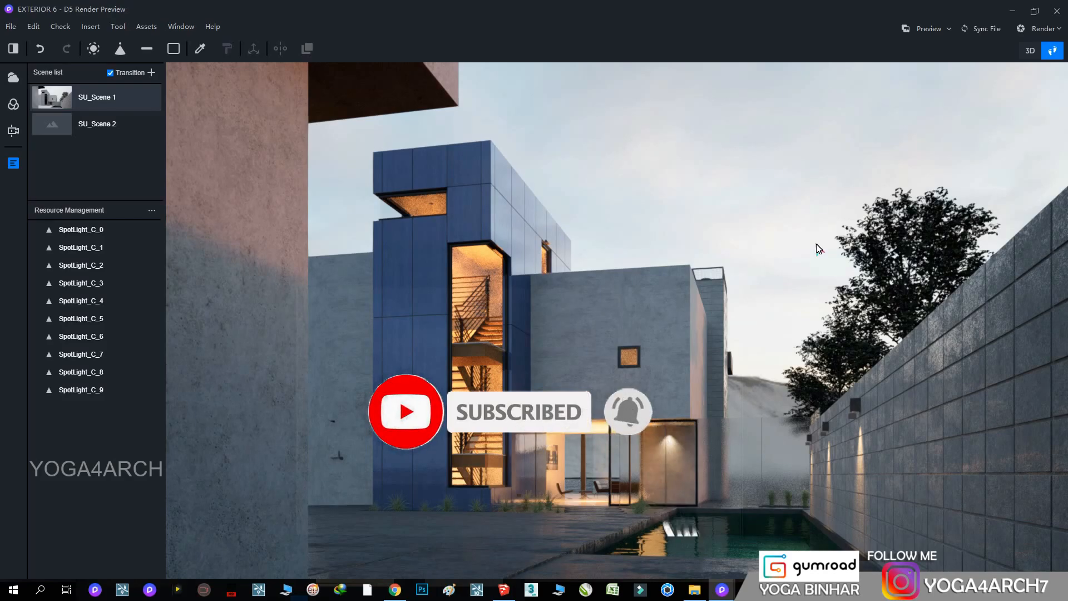
Set up a photo render with a custom size of 3500 by 2000 pixels
{"action": "left_click", "coordinate": [1043, 29]}
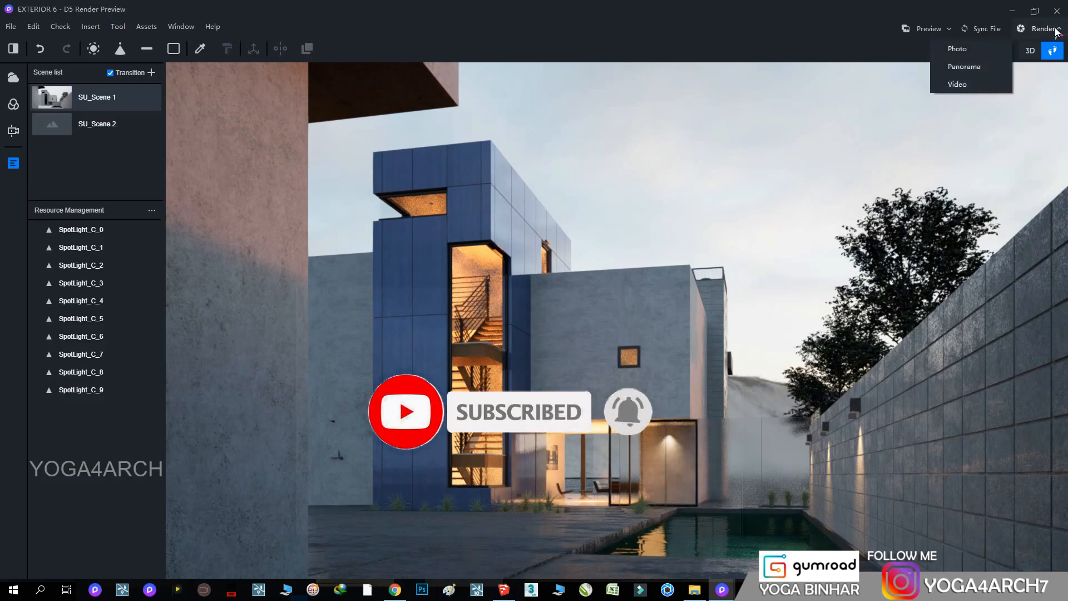
{"action": "left_click", "coordinate": [957, 49]}
{"action": "double_click", "coordinate": [954, 441]}
{"action": "type", "text": "3500"}
{"action": "double_click", "coordinate": [1007, 441]}
{"action": "type", "text": "200"}
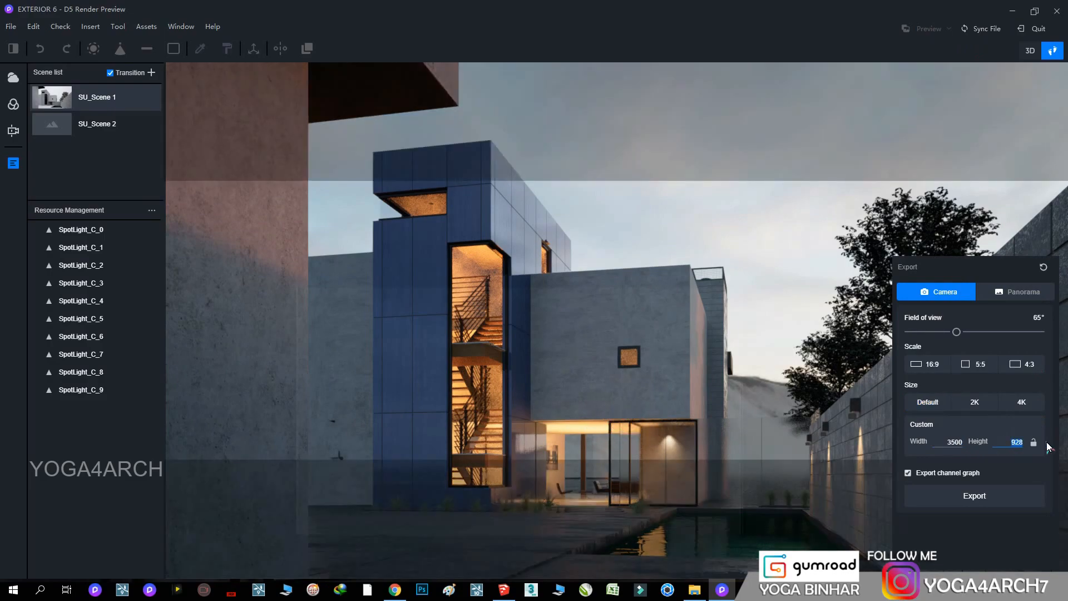
{"action": "type", "text": "0"}
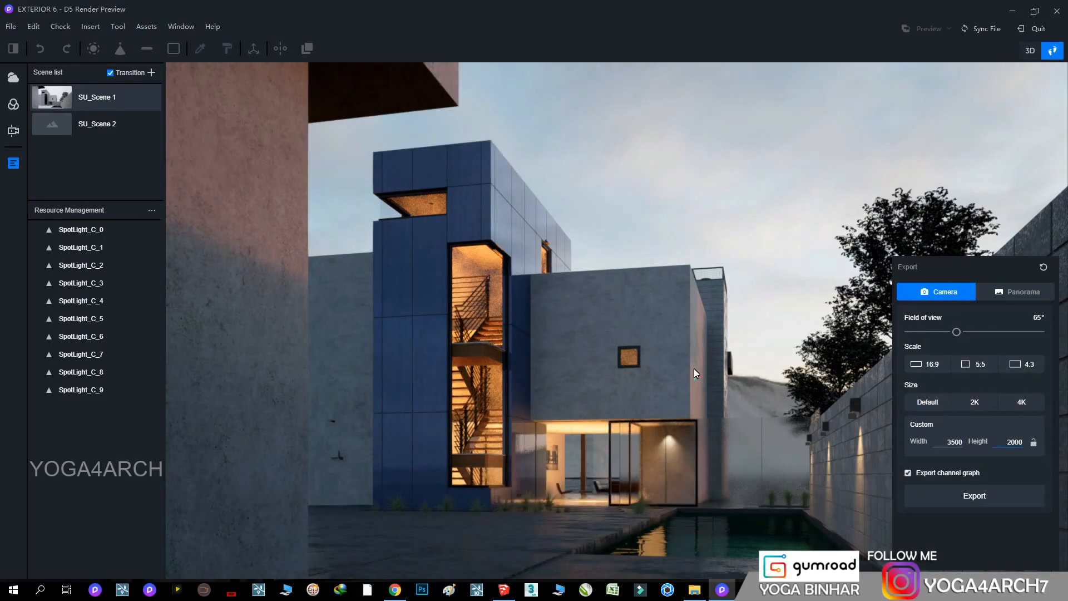
Export the photo render as PNG file 1 in the EXTERIOR 6 folder on drive E
{"action": "left_click", "coordinate": [973, 495]}
{"action": "left_click", "coordinate": [164, 237]}
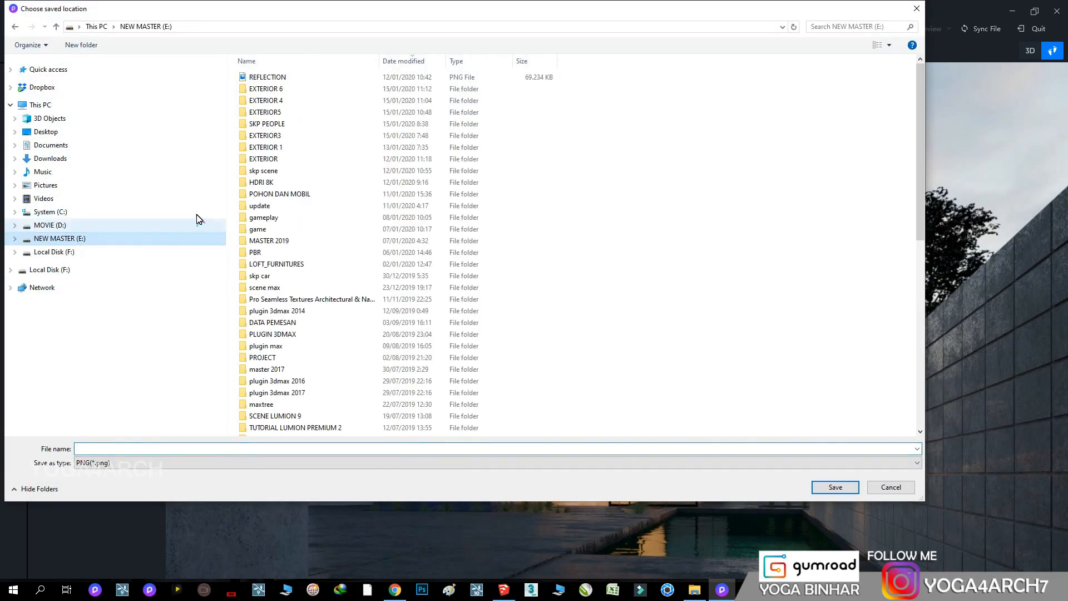
{"action": "double_click", "coordinate": [274, 98]}
{"action": "left_click", "coordinate": [241, 448]}
{"action": "type", "text": "1"}
{"action": "key", "text": "Return"}
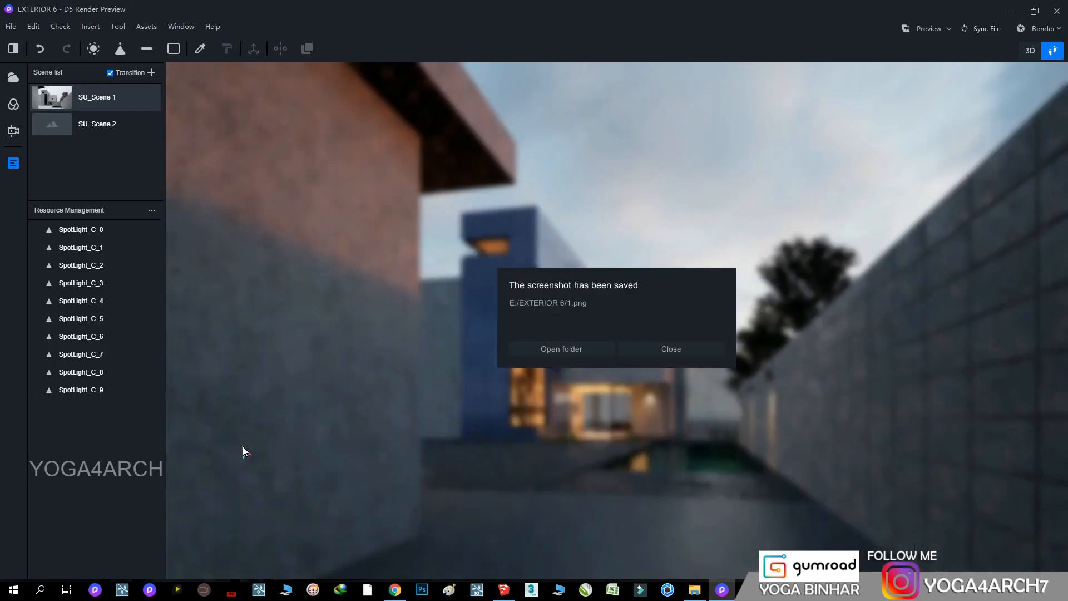
View the exported 1.png from its folder, close it and dismiss the saved-file dialog
{"action": "left_click", "coordinate": [589, 341]}
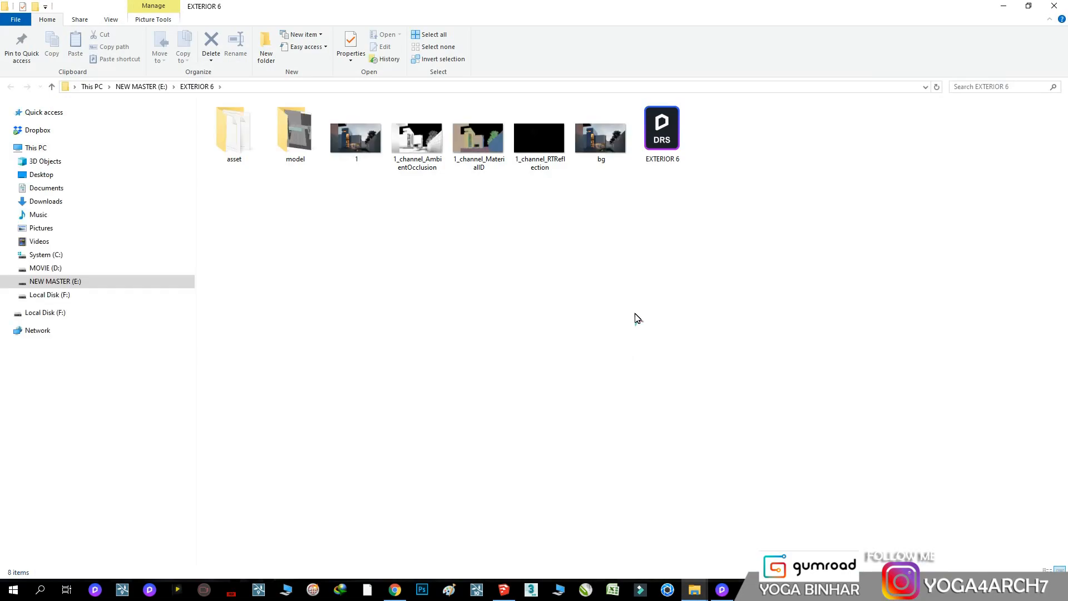
{"action": "double_click", "coordinate": [356, 138]}
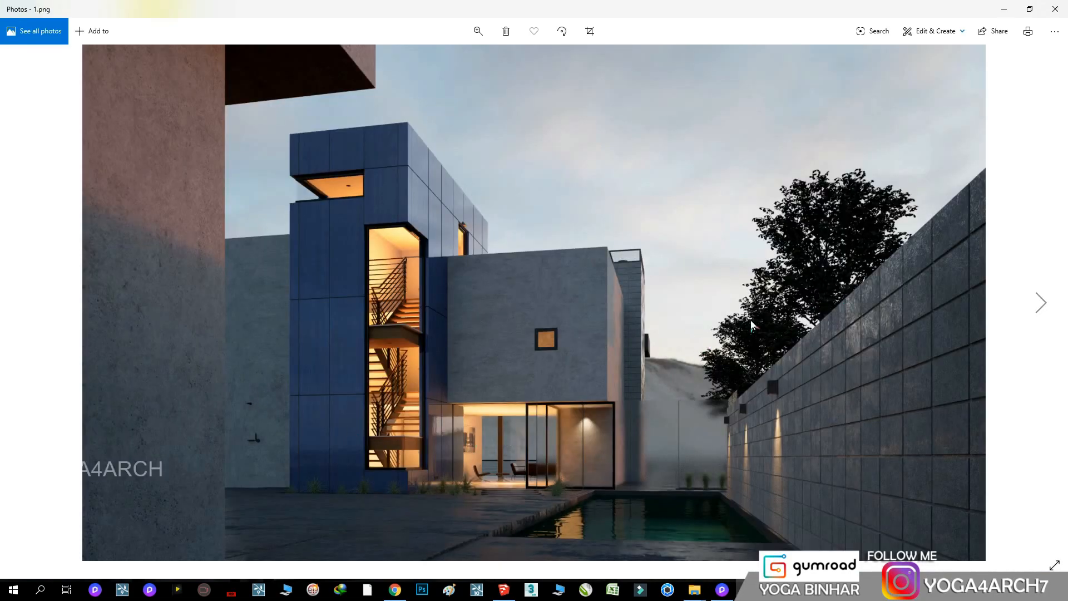
{"action": "left_click", "coordinate": [1055, 9]}
{"action": "left_click", "coordinate": [1000, 7]}
{"action": "left_click", "coordinate": [675, 349]}
Save the project as EXTERIOR 6 and close D5 Render
{"action": "left_click", "coordinate": [9, 27]}
{"action": "left_click", "coordinate": [30, 49]}
{"action": "left_click", "coordinate": [1057, 10]}
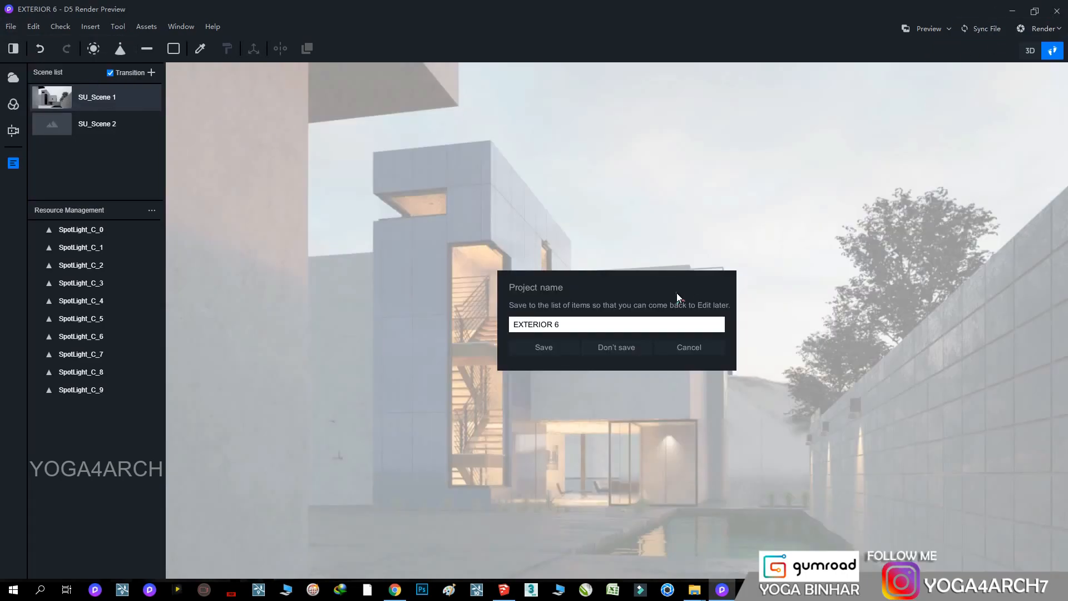
{"action": "left_click", "coordinate": [548, 352]}
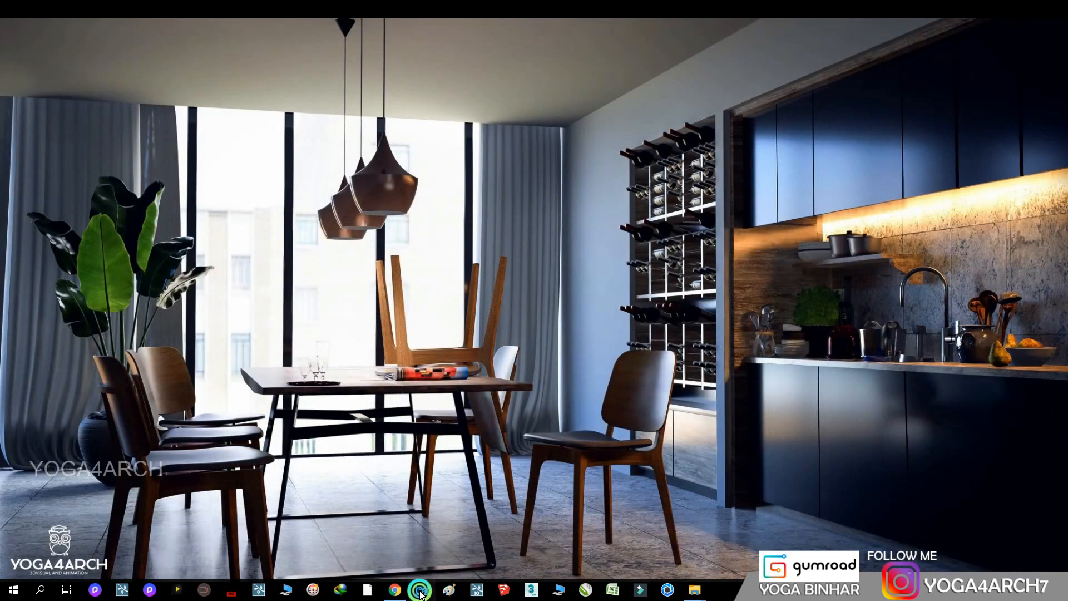
Launch Adobe Photoshop
{"action": "left_click", "coordinate": [421, 591]}
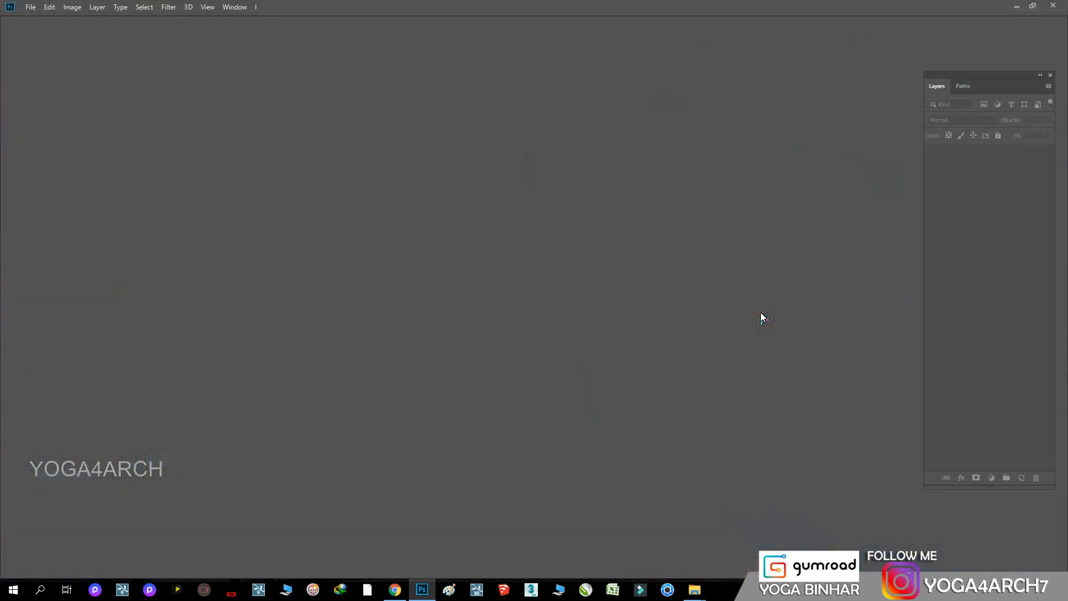
Open the render 1 and its AmbientOcclusion, MaterialID and RTReflection channel images from the EXTERIOR 6 folder
{"action": "left_click", "coordinate": [31, 7]}
{"action": "left_click", "coordinate": [39, 31]}
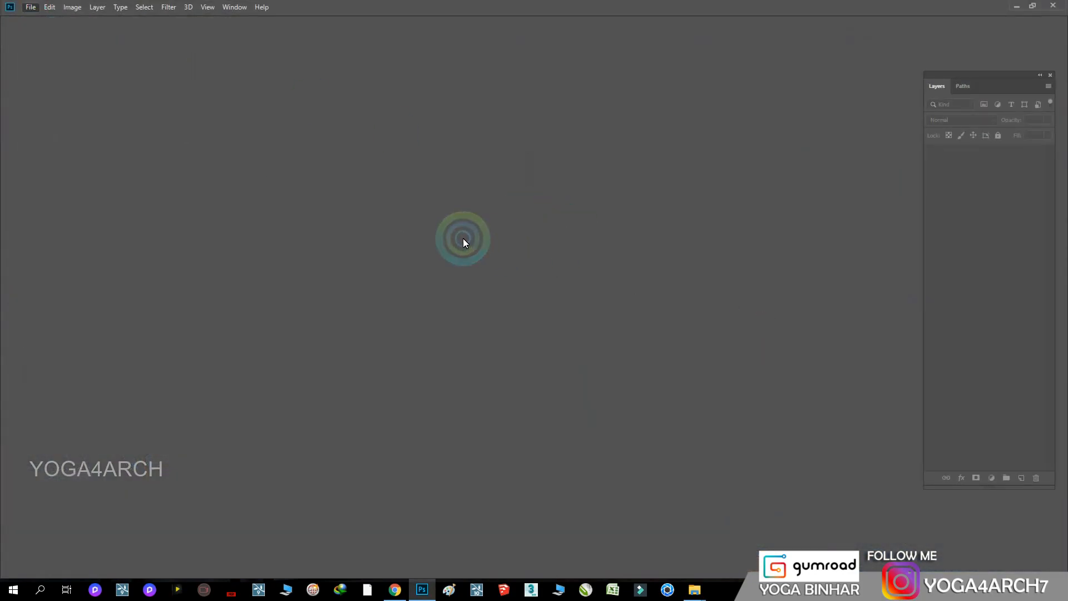
{"action": "double_click", "coordinate": [361, 160]}
{"action": "left_click_drag", "start_coordinate": [475, 129], "coordinate": [702, 197]}
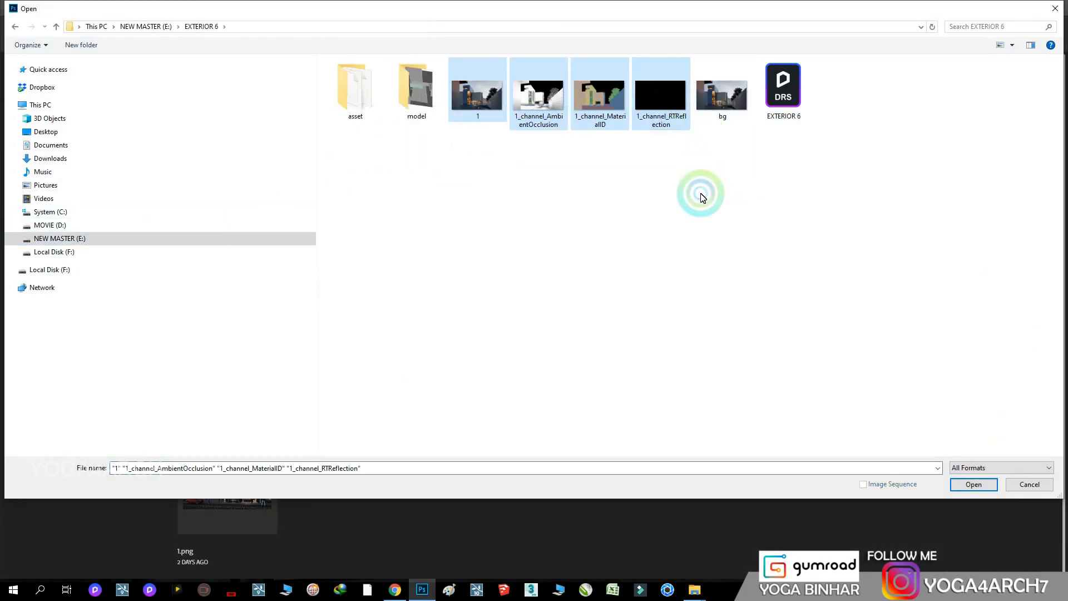
{"action": "left_click", "coordinate": [972, 484]}
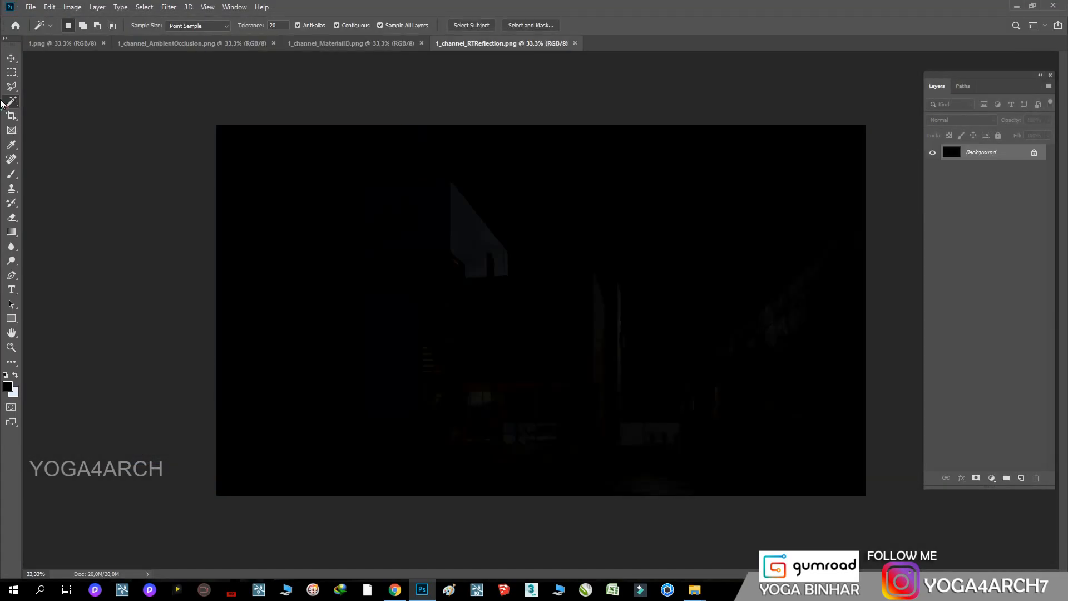
Review the opened images and bring the RTReflection channel into 1.png as a new layer aligned to the canvas
{"action": "left_click", "coordinate": [10, 59]}
{"action": "left_click", "coordinate": [49, 43]}
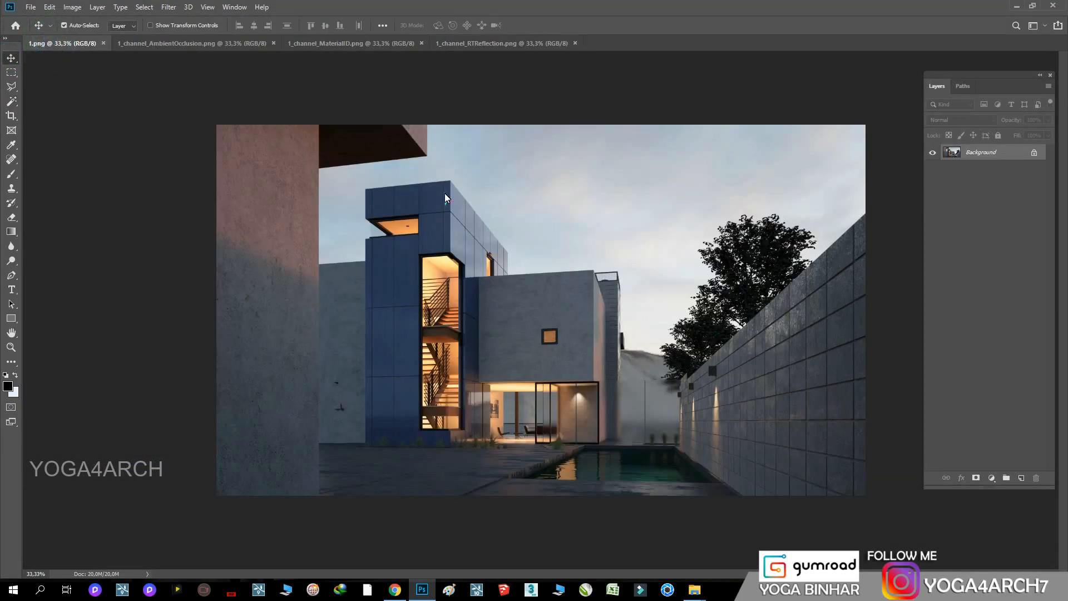
{"action": "left_click", "coordinate": [148, 43]}
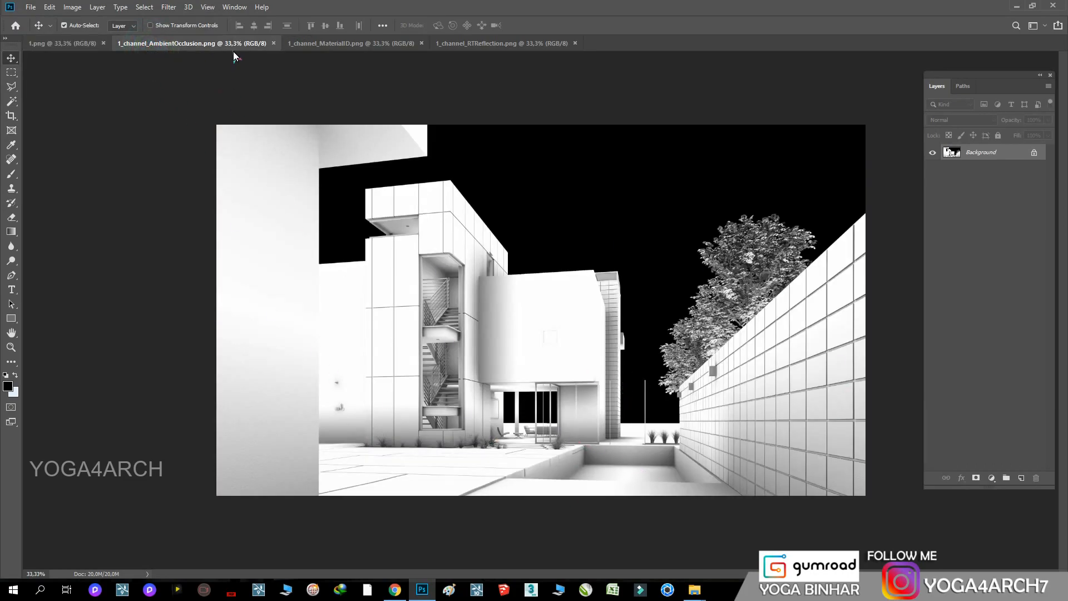
{"action": "left_click", "coordinate": [73, 48]}
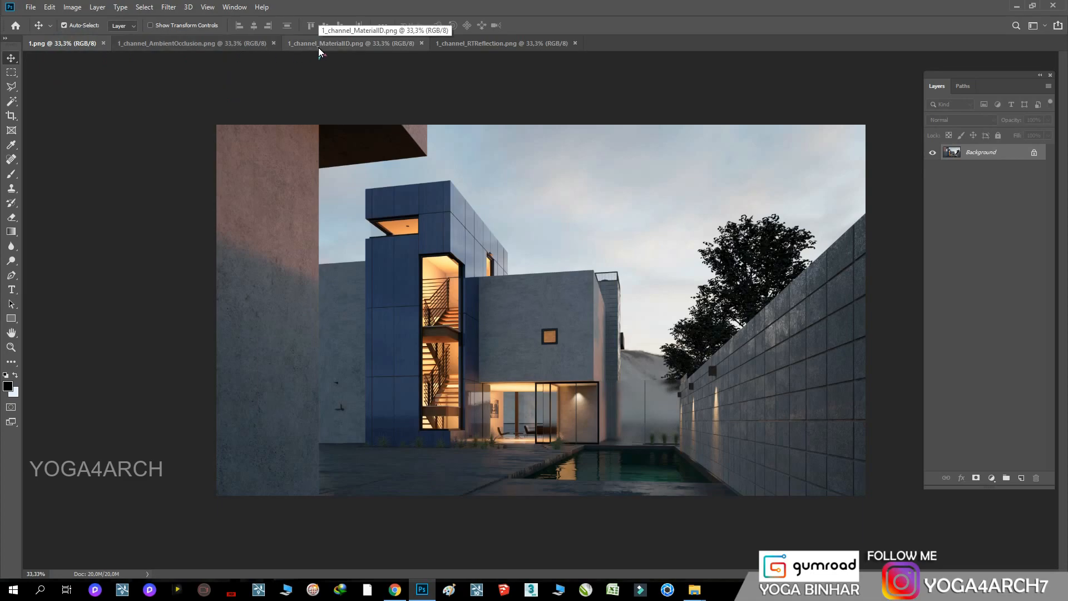
{"action": "left_click", "coordinate": [319, 48]}
{"action": "left_click_drag", "start_coordinate": [490, 44], "coordinate": [249, 143]}
{"action": "left_click", "coordinate": [49, 43]}
{"action": "left_click_drag", "start_coordinate": [696, 215], "coordinate": [824, 182]}
Set the reflection layer's blend mode to Screen and duplicate the layer
{"action": "left_click", "coordinate": [979, 120]}
{"action": "left_click", "coordinate": [973, 204]}
{"action": "left_click", "coordinate": [983, 162]}
{"action": "left_click_drag", "start_coordinate": [984, 161], "coordinate": [1021, 478]}
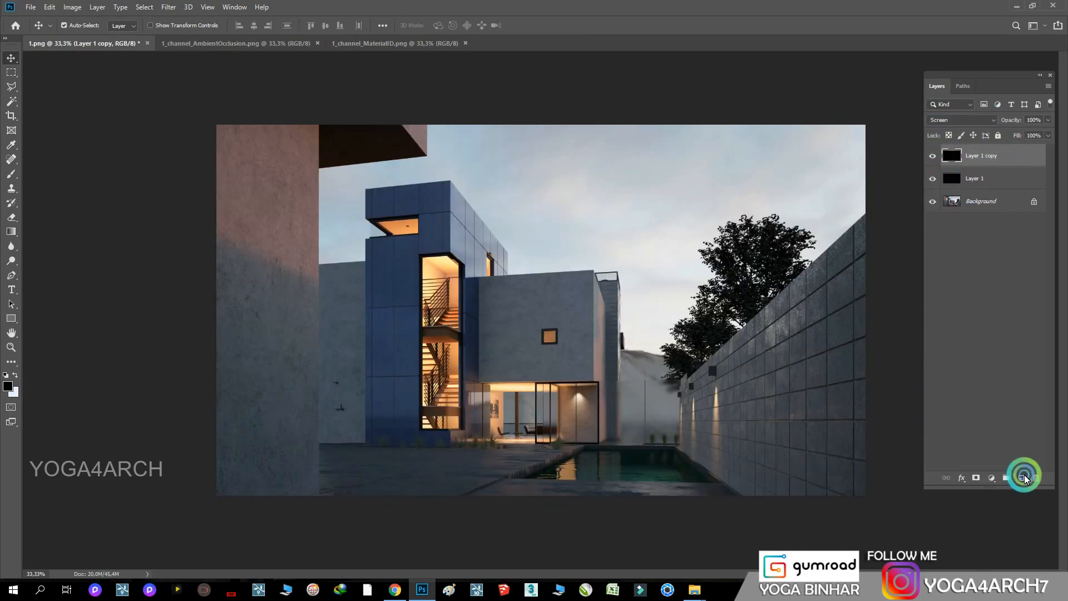
Bring the AmbientOcclusion channel into 1.png as the top layer, aligned to the canvas, and change its blend mode
{"action": "left_click_drag", "start_coordinate": [191, 43], "coordinate": [136, 110]}
{"action": "left_click_drag", "start_coordinate": [722, 185], "coordinate": [828, 172]}
{"action": "left_click", "coordinate": [744, 111]}
{"action": "left_click", "coordinate": [968, 120]}
{"action": "left_click", "coordinate": [963, 162]}
Compare the image with and without the ambient occlusion layer, lower its opacity and hide it
{"action": "left_click", "coordinate": [936, 159]}
{"action": "left_click", "coordinate": [936, 159]}
{"action": "left_click", "coordinate": [936, 159]}
{"action": "left_click", "coordinate": [936, 159]}
{"action": "left_click", "coordinate": [1048, 120]}
{"action": "left_click_drag", "start_coordinate": [1042, 132], "coordinate": [980, 132]}
{"action": "left_click", "coordinate": [933, 157]}
Bring the MaterialID channel into 1.png as the top layer, align it to the canvas and hide it
{"action": "left_click_drag", "start_coordinate": [189, 46], "coordinate": [204, 194]}
{"action": "left_click_drag", "start_coordinate": [712, 229], "coordinate": [820, 143]}
{"action": "left_click", "coordinate": [745, 191]}
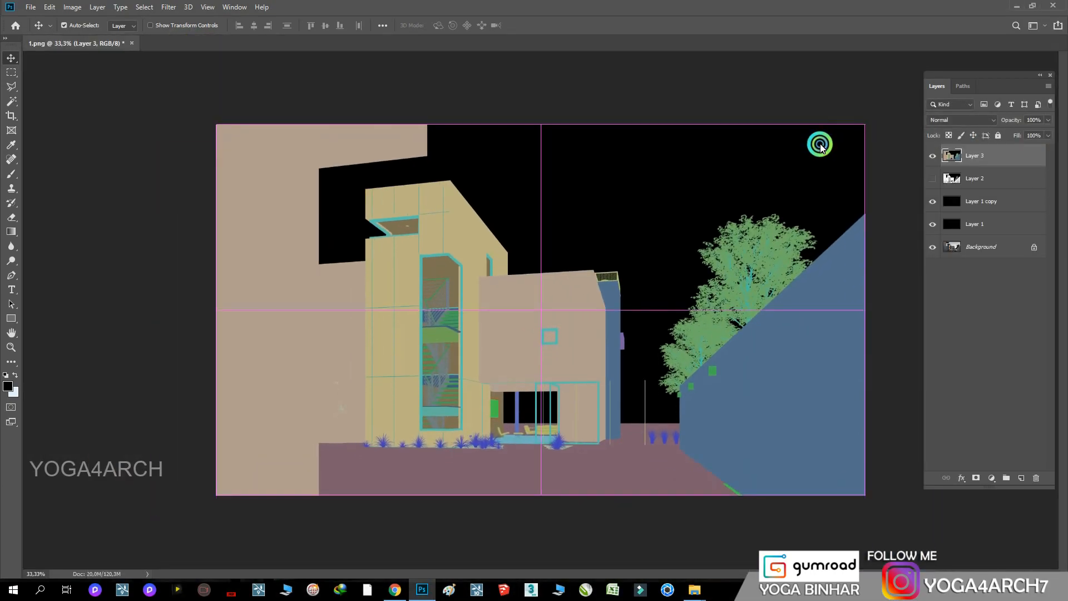
{"action": "left_click", "coordinate": [933, 156]}
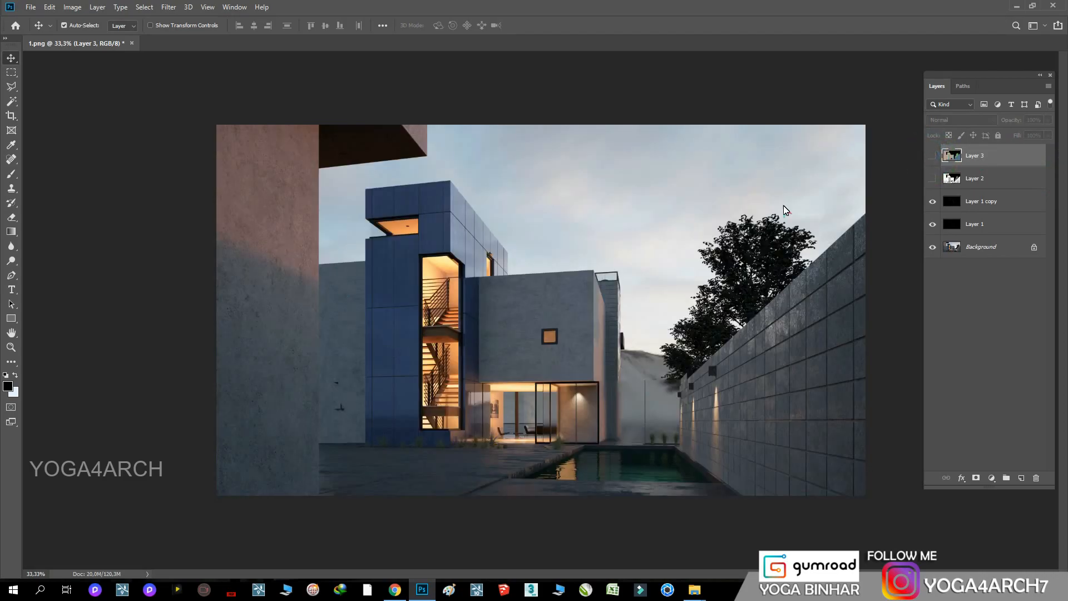
Convert the locked Background into a regular layer named Layer 0
{"action": "left_click", "coordinate": [1023, 202]}
{"action": "double_click", "coordinate": [1000, 251]}
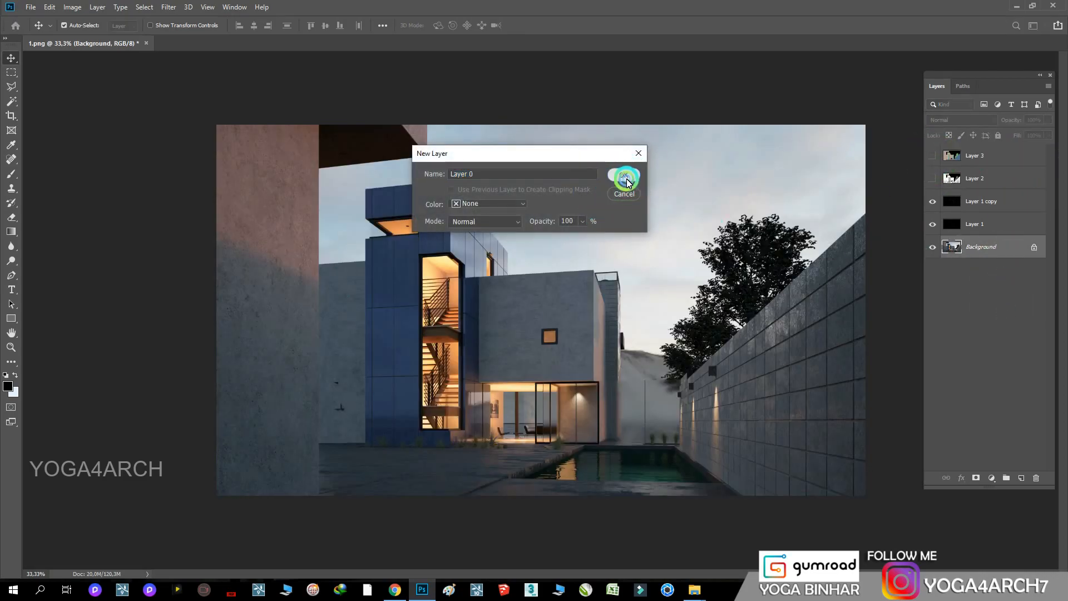
{"action": "left_click", "coordinate": [627, 180]}
Duplicate Layer 0 and both reflection layers together and merge the copies into one layer above them
{"action": "left_click", "coordinate": [1003, 207]}
{"action": "left_click", "coordinate": [1018, 253], "text": "shift"}
{"action": "left_click_drag", "start_coordinate": [1024, 255], "coordinate": [1022, 477]}
{"action": "right_click", "coordinate": [997, 248]}
{"action": "left_click", "coordinate": [885, 436]}
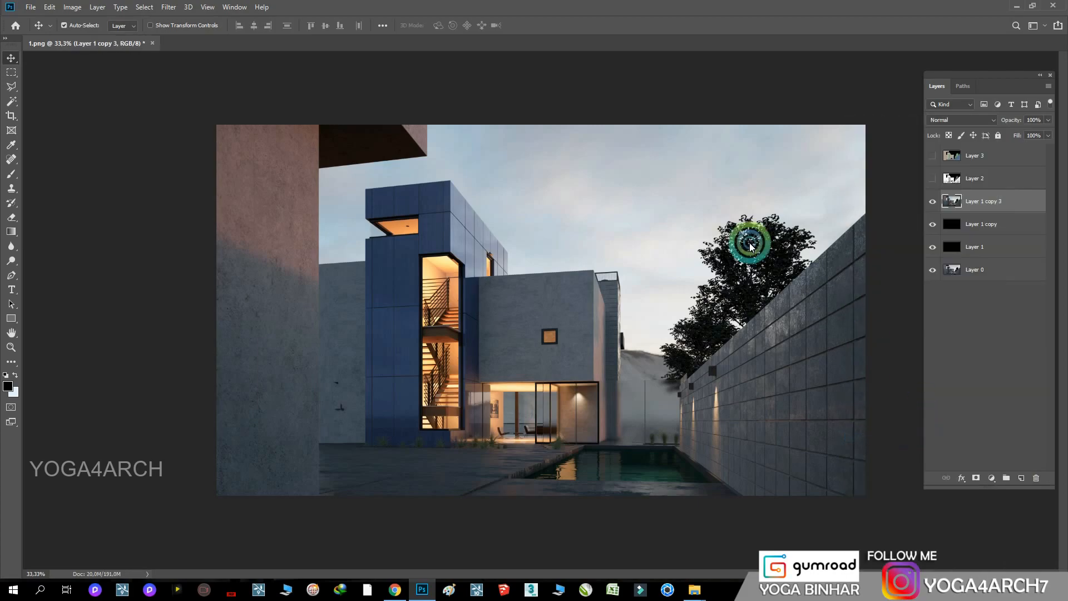
Open the Camera Raw Filter on the merged layer and apply automatic tone settings
{"action": "left_click", "coordinate": [169, 6]}
{"action": "left_click", "coordinate": [215, 74]}
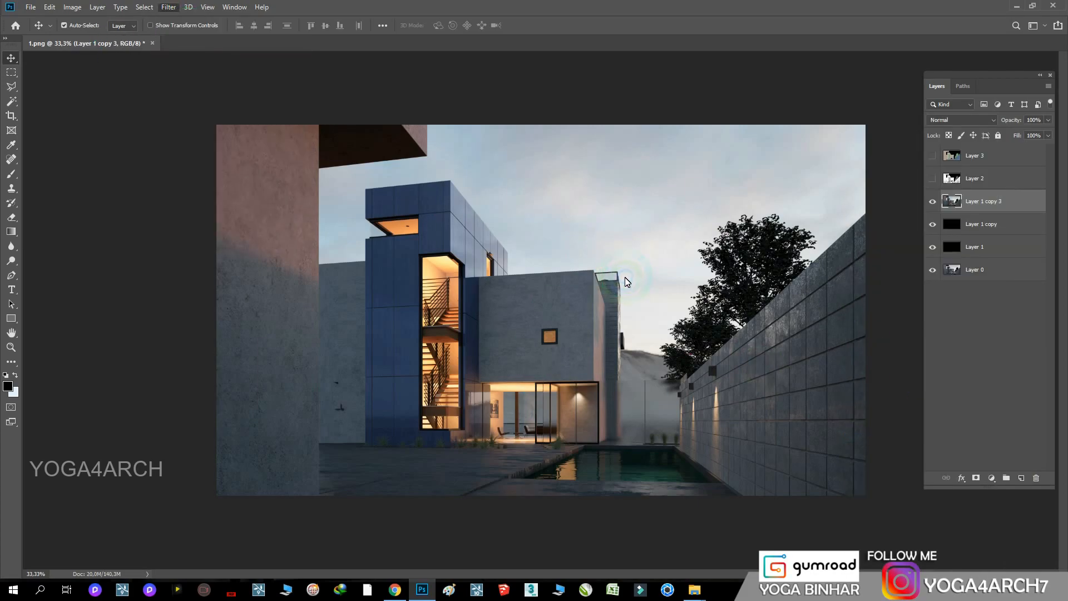
{"action": "left_click", "coordinate": [895, 248]}
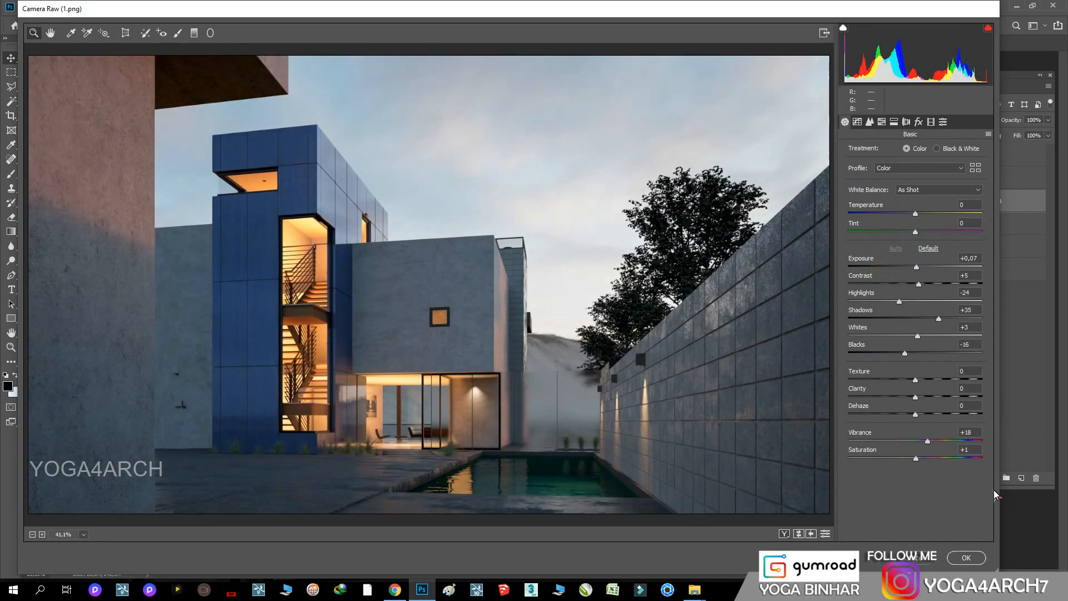
Set Shadows to +16 and Highlights to +18 in Camera Raw, and reset Blacks and Vibrance to 0
{"action": "double_click", "coordinate": [938, 318]}
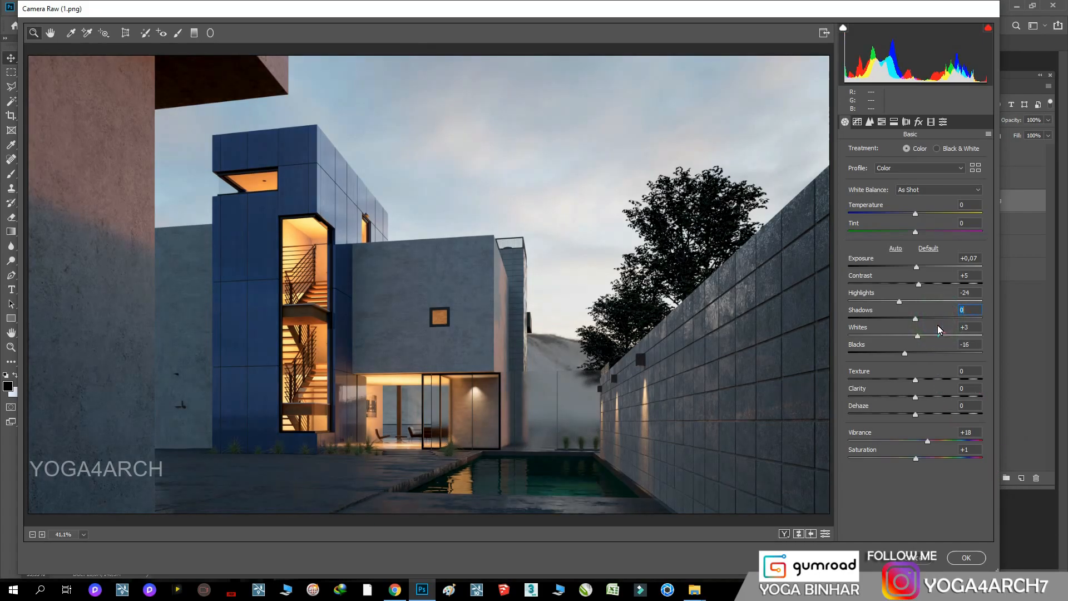
{"action": "left_click_drag", "start_coordinate": [916, 319], "coordinate": [926, 319]}
{"action": "left_click", "coordinate": [910, 353]}
{"action": "double_click", "coordinate": [909, 353]}
{"action": "double_click", "coordinate": [899, 301]}
{"action": "mouse_move", "coordinate": [919, 301]}
{"action": "left_mouse_down"}
{"action": "mouse_move", "coordinate": [937, 302]}
{"action": "mouse_move", "coordinate": [928, 303]}
{"action": "left_mouse_up"}
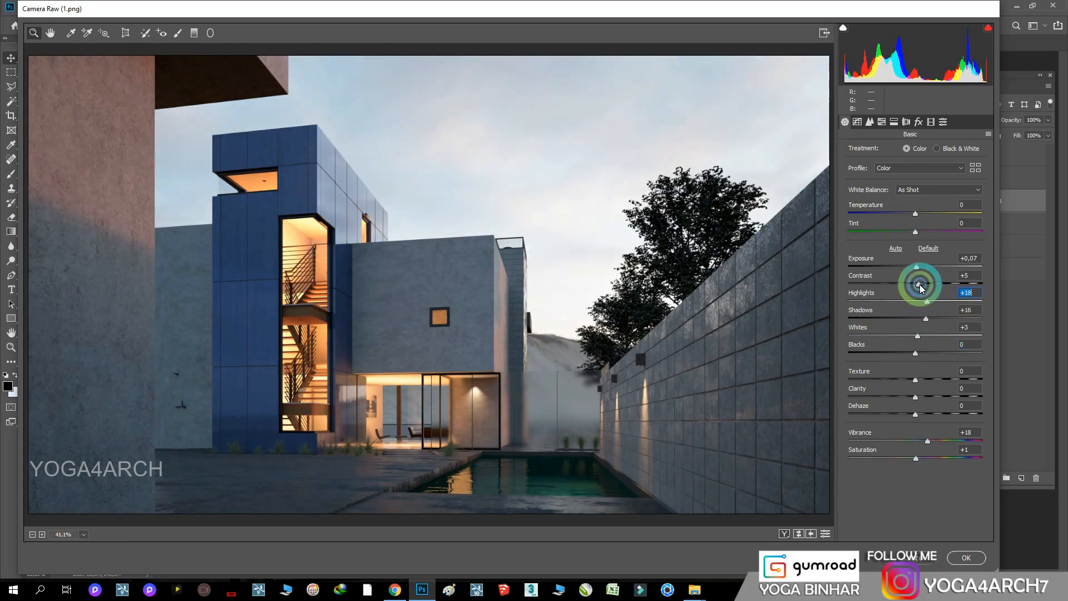
{"action": "double_click", "coordinate": [925, 441]}
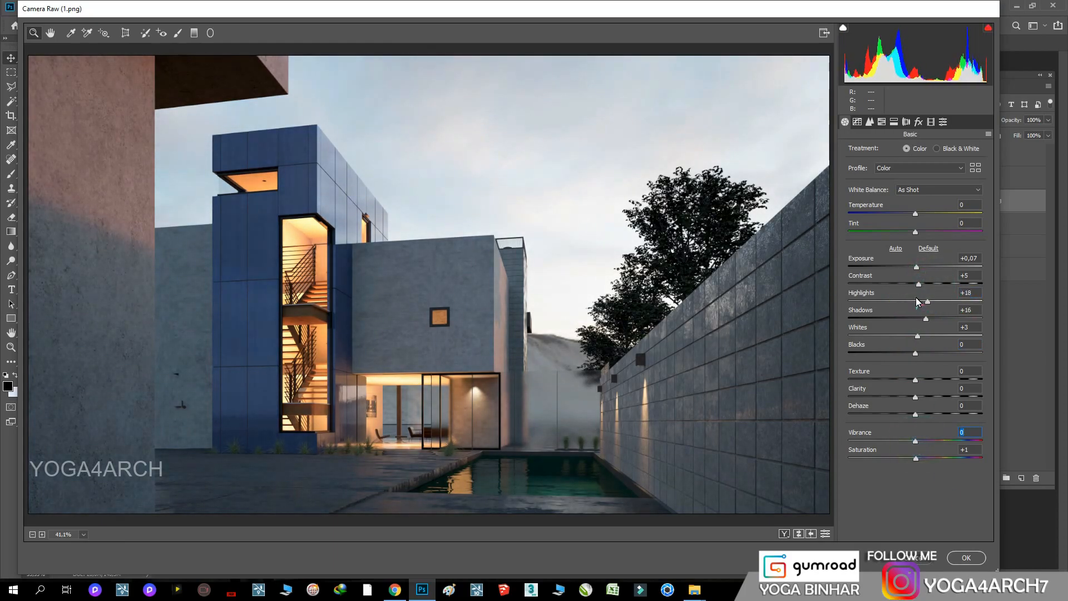
Try the Auto white balance and return Temperature and Tint to 0
{"action": "left_click", "coordinate": [929, 190]}
{"action": "left_click", "coordinate": [906, 209]}
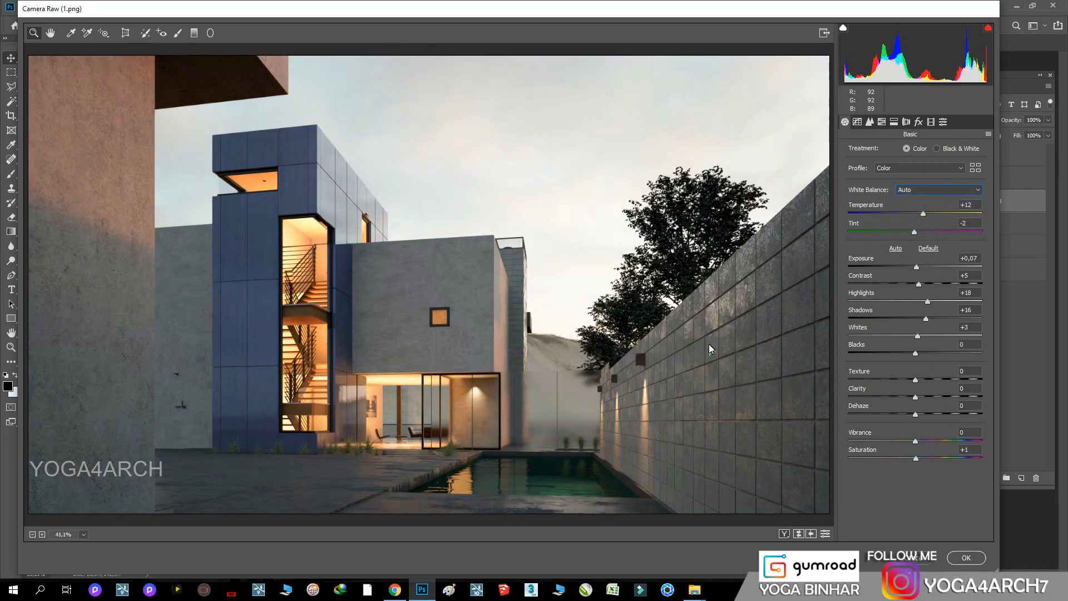
{"action": "left_click_drag", "start_coordinate": [923, 215], "coordinate": [914, 286]}
{"action": "double_click", "coordinate": [921, 233]}
Add post-crop vignetting with an amount of -20 and check the Split Toning settings
{"action": "left_click", "coordinate": [919, 121]}
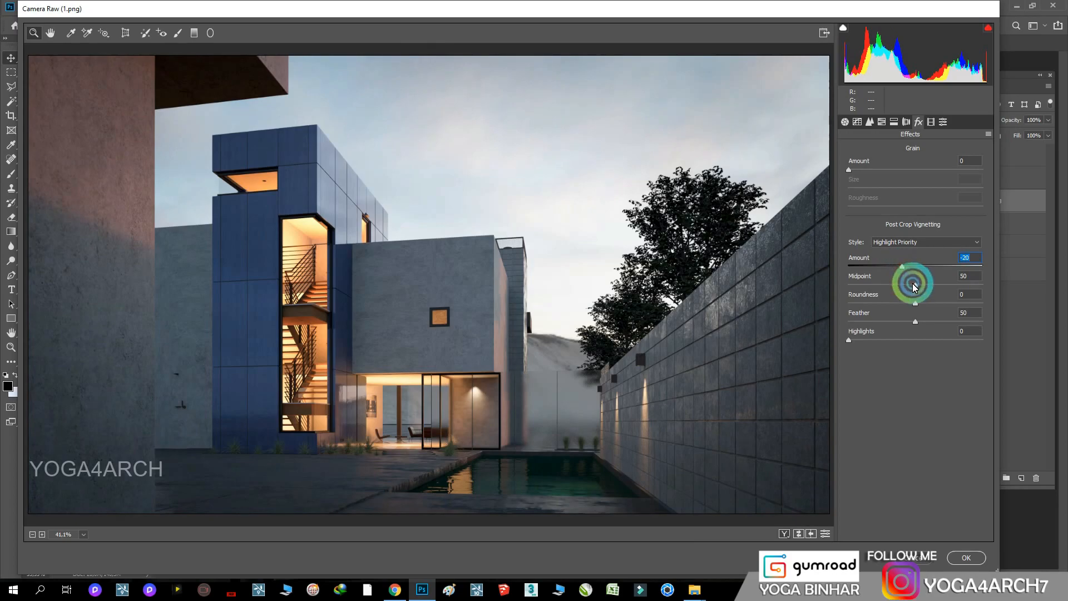
{"action": "left_click", "coordinate": [895, 124]}
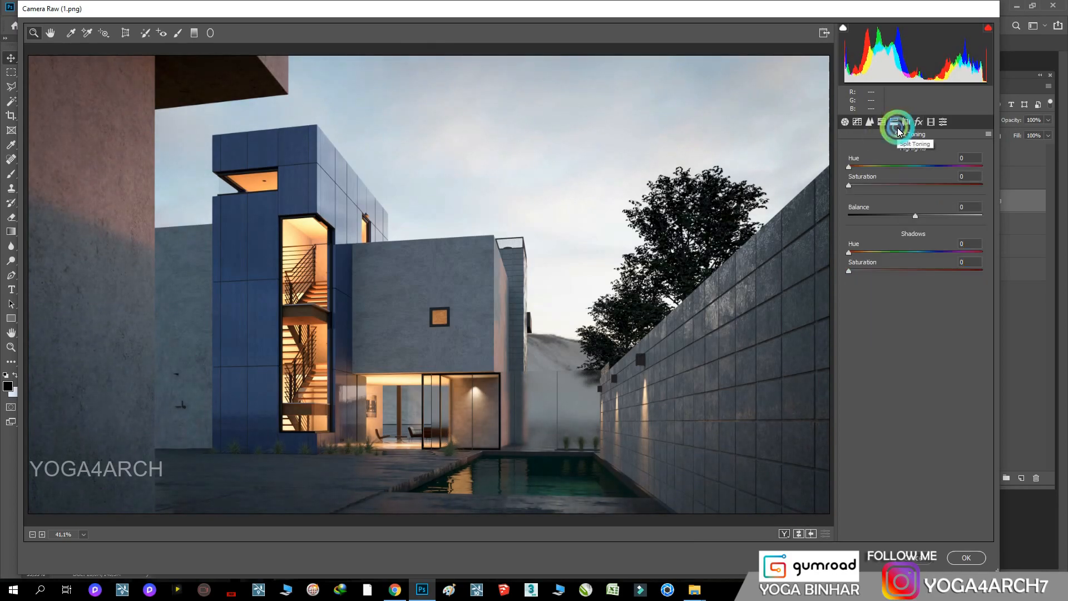
Set the sharpening amount to 40 and the luminance noise reduction to 1
{"action": "left_click", "coordinate": [869, 121]}
{"action": "left_click", "coordinate": [916, 172]}
{"action": "left_click_drag", "start_coordinate": [917, 173], "coordinate": [883, 201]}
{"action": "left_click_drag", "start_coordinate": [850, 263], "coordinate": [856, 257]}
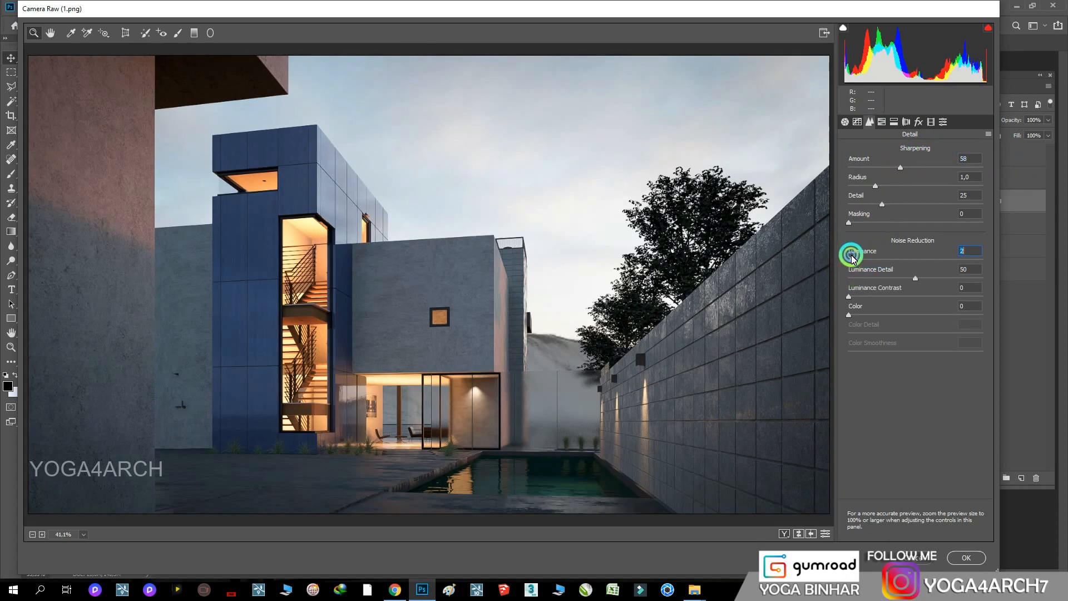
{"action": "left_click", "coordinate": [897, 169]}
{"action": "left_click_drag", "start_coordinate": [897, 172], "coordinate": [884, 168]}
{"action": "left_click_drag", "start_coordinate": [855, 261], "coordinate": [852, 262]}
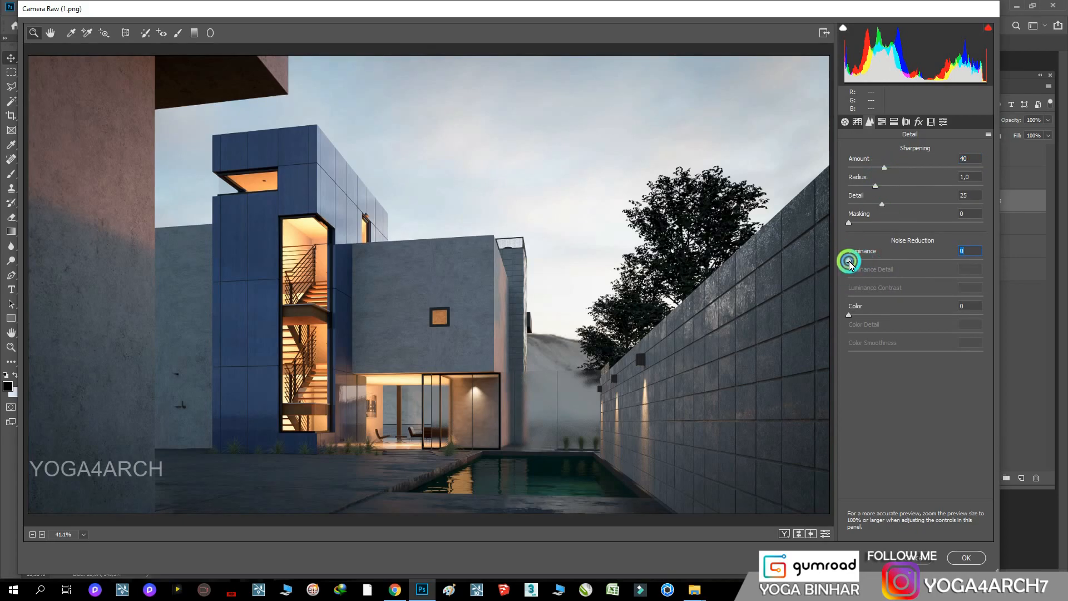
Set Clarity to +9, readjust Shadows slightly lower, and apply the Camera Raw filter
{"action": "left_click", "coordinate": [839, 127]}
{"action": "left_click_drag", "start_coordinate": [917, 398], "coordinate": [921, 397]}
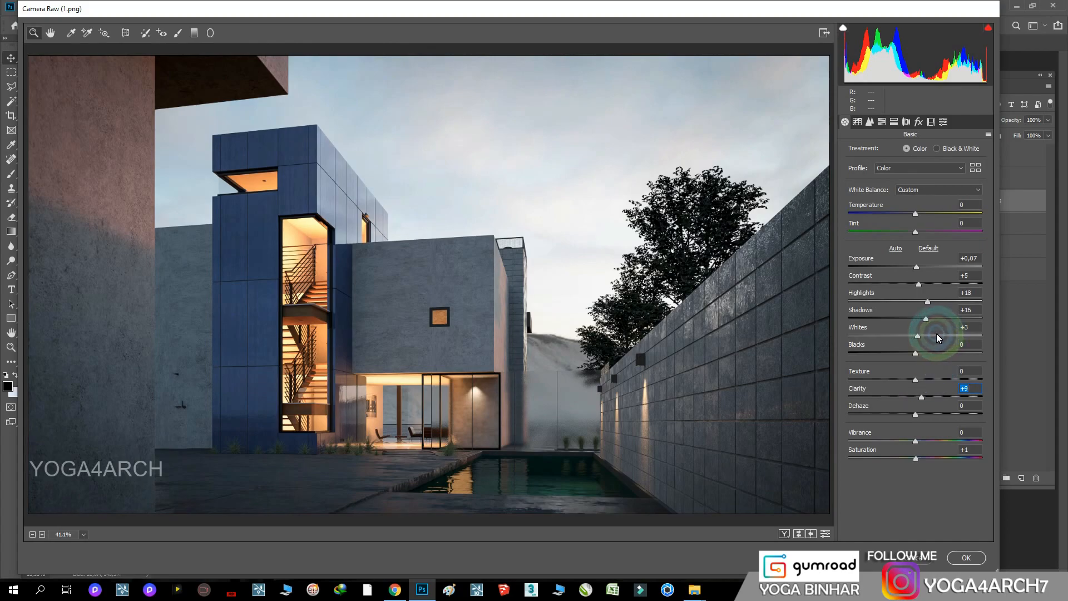
{"action": "double_click", "coordinate": [926, 319]}
{"action": "left_click_drag", "start_coordinate": [926, 321], "coordinate": [922, 321]}
{"action": "left_click", "coordinate": [964, 557]}
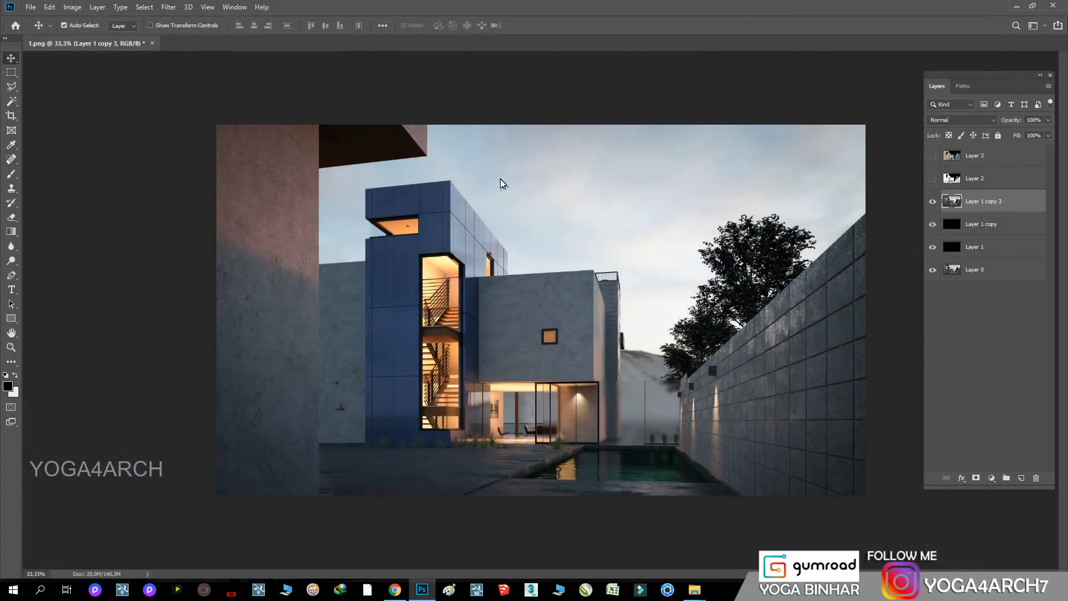
Add a Brightness/Contrast adjustment layer with Brightness 10 and Contrast 0
{"action": "left_click", "coordinate": [992, 478]}
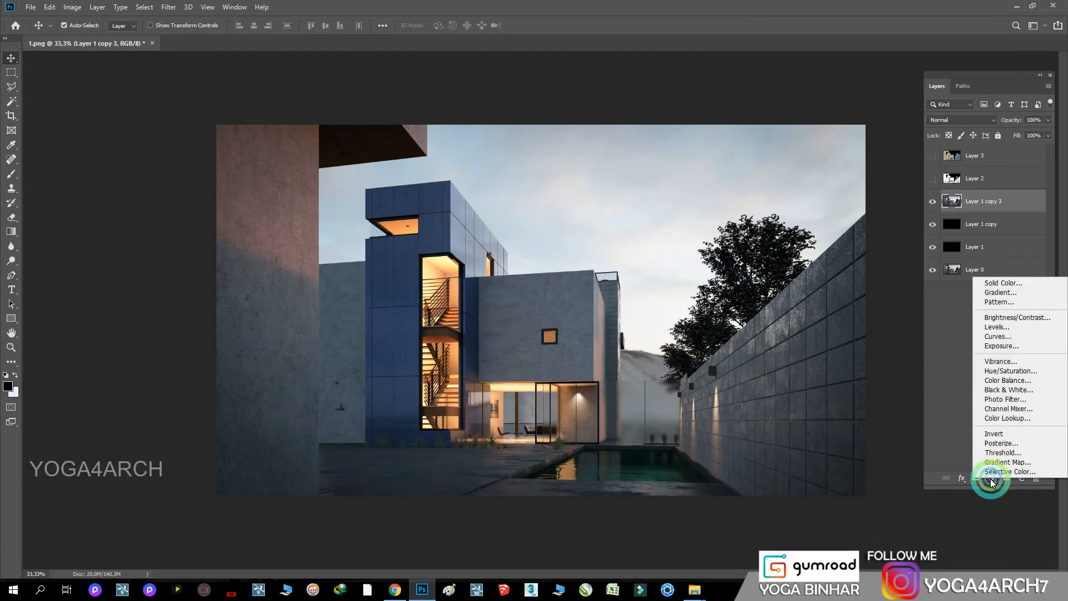
{"action": "left_click", "coordinate": [1008, 317]}
{"action": "left_click", "coordinate": [257, 267]}
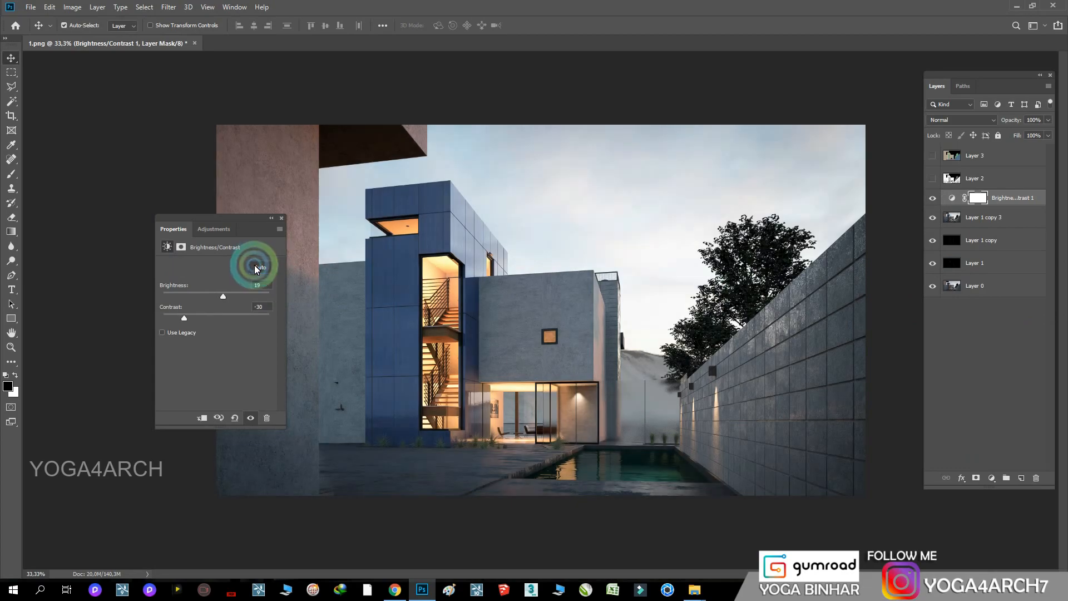
{"action": "left_click_drag", "start_coordinate": [183, 316], "coordinate": [225, 296]}
{"action": "left_click", "coordinate": [221, 288]}
{"action": "type", "text": "10"}
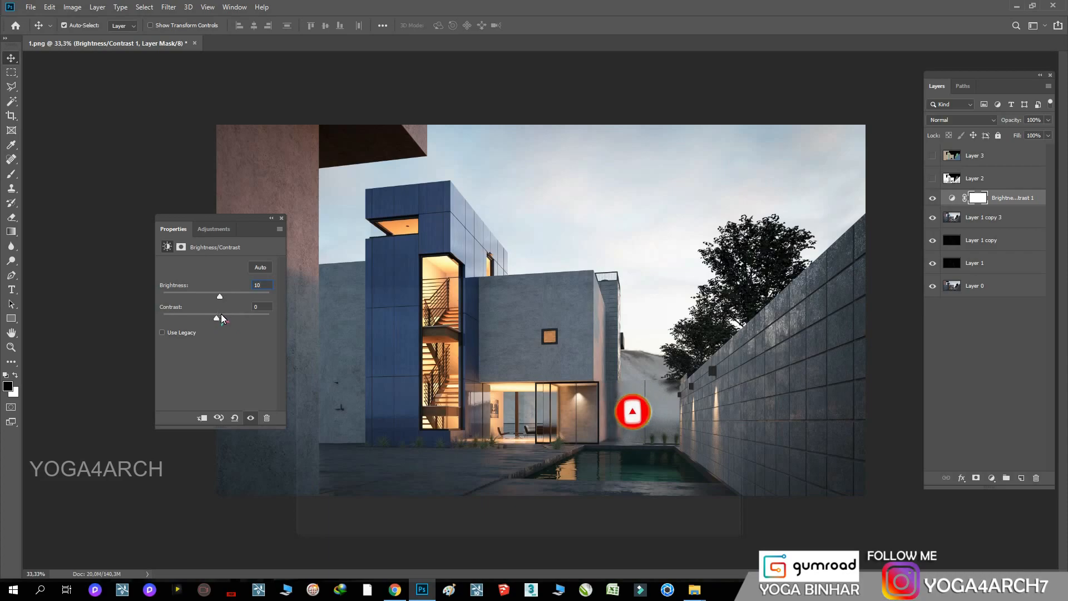
{"action": "left_click", "coordinate": [284, 221]}
Add a Selective Color adjustment layer and set Reds to Cyan -27%, Yellow +10% and Black +9%
{"action": "left_click", "coordinate": [992, 478]}
{"action": "left_click", "coordinate": [995, 470]}
{"action": "left_click_drag", "start_coordinate": [217, 302], "coordinate": [198, 304]}
{"action": "left_click_drag", "start_coordinate": [216, 345], "coordinate": [222, 369]}
Set the Blues in Selective Color to Magenta +17%, Yellow -1% and Black 0%
{"action": "left_click", "coordinate": [225, 277]}
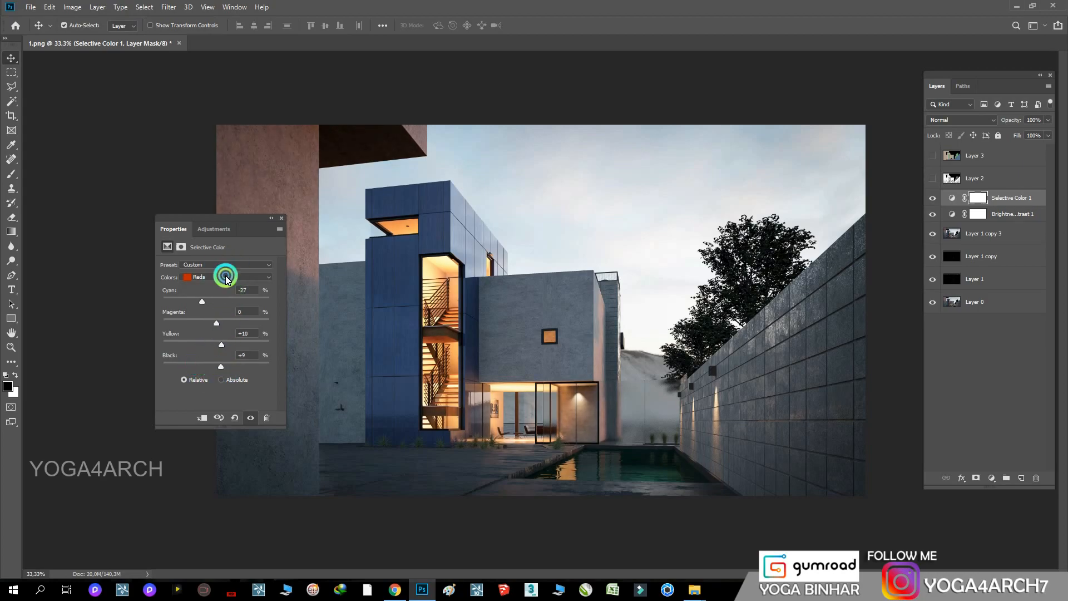
{"action": "left_click", "coordinate": [222, 318]}
{"action": "left_click_drag", "start_coordinate": [218, 323], "coordinate": [216, 345]}
{"action": "left_click_drag", "start_coordinate": [216, 366], "coordinate": [227, 368]}
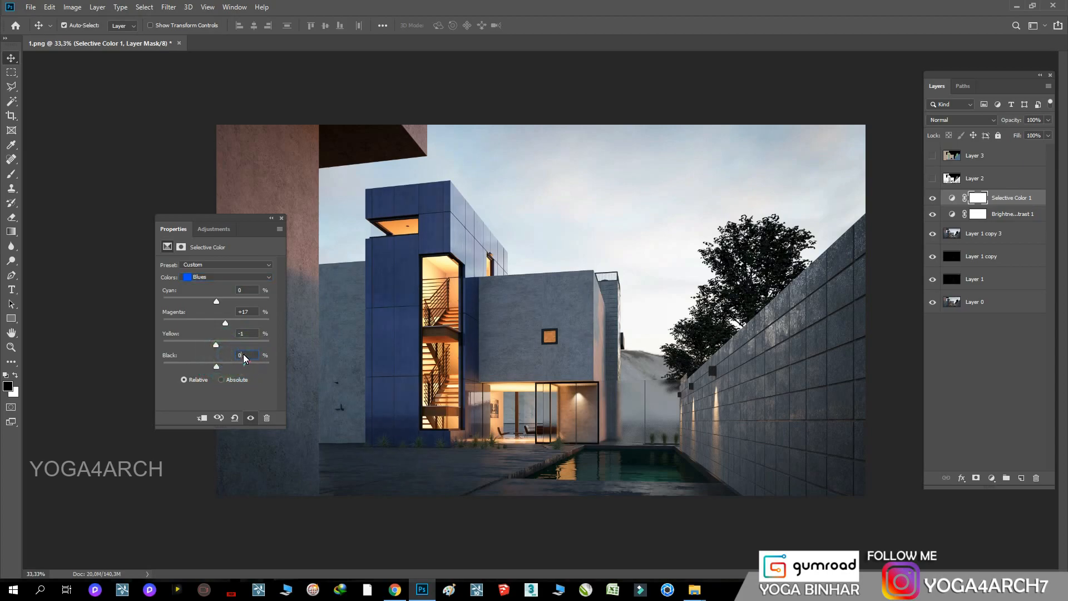
Tune the Blacks in Selective Color with Yellow +2%, Black +5% and a Magenta adjustment, and compare the image without the layer
{"action": "left_click", "coordinate": [222, 277]}
{"action": "left_click", "coordinate": [204, 357]}
{"action": "mouse_move", "coordinate": [217, 365]}
{"action": "left_mouse_down"}
{"action": "mouse_move", "coordinate": [214, 346]}
{"action": "mouse_move", "coordinate": [217, 368]}
{"action": "left_mouse_up"}
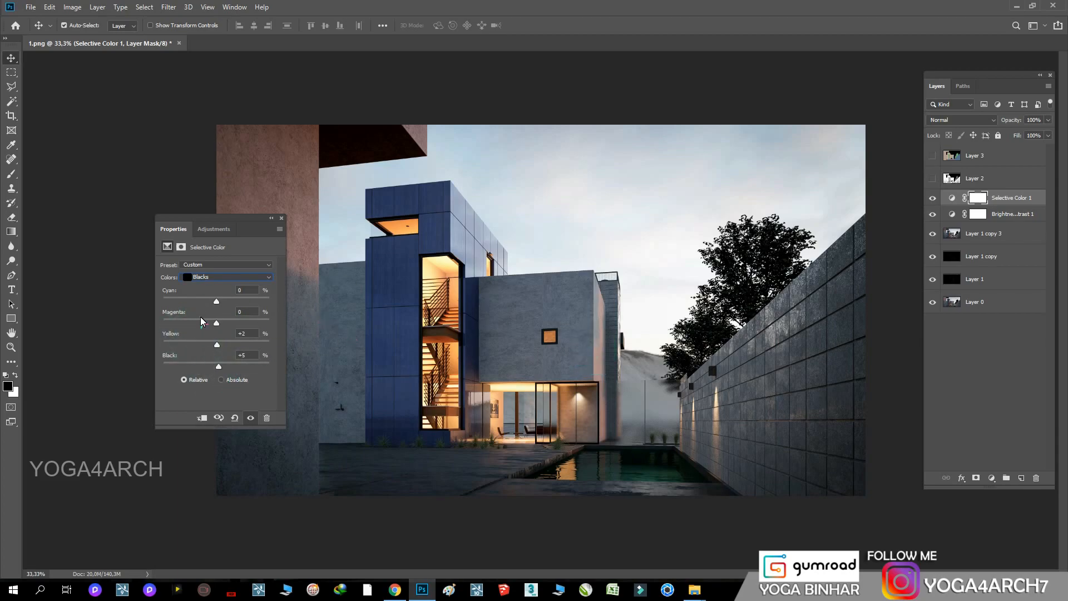
{"action": "left_click_drag", "start_coordinate": [216, 321], "coordinate": [218, 321]}
{"action": "left_click", "coordinate": [150, 306]}
{"action": "left_click", "coordinate": [214, 318]}
{"action": "left_click", "coordinate": [331, 234]}
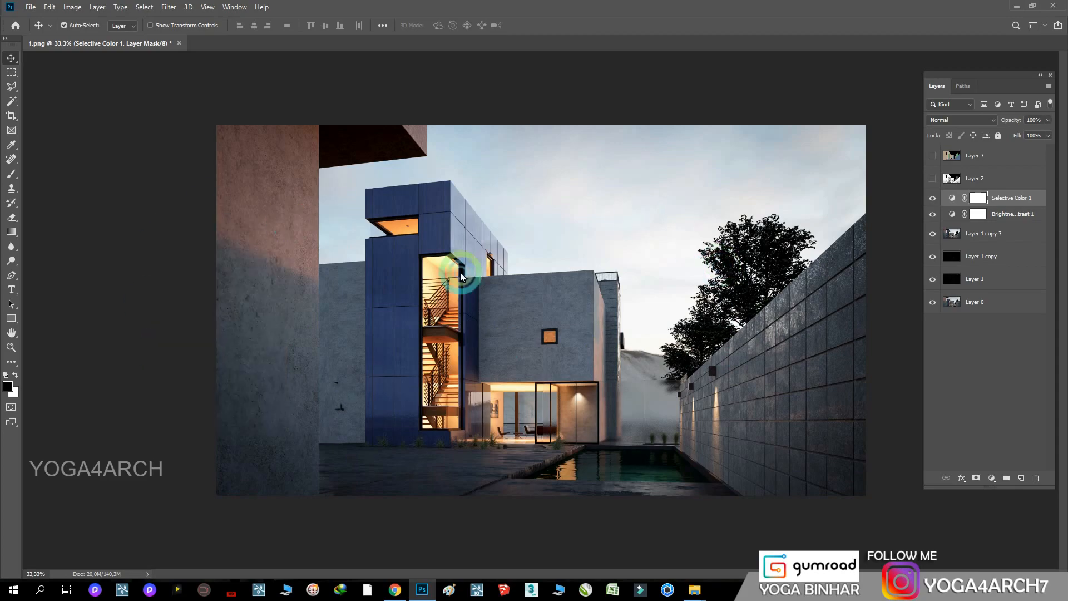
{"action": "left_click", "coordinate": [933, 198]}
{"action": "left_click", "coordinate": [933, 198]}
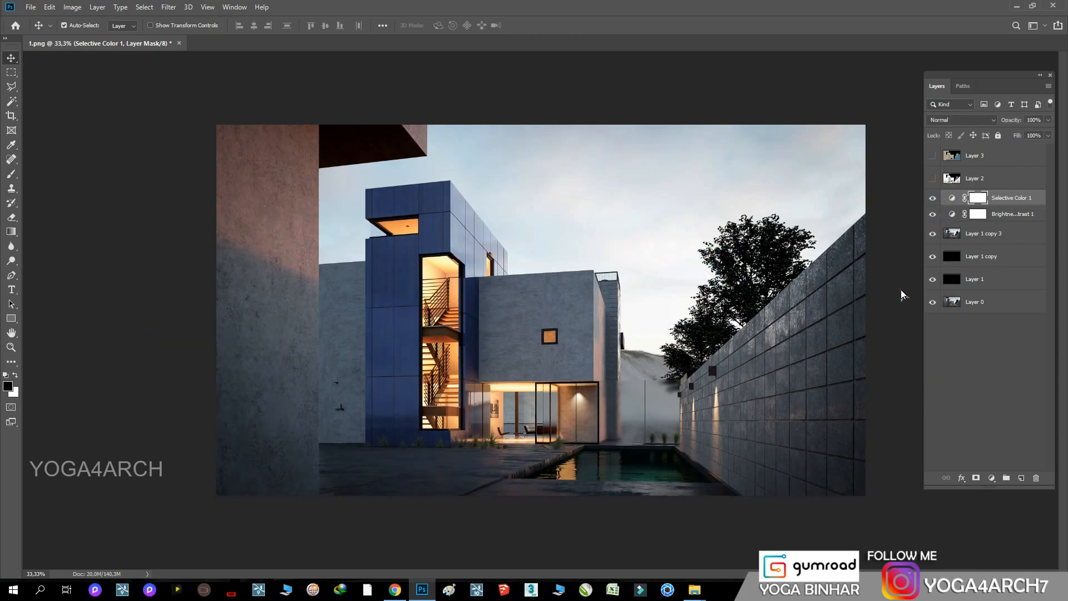
Duplicate the merged Camera Raw layer and set the copy to Soft Light at 13% opacity
{"action": "left_click_drag", "start_coordinate": [1018, 233], "coordinate": [1021, 478]}
{"action": "left_click", "coordinate": [970, 119]}
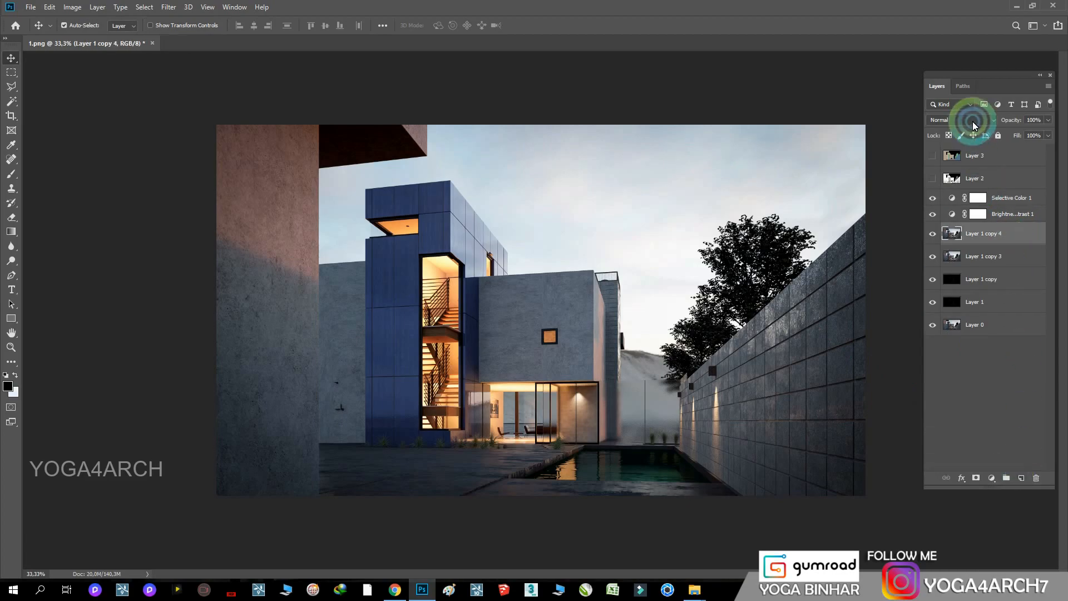
{"action": "left_click", "coordinate": [946, 262]}
{"action": "left_click_drag", "start_coordinate": [1048, 120], "coordinate": [1004, 136]}
Reduce the Selective Color adjustment layer's opacity to 53%
{"action": "key", "text": "ctrl+plus"}
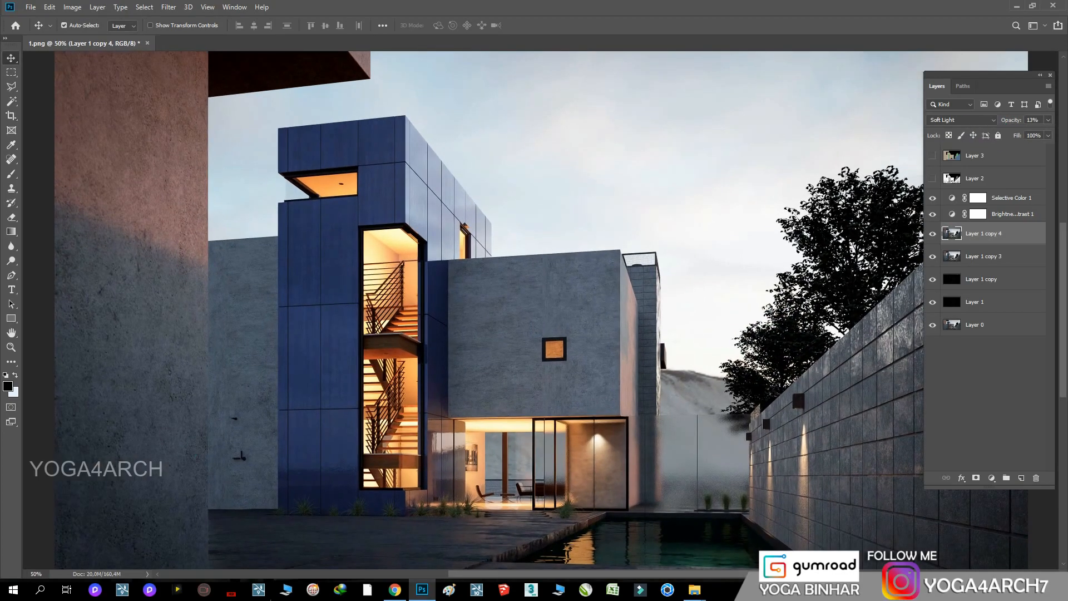
{"action": "left_click", "coordinate": [971, 198]}
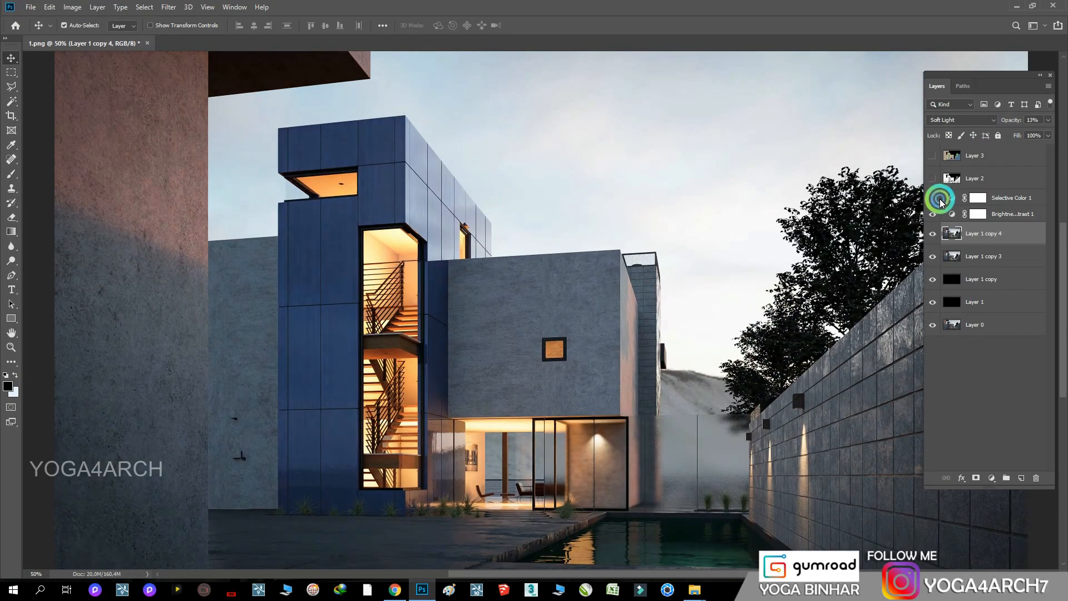
{"action": "left_click", "coordinate": [1048, 121]}
{"action": "mouse_move", "coordinate": [1047, 128]}
{"action": "left_mouse_down"}
{"action": "mouse_move", "coordinate": [1013, 133]}
{"action": "mouse_move", "coordinate": [1029, 133]}
{"action": "left_mouse_up"}
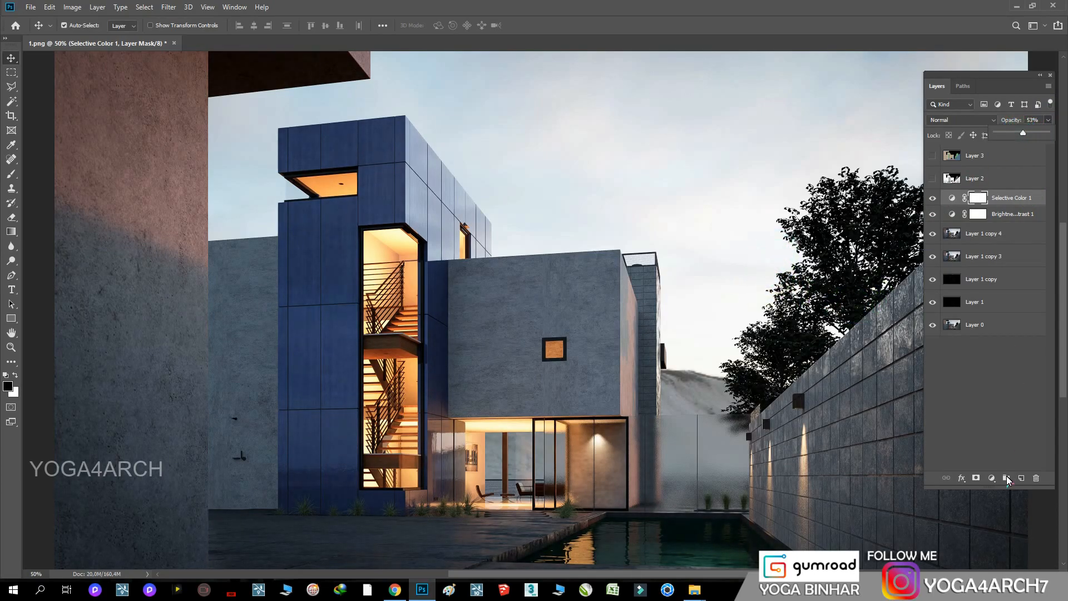
Add an empty layer above Selective Color 1 and sample the pale sky colour beside the tree as the foreground colour
{"action": "left_click", "coordinate": [1020, 477]}
{"action": "left_click", "coordinate": [11, 146]}
{"action": "left_click", "coordinate": [99, 322]}
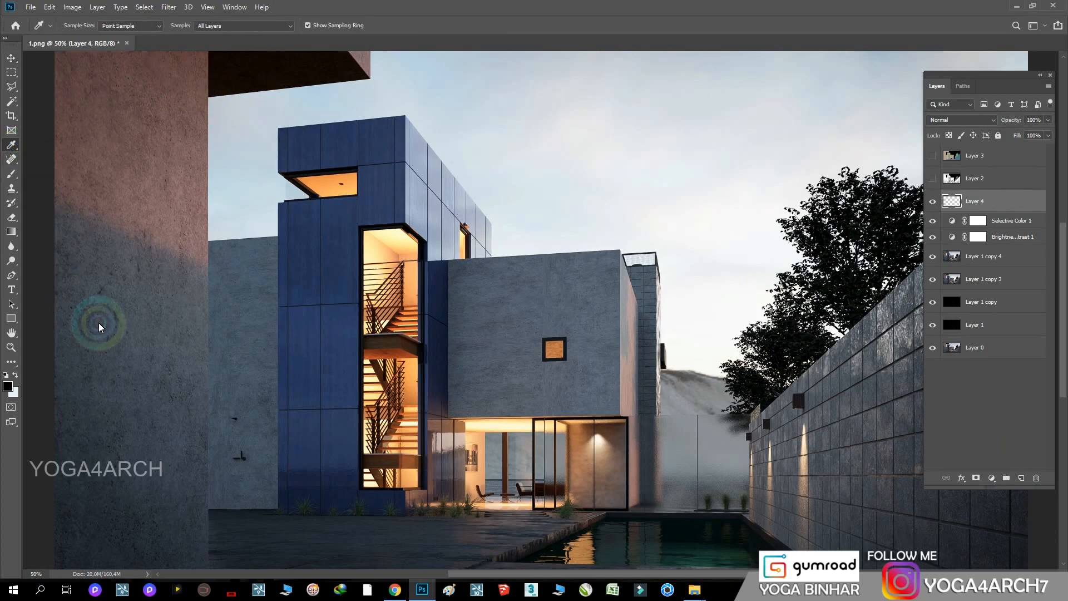
{"action": "left_click", "coordinate": [775, 256]}
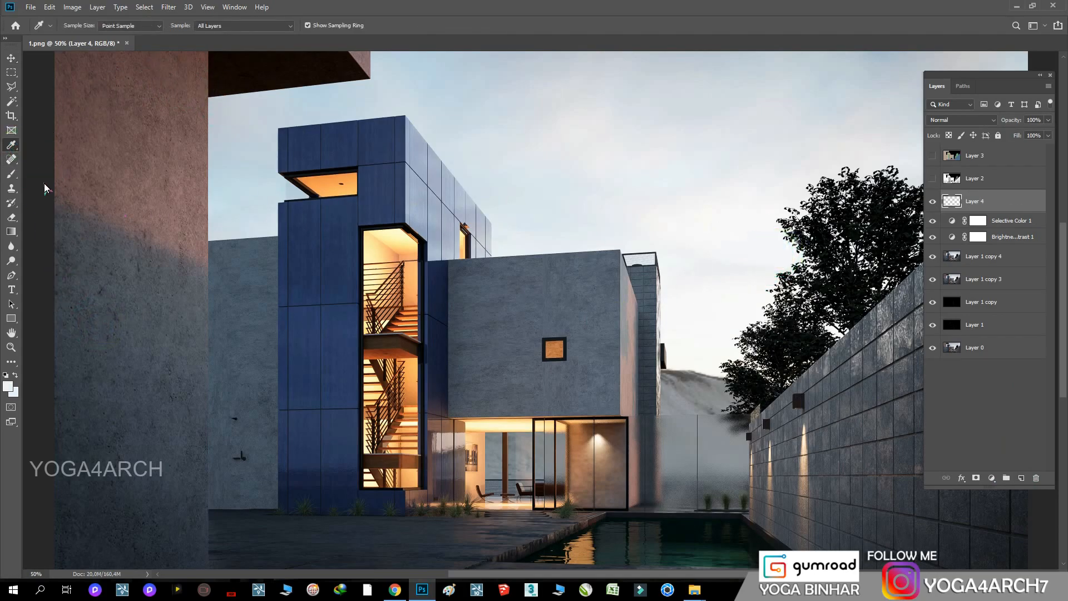
Paint soft haze in the sampled sky colour along the tree's outer edge and the nearby sky with the Brush tool
{"action": "key", "text": "b"}
{"action": "left_click", "coordinate": [793, 255]}
{"action": "left_click", "coordinate": [748, 284]}
{"action": "left_click_drag", "start_coordinate": [748, 284], "coordinate": [723, 327]}
{"action": "scroll", "coordinate": [848, 285], "scroll_direction": "up", "scroll_amount": 1}
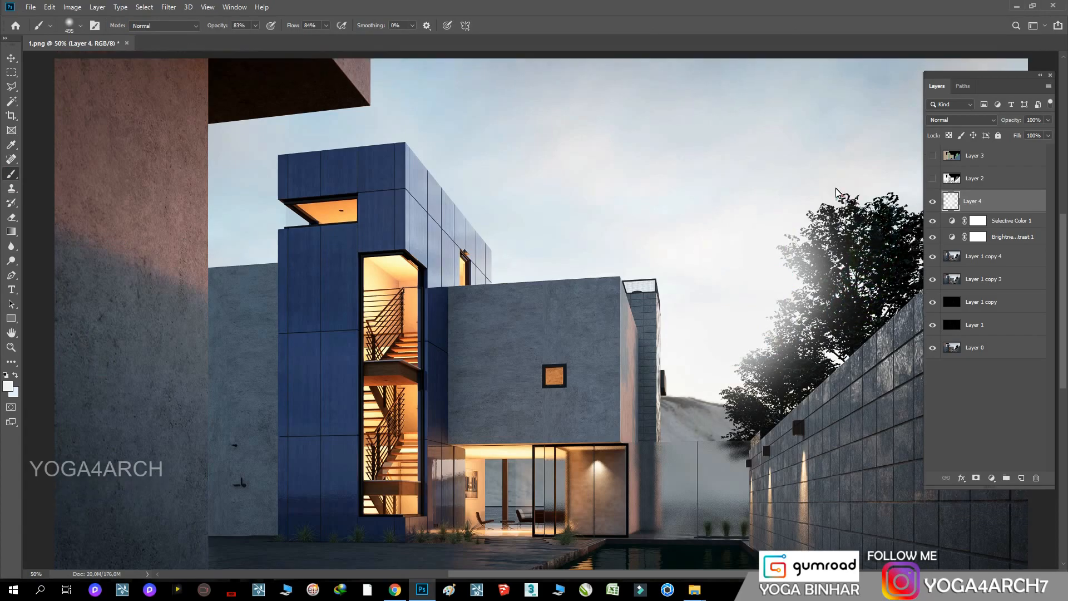
{"action": "left_click_drag", "start_coordinate": [838, 150], "coordinate": [896, 171]}
{"action": "left_click_drag", "start_coordinate": [622, 574], "coordinate": [684, 566]}
{"action": "left_click", "coordinate": [748, 205]}
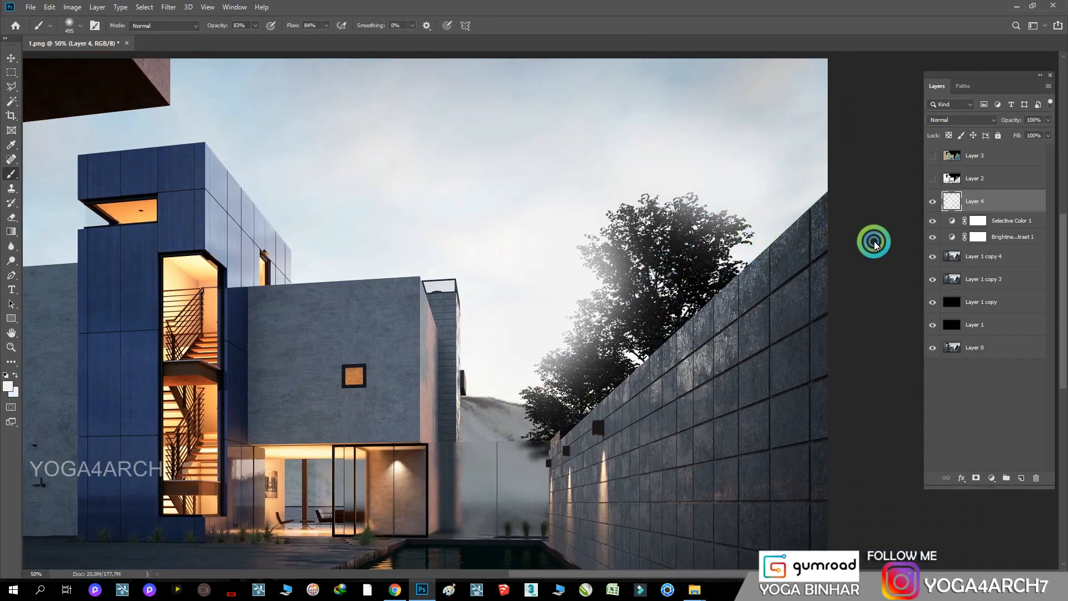
{"action": "left_click", "coordinate": [512, 372]}
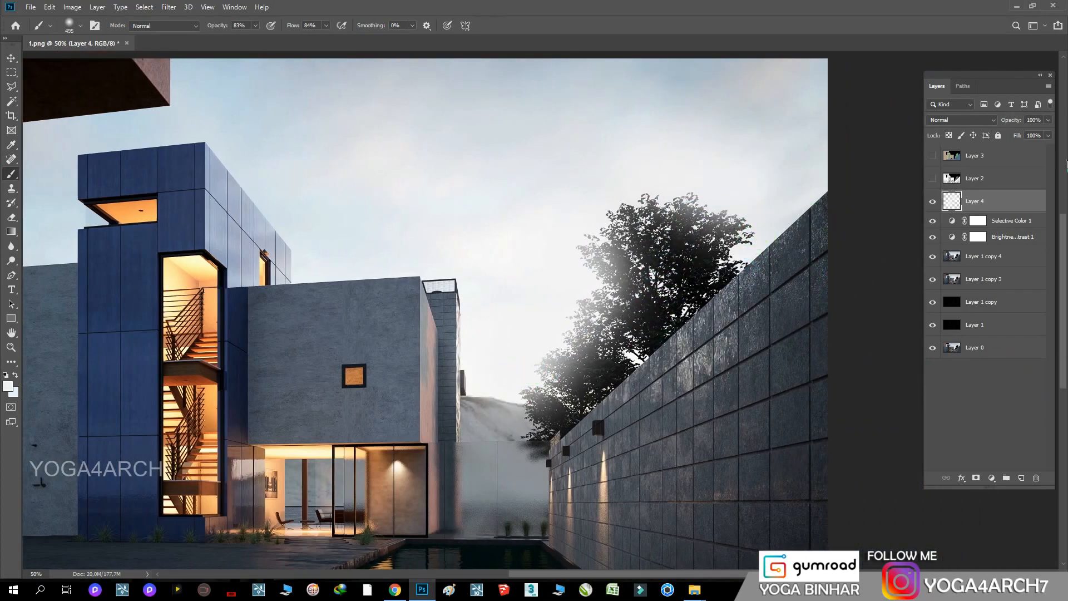
Set the haze layer's blend mode to Soft Light and compare the image with and without it
{"action": "left_click", "coordinate": [968, 119]}
{"action": "left_click", "coordinate": [959, 267]}
{"action": "left_click", "coordinate": [933, 201]}
{"action": "left_click", "coordinate": [932, 201]}
{"action": "left_click", "coordinate": [536, 353]}
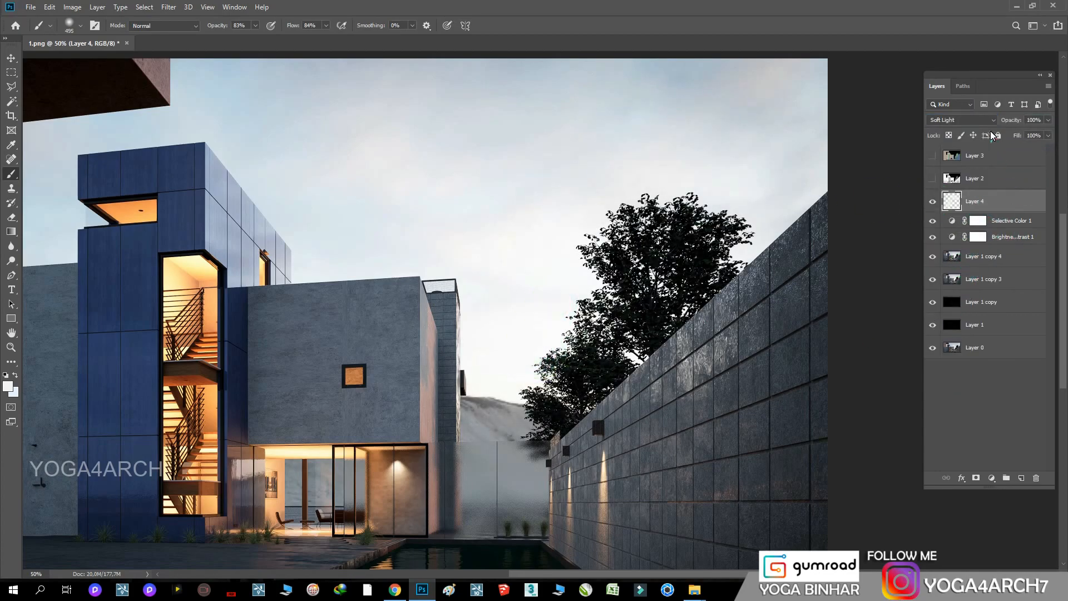
Duplicate the Soft Light haze layer and set the copy to Normal blending at 48% opacity
{"action": "left_click_drag", "start_coordinate": [1015, 202], "coordinate": [1021, 477]}
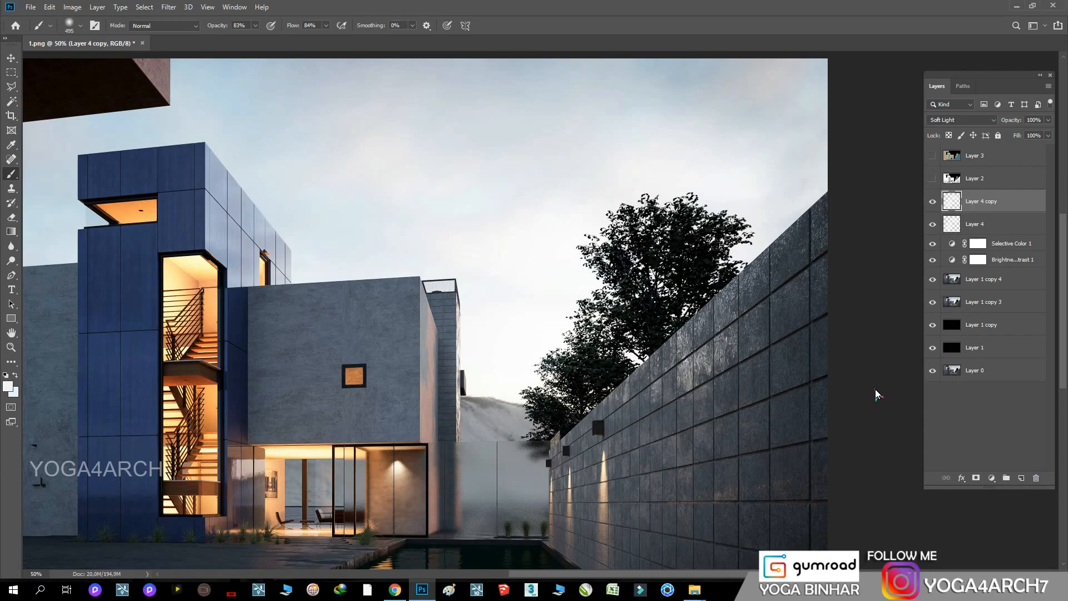
{"action": "left_click", "coordinate": [968, 119]}
{"action": "left_click", "coordinate": [965, 132]}
{"action": "left_click", "coordinate": [1048, 119]}
{"action": "left_click_drag", "start_coordinate": [1037, 131], "coordinate": [1020, 133]}
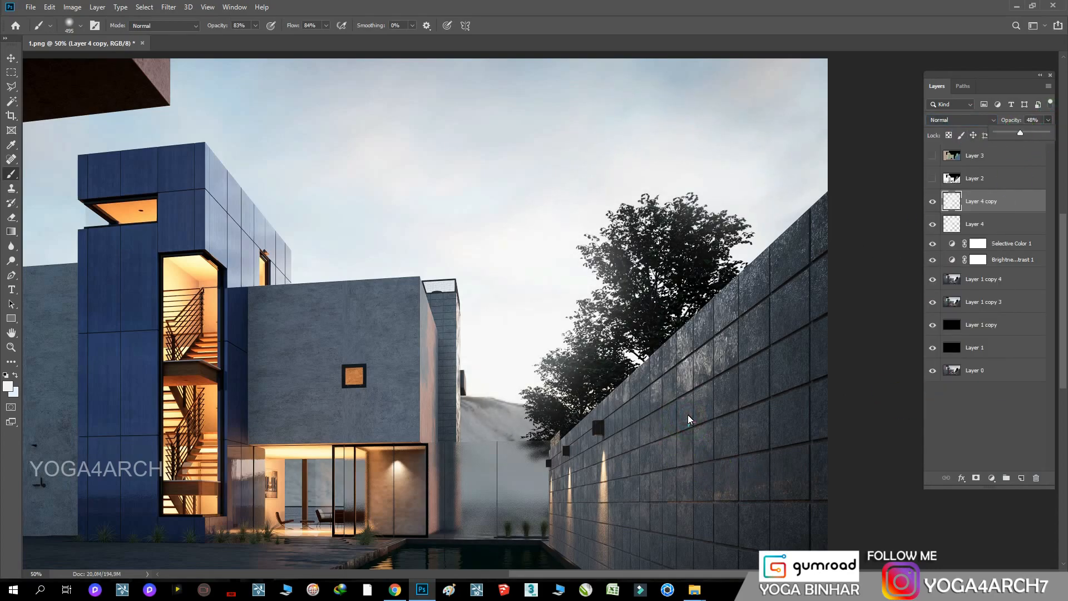
Lightly erase the duplicated haze over the lower part of the tree with the Eraser at 41% opacity
{"action": "key", "text": "ctrl+minus"}
{"action": "key", "text": "ctrl+minus"}
{"action": "left_click", "coordinate": [942, 202]}
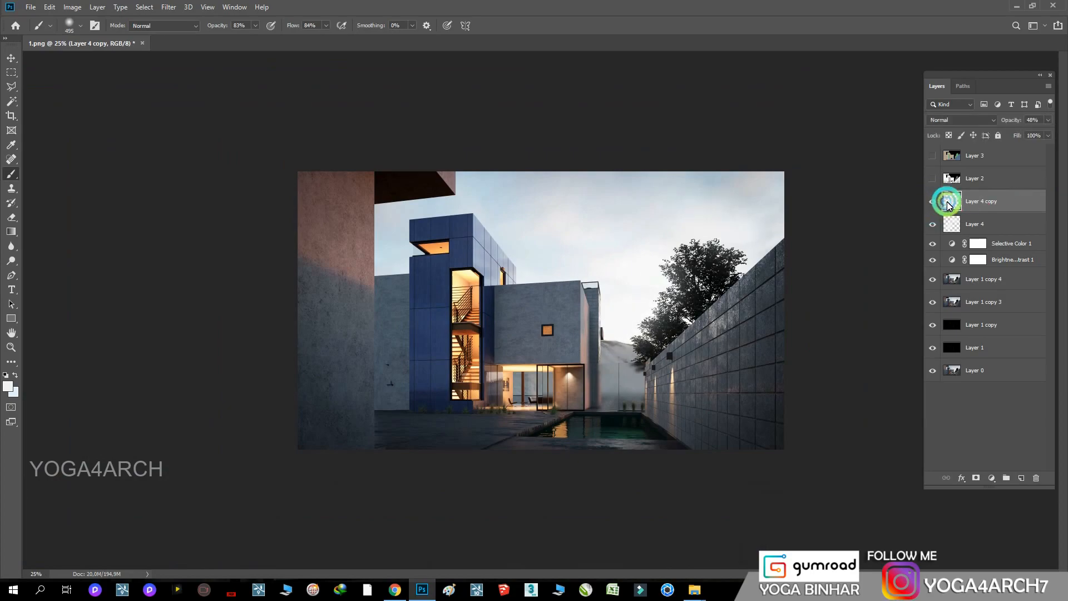
{"action": "key", "text": "e"}
{"action": "left_click", "coordinate": [878, 489]}
{"action": "mouse_move", "coordinate": [714, 353]}
{"action": "left_mouse_down"}
{"action": "mouse_move", "coordinate": [679, 305]}
{"action": "mouse_move", "coordinate": [651, 342]}
{"action": "mouse_move", "coordinate": [675, 310]}
{"action": "left_mouse_up"}
Set the Eraser to the Soft Round brush at a size of 1 px
{"action": "right_click", "coordinate": [710, 334]}
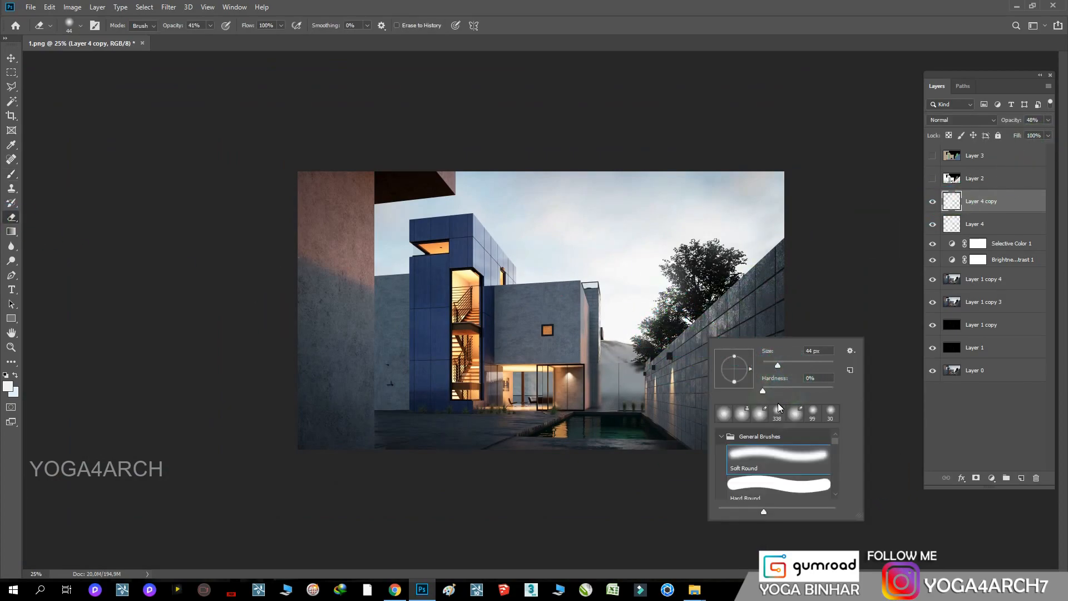
{"action": "left_click_drag", "start_coordinate": [777, 365], "coordinate": [759, 362]}
{"action": "left_click", "coordinate": [800, 446]}
{"action": "scroll", "coordinate": [810, 478], "scroll_direction": "down", "scroll_amount": 2}
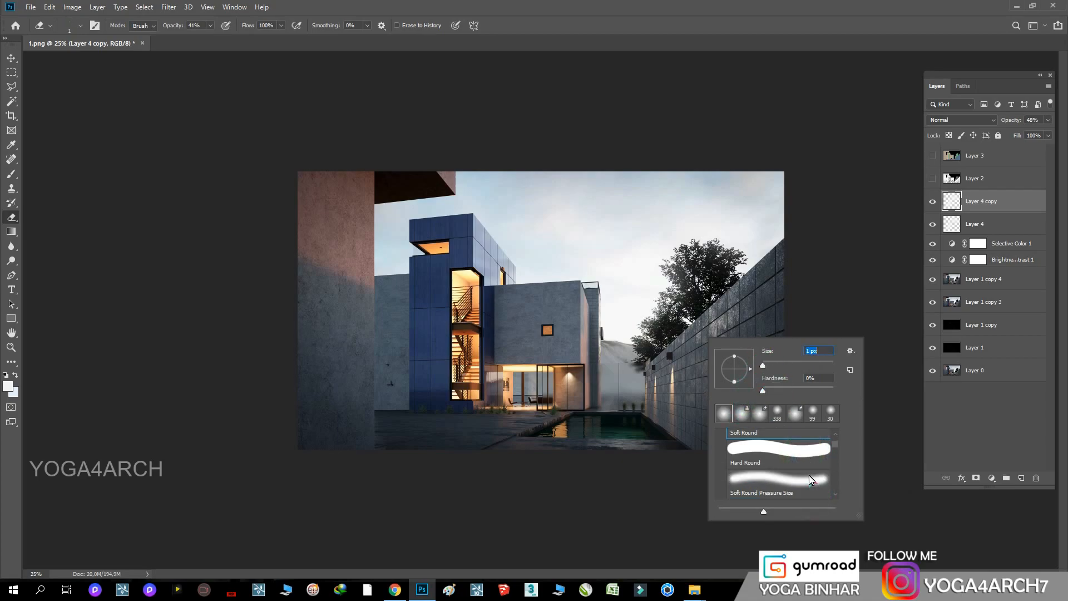
{"action": "left_click", "coordinate": [680, 287]}
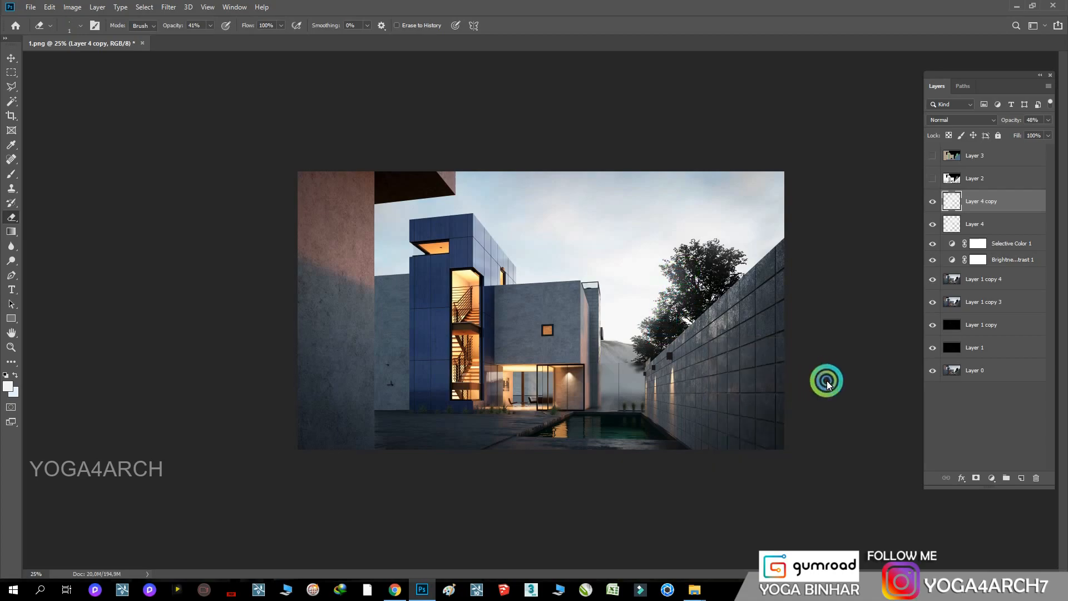
Reduce Layer 4 copy's opacity to 13% and delete the Layer 1 copy 4 layer
{"action": "left_click", "coordinate": [1048, 123]}
{"action": "mouse_move", "coordinate": [1020, 132]}
{"action": "left_mouse_down"}
{"action": "mouse_move", "coordinate": [989, 132]}
{"action": "mouse_move", "coordinate": [1001, 131]}
{"action": "left_mouse_up"}
{"action": "key", "text": "ctrl+plus"}
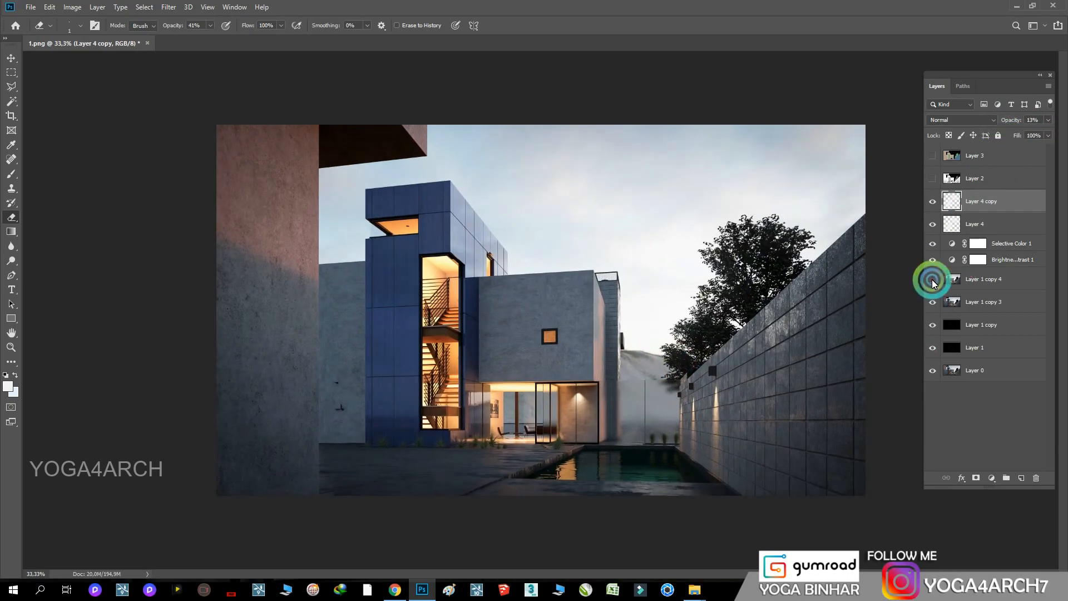
{"action": "left_click", "coordinate": [985, 279]}
{"action": "key", "text": "Delete"}
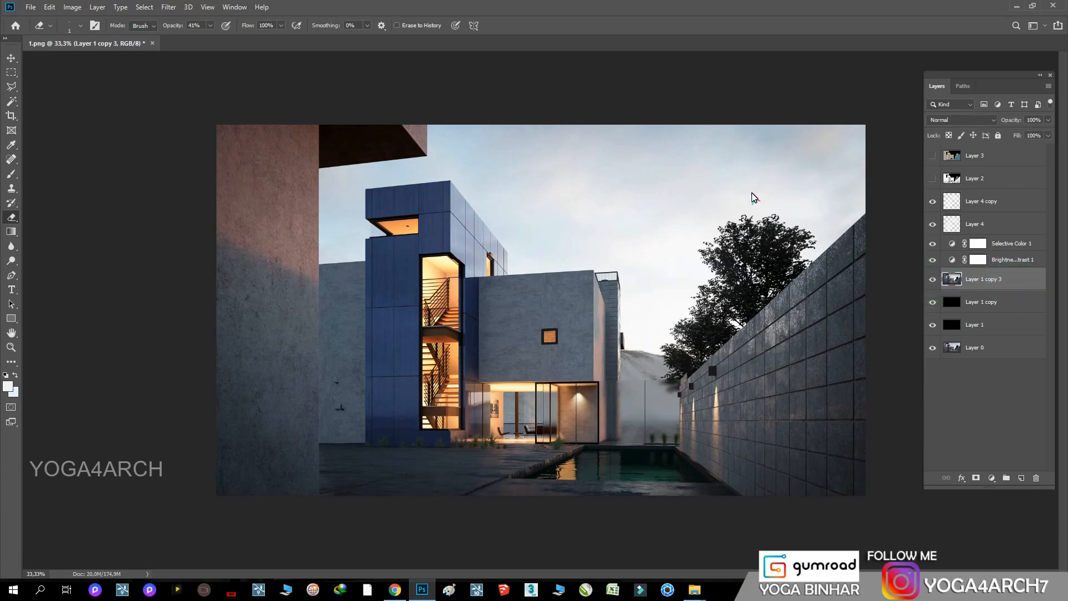
Save the image as a JPEG named FINAL in the EXTERIOR 6 folder
{"action": "left_click", "coordinate": [31, 7]}
{"action": "left_click", "coordinate": [69, 135]}
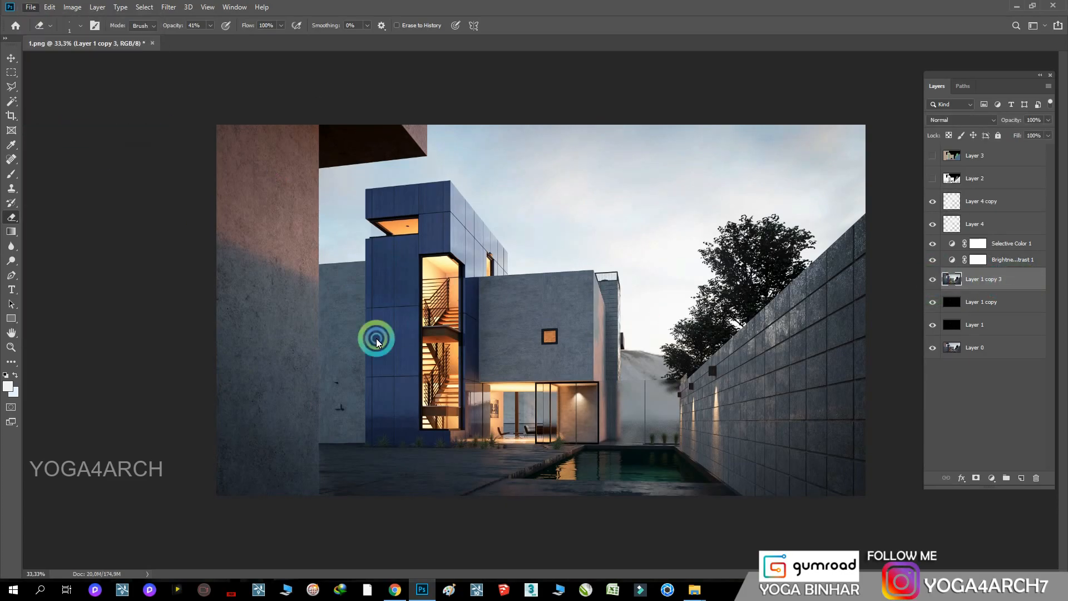
{"action": "type", "text": "FINAL"}
{"action": "left_click", "coordinate": [388, 459]}
{"action": "left_click", "coordinate": [360, 345]}
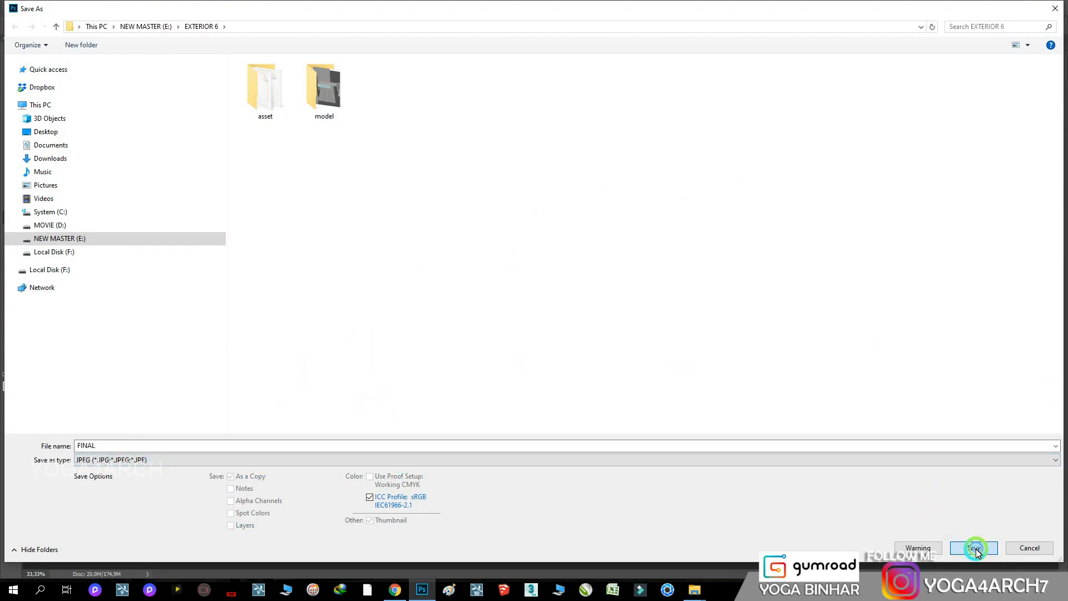
{"action": "left_click", "coordinate": [975, 549]}
{"action": "left_click", "coordinate": [588, 143]}
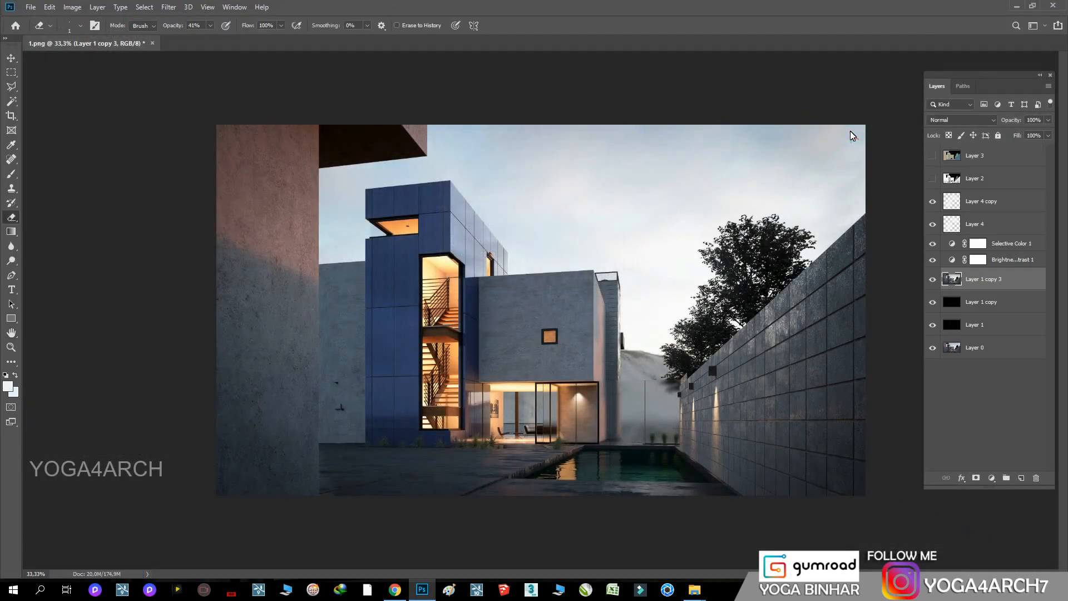